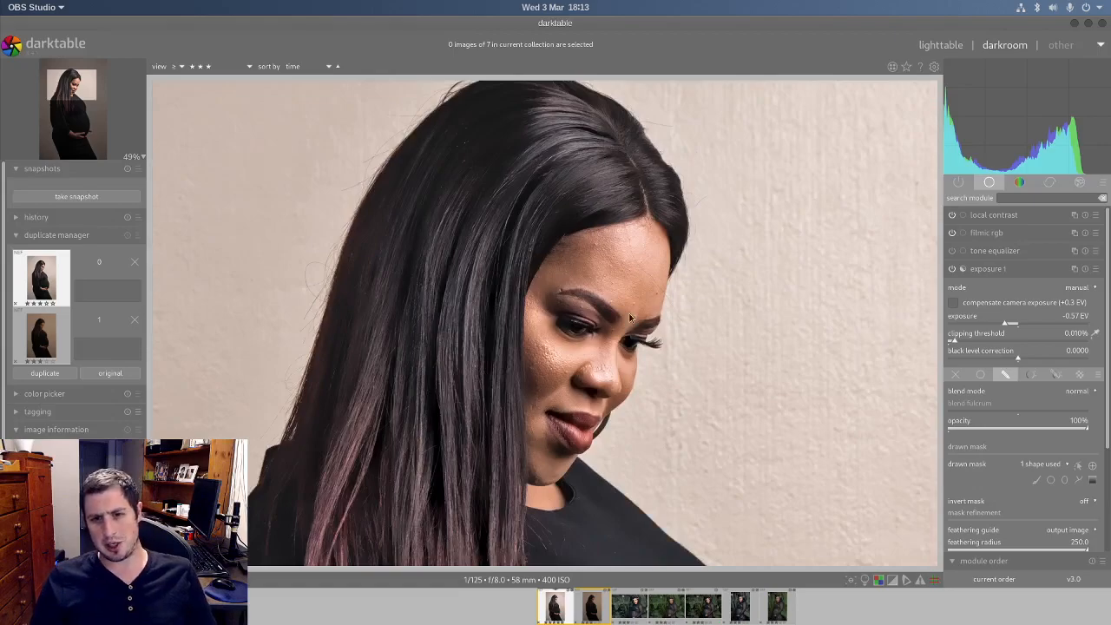
Step: Examine the edited portrait's face, dress and background wall up close, including the whole frame
drag(533, 393, 494, 253)
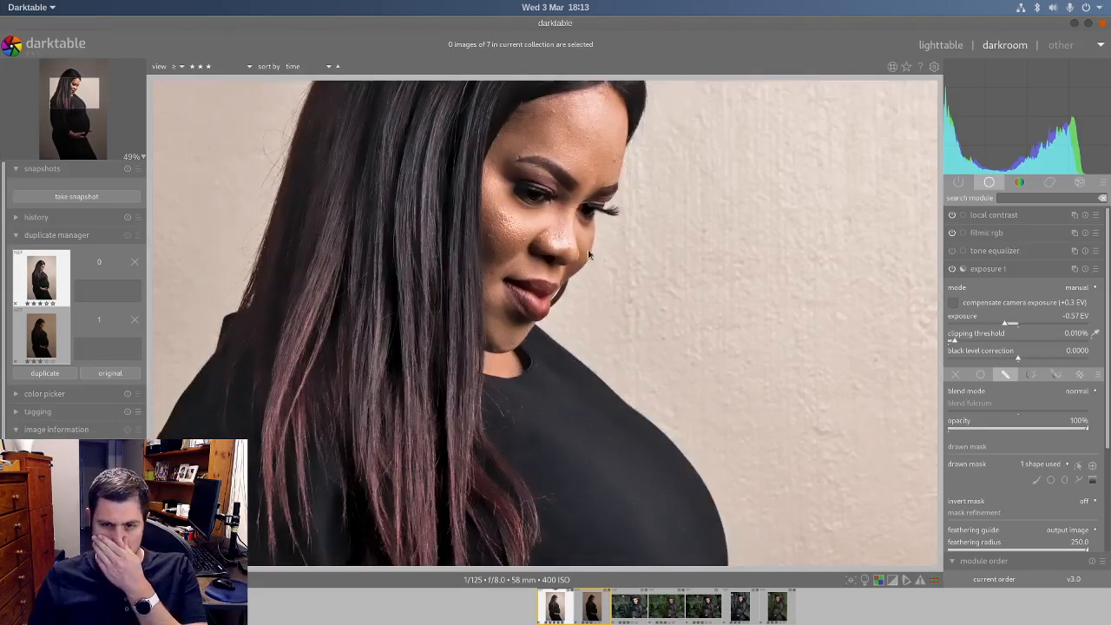
drag(590, 494, 492, 244)
middle_click(492, 244)
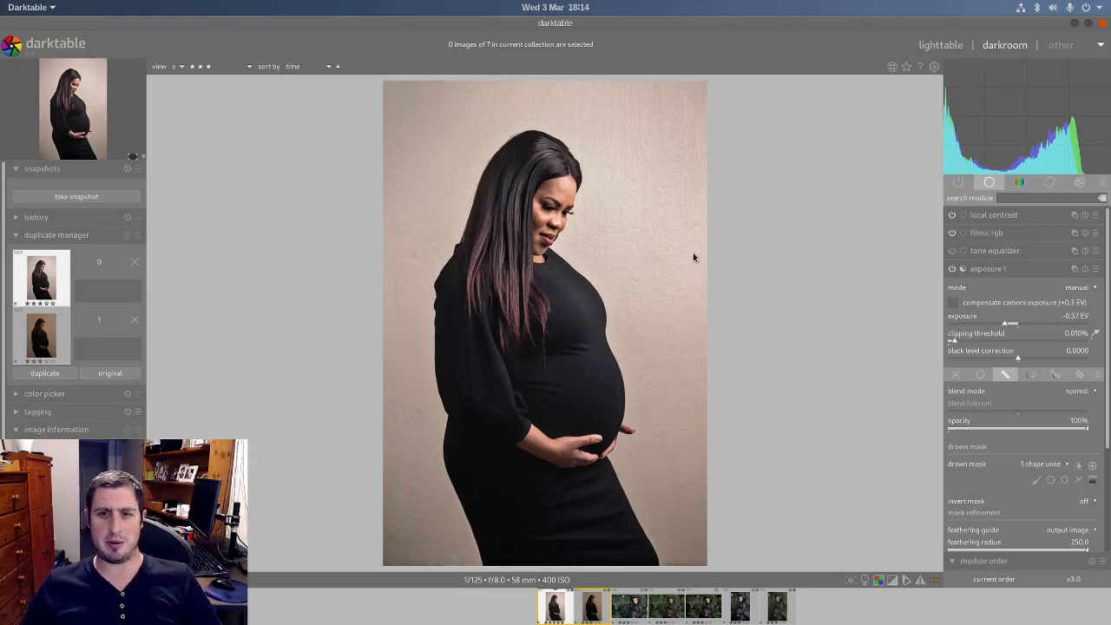
scroll(689, 227, up, 7)
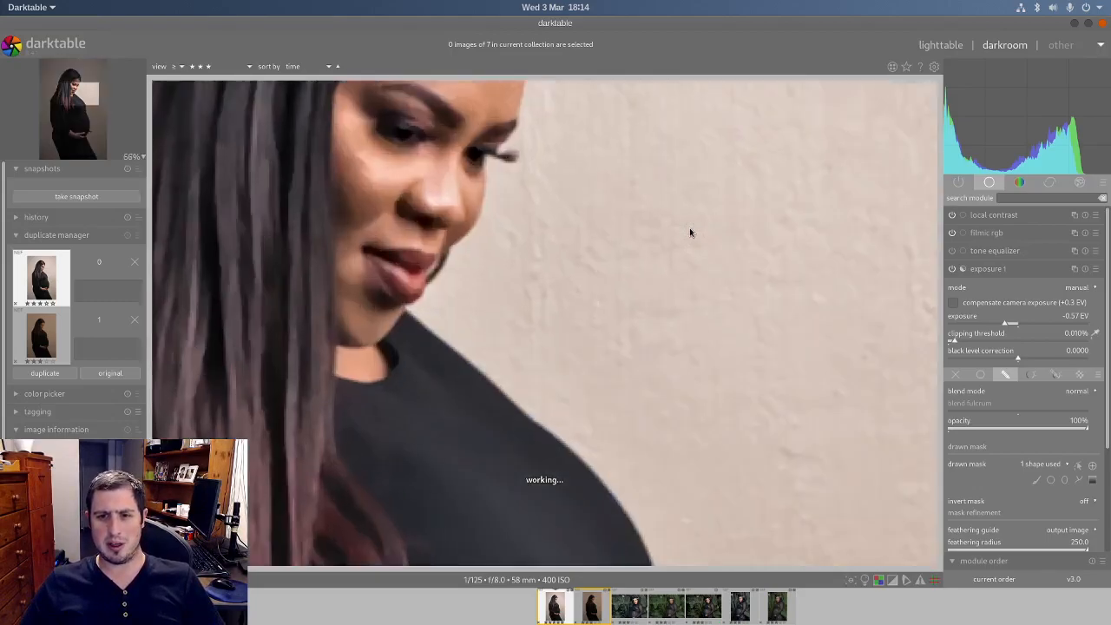
drag(888, 335, 470, 357)
drag(725, 250, 539, 390)
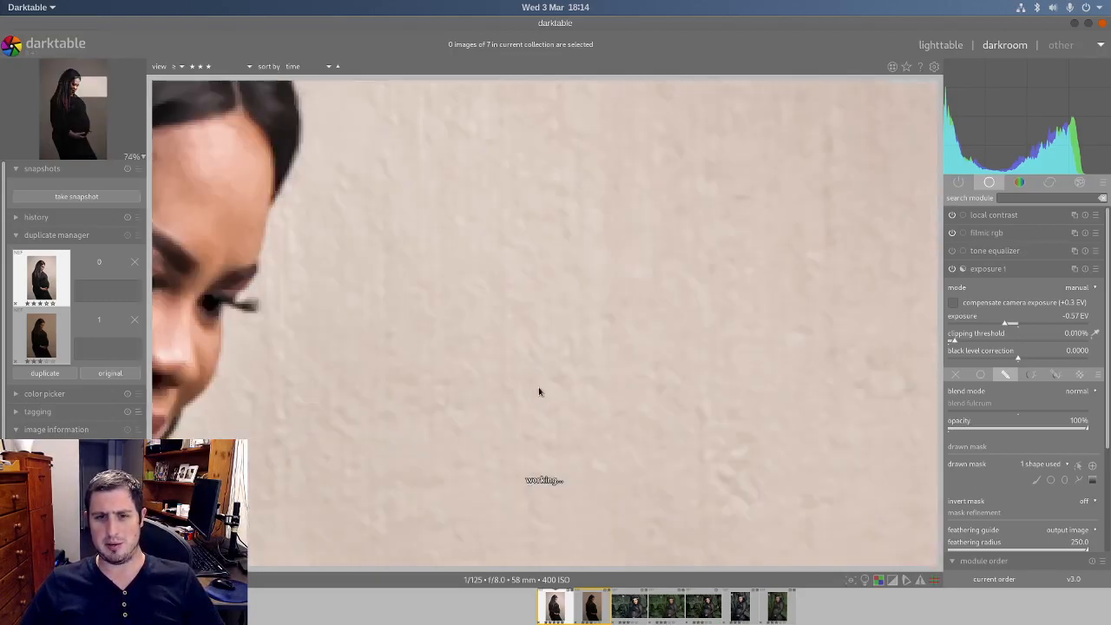
scroll(538, 390, down, 5)
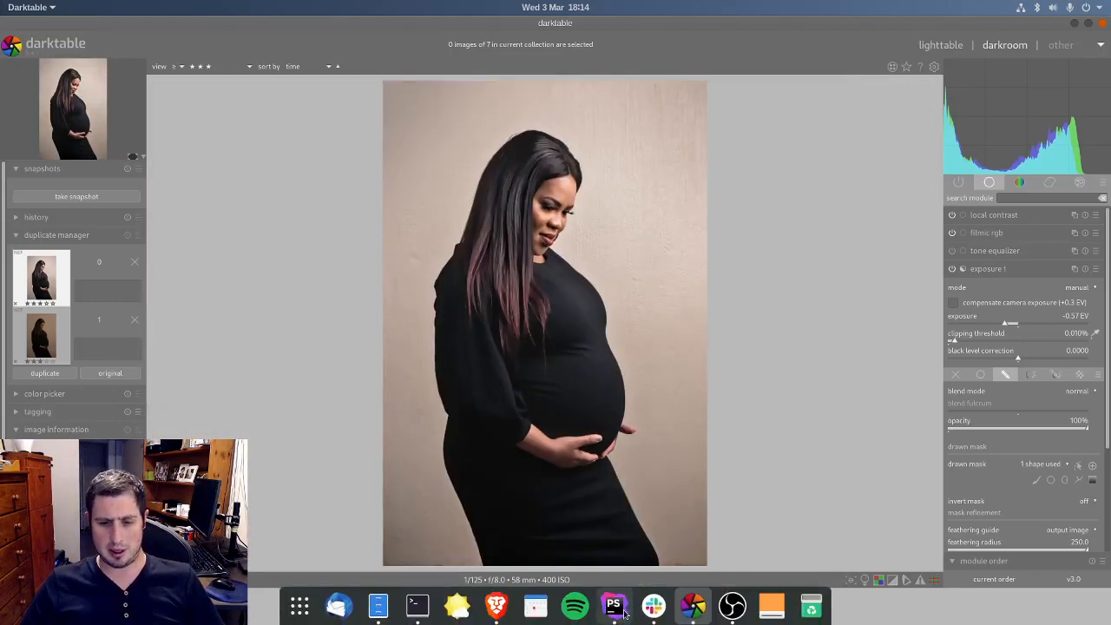
Step: Open the unedited duplicate of the portrait, raise its exposure to 2.04 EV and check the face up close
click(590, 610)
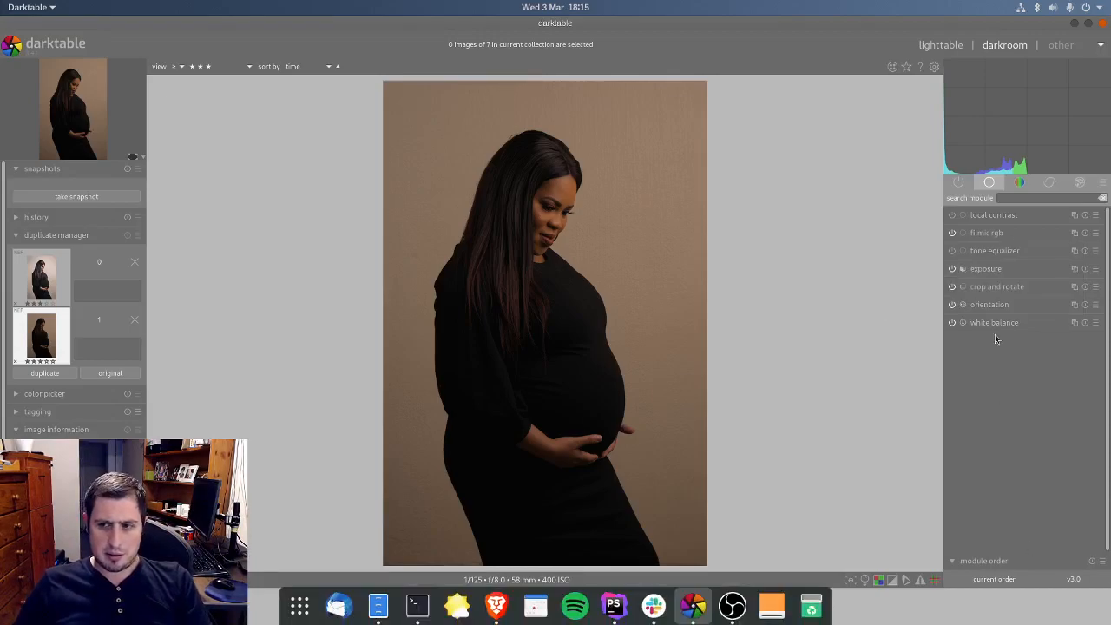
click(999, 270)
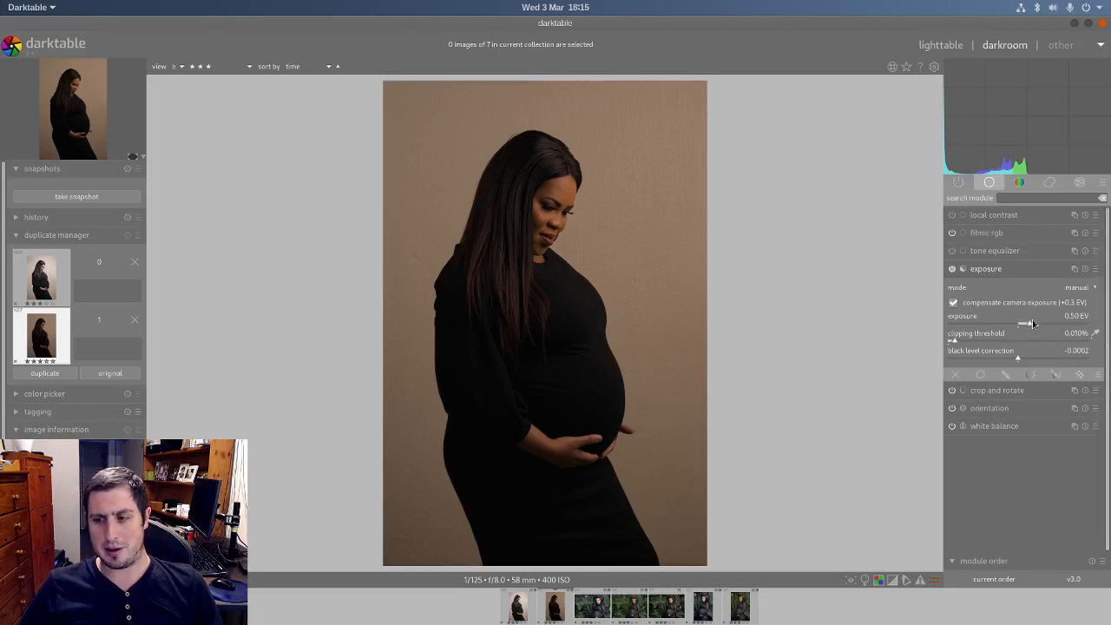
drag(1034, 323, 1069, 321)
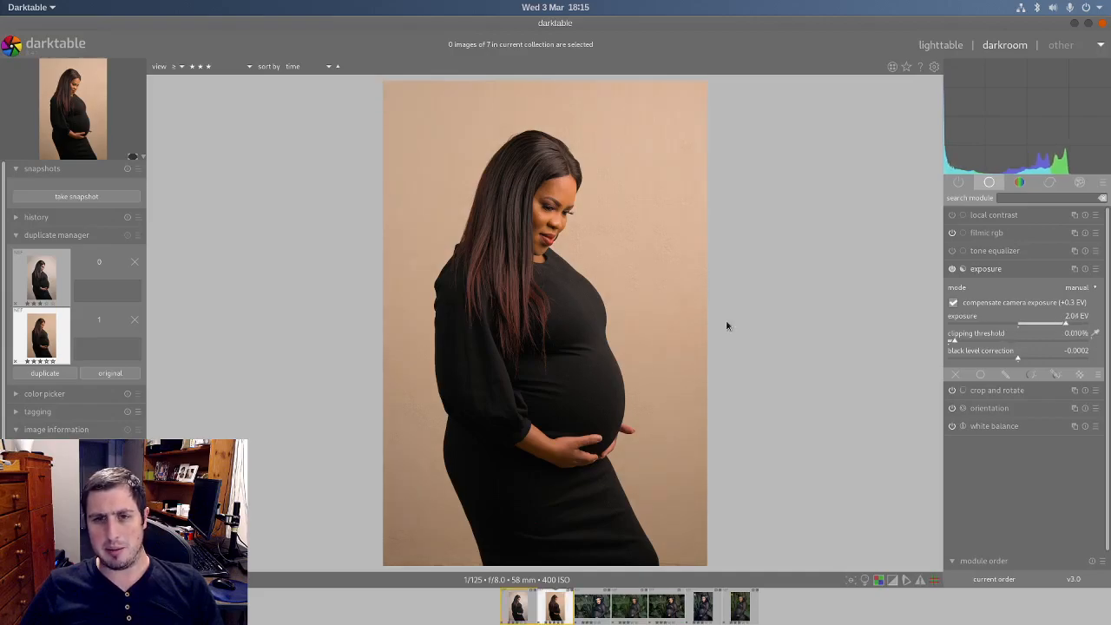
scroll(544, 168, up, 3)
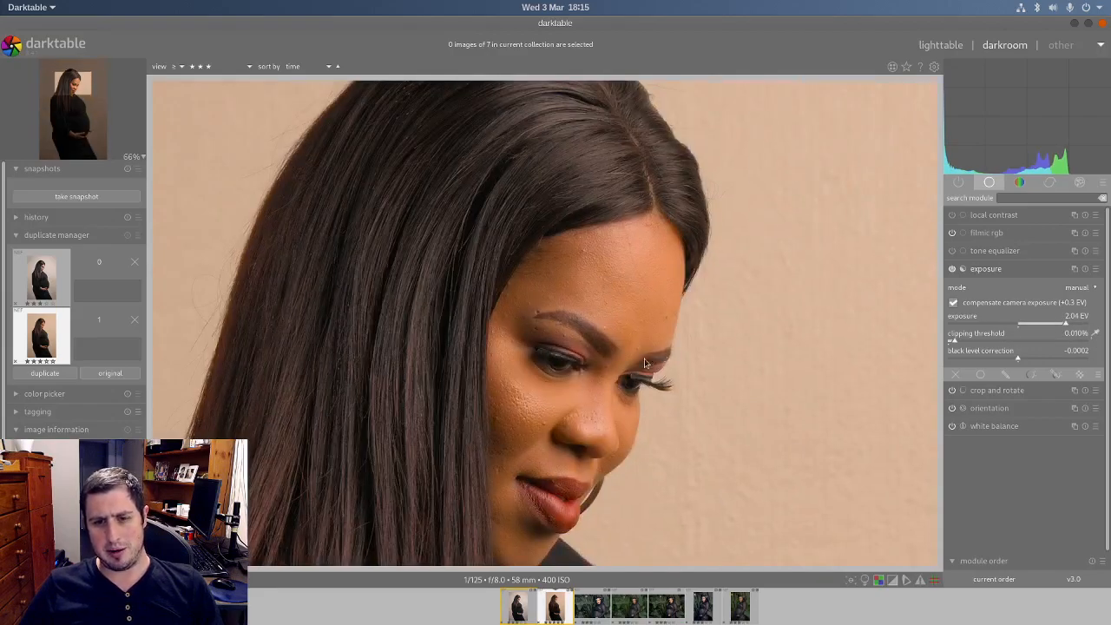
scroll(642, 359, down, 3)
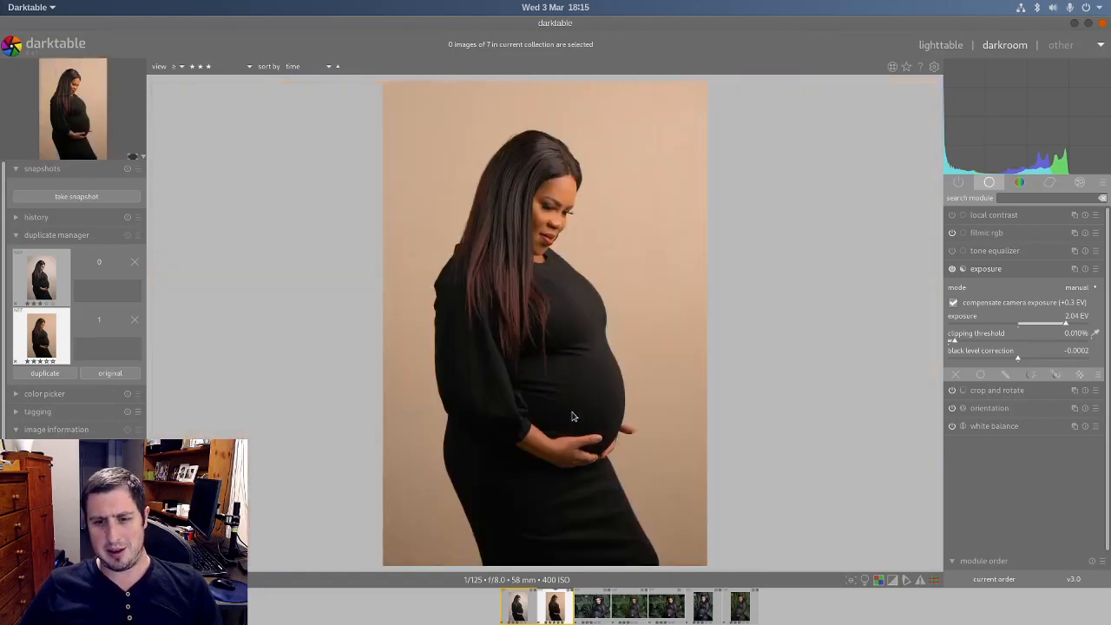
scroll(572, 420, up, 3)
scroll(595, 206, down, 3)
scroll(576, 185, up, 3)
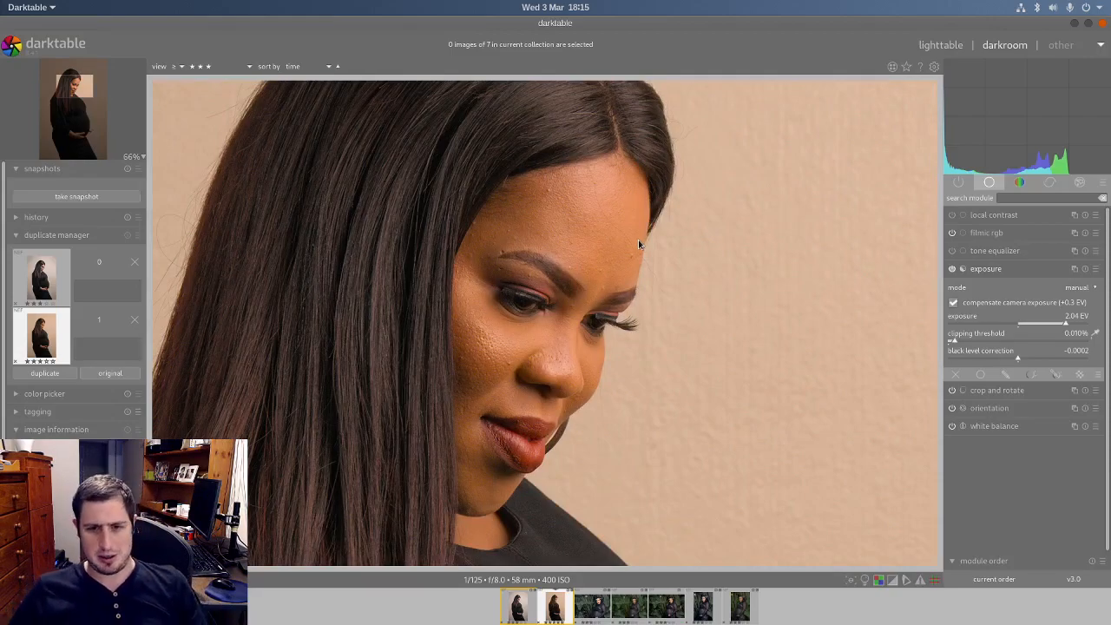
scroll(618, 249, down, 3)
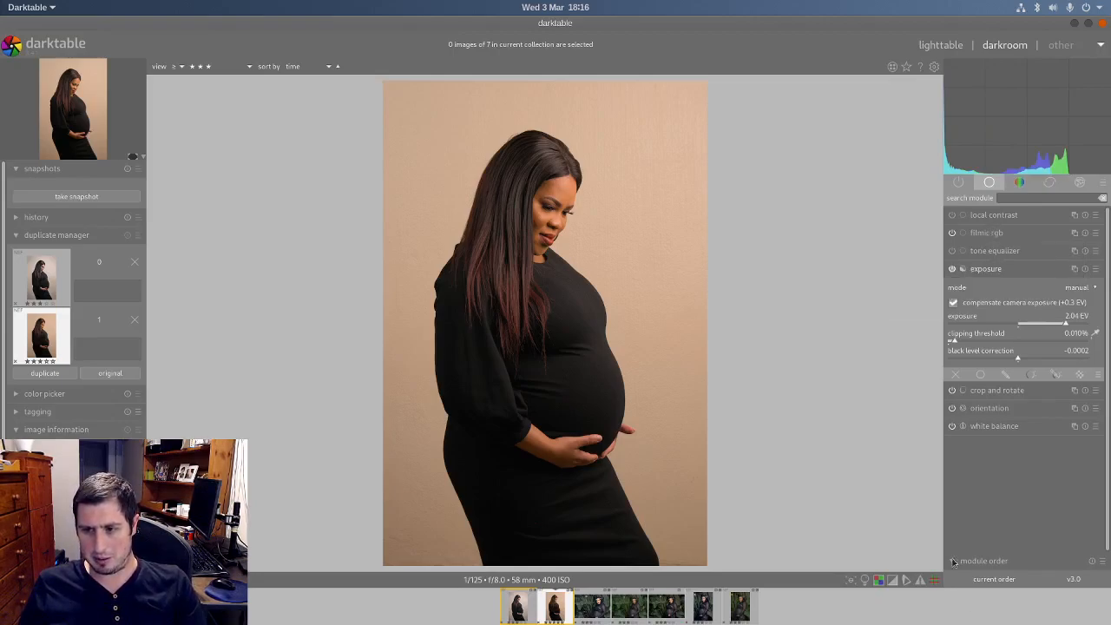
click(989, 271)
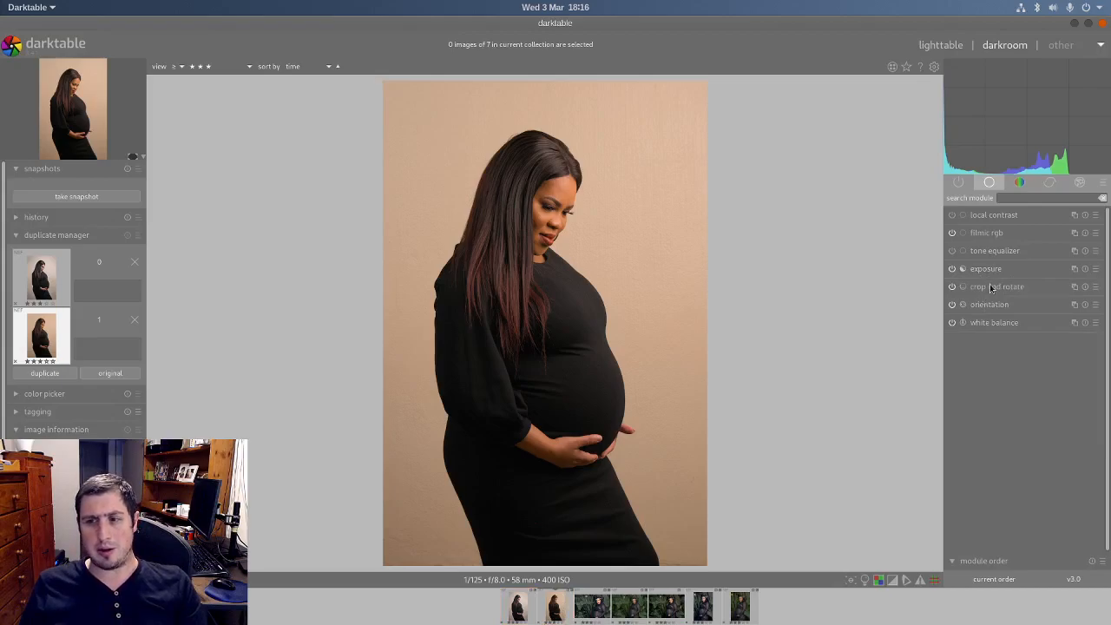
Step: Review the duplicate's crop frame in the crop and rotate module, switching the crop off and on to compare
click(990, 287)
click(951, 286)
click(952, 289)
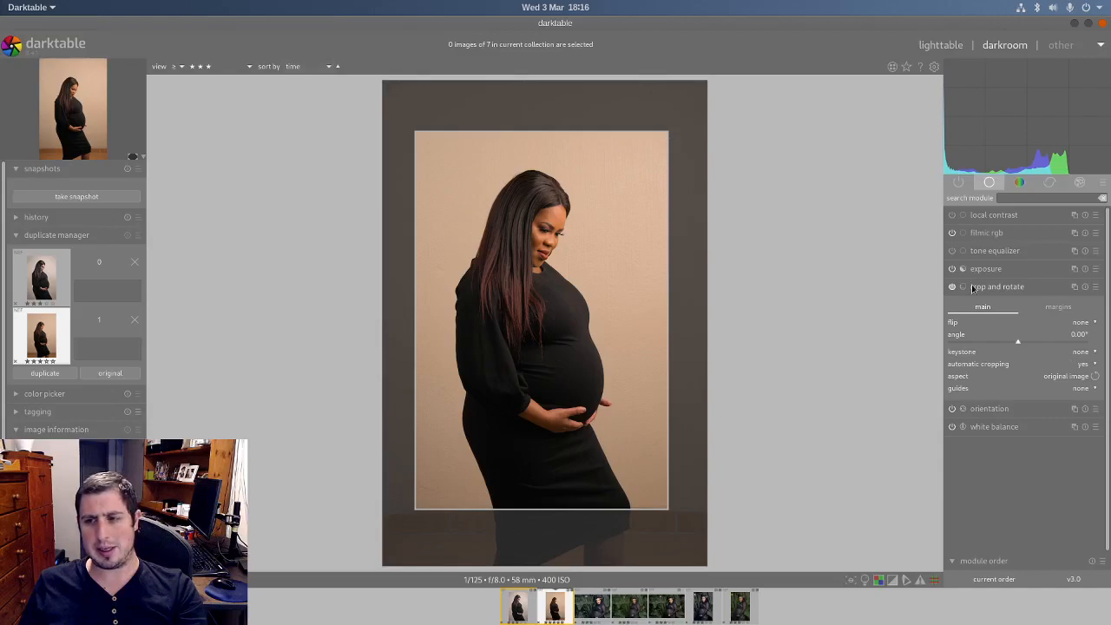
click(999, 286)
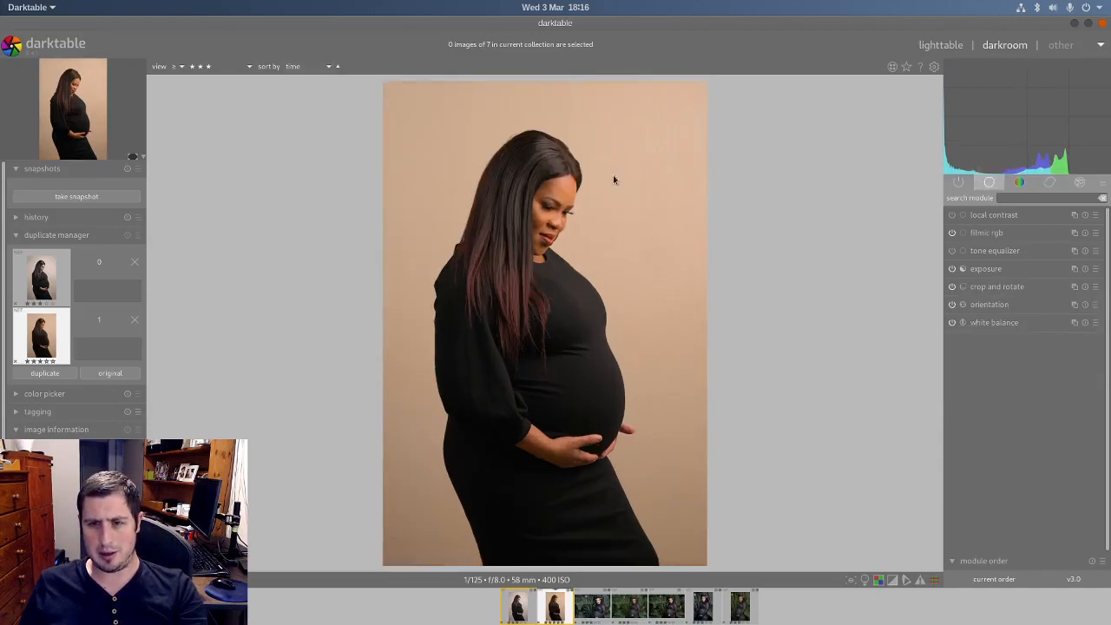
Step: Cool the portrait's white balance by setting the temperature to 5167 K
click(987, 323)
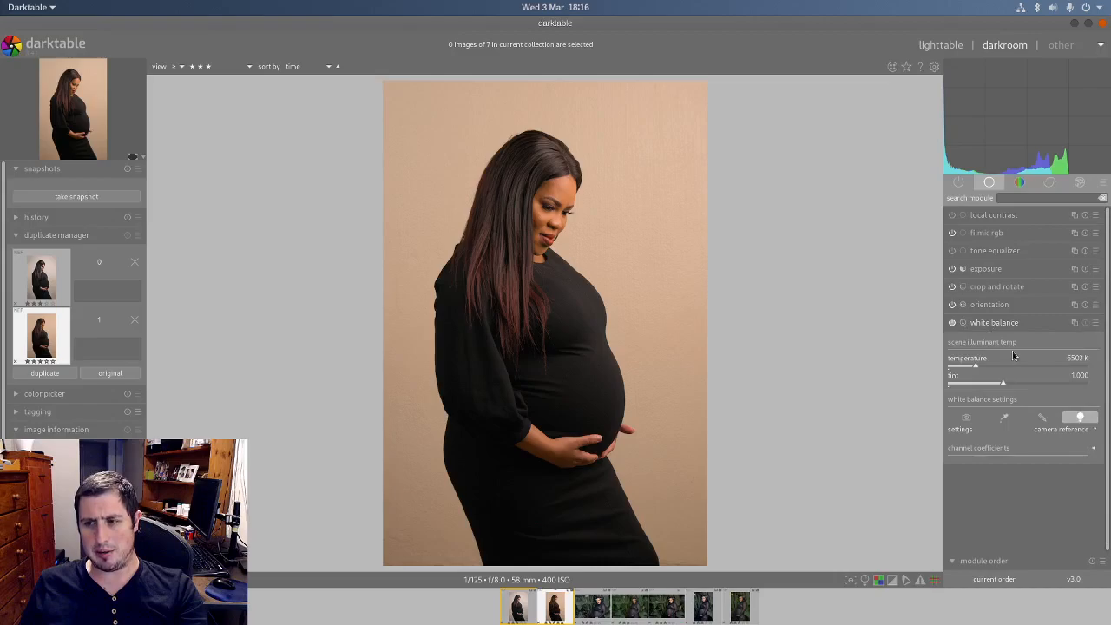
drag(976, 365, 967, 372)
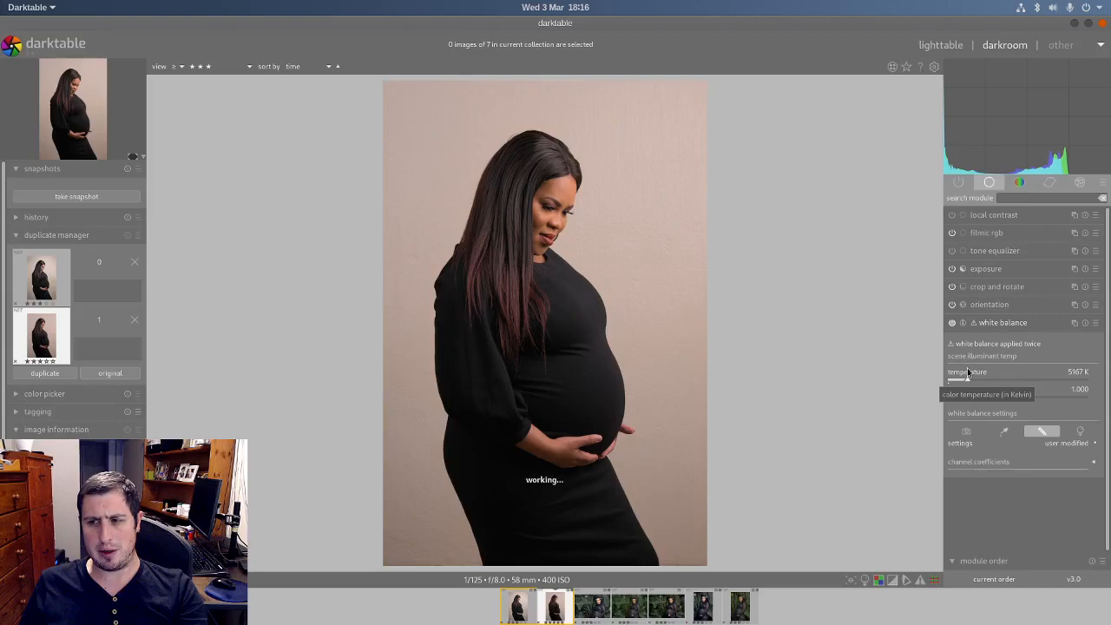
scroll(577, 178, up, 3)
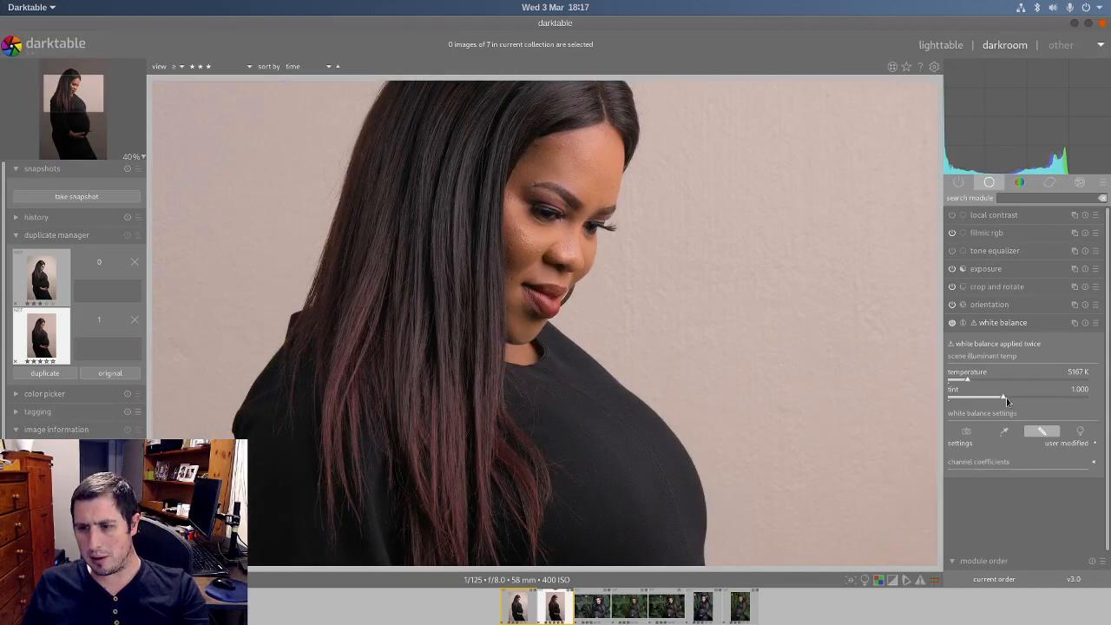
Step: Fine-tune the white balance tint to 1.010 and check the skin and wall tones in the portrait
drag(1004, 399, 1009, 400)
right_click(1009, 400)
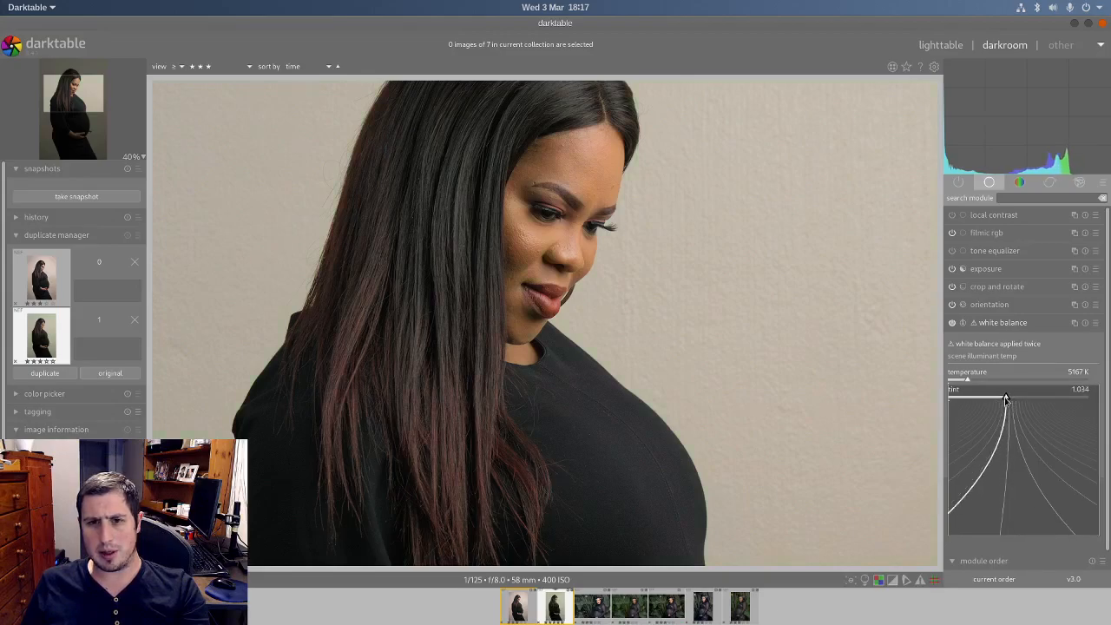
click(1006, 399)
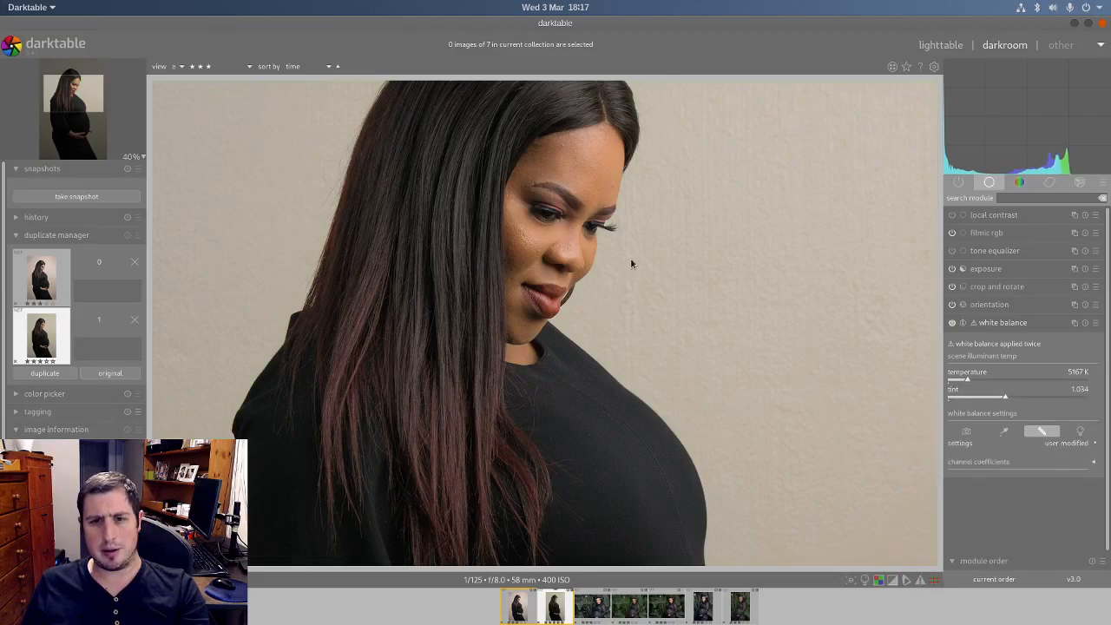
drag(1007, 397, 1003, 400)
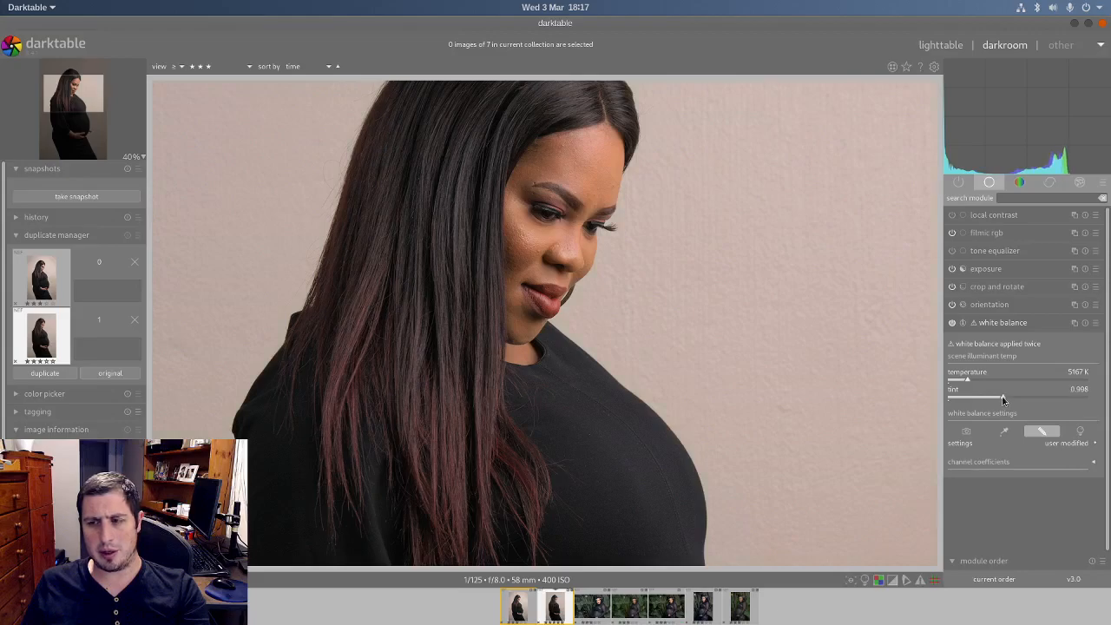
scroll(1002, 399, down, 1)
scroll(1003, 399, up, 2)
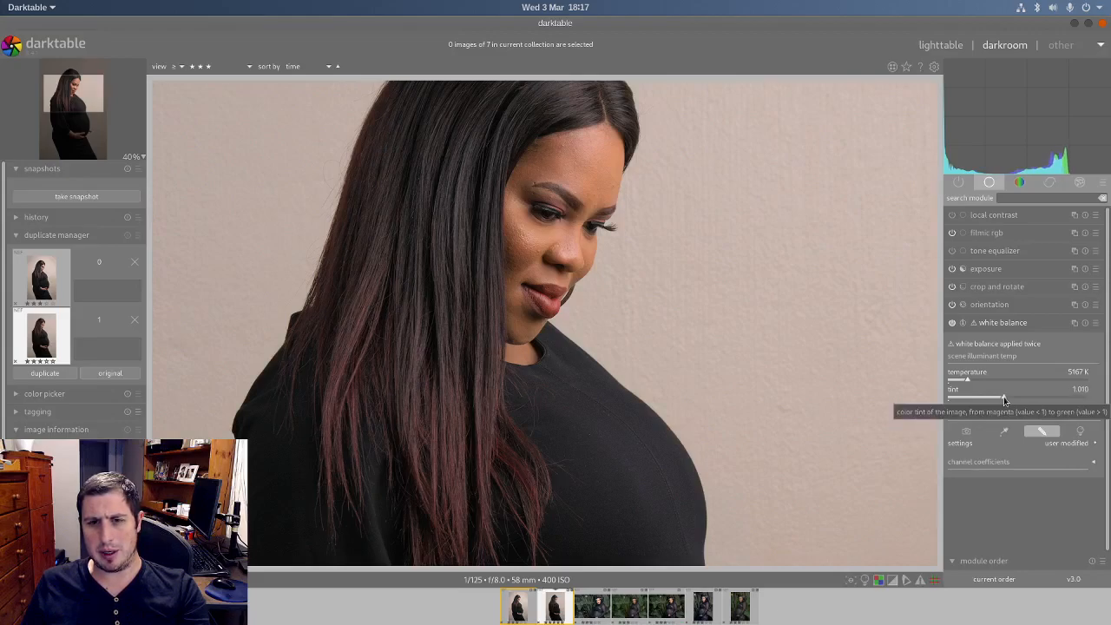
scroll(610, 207, down, 2)
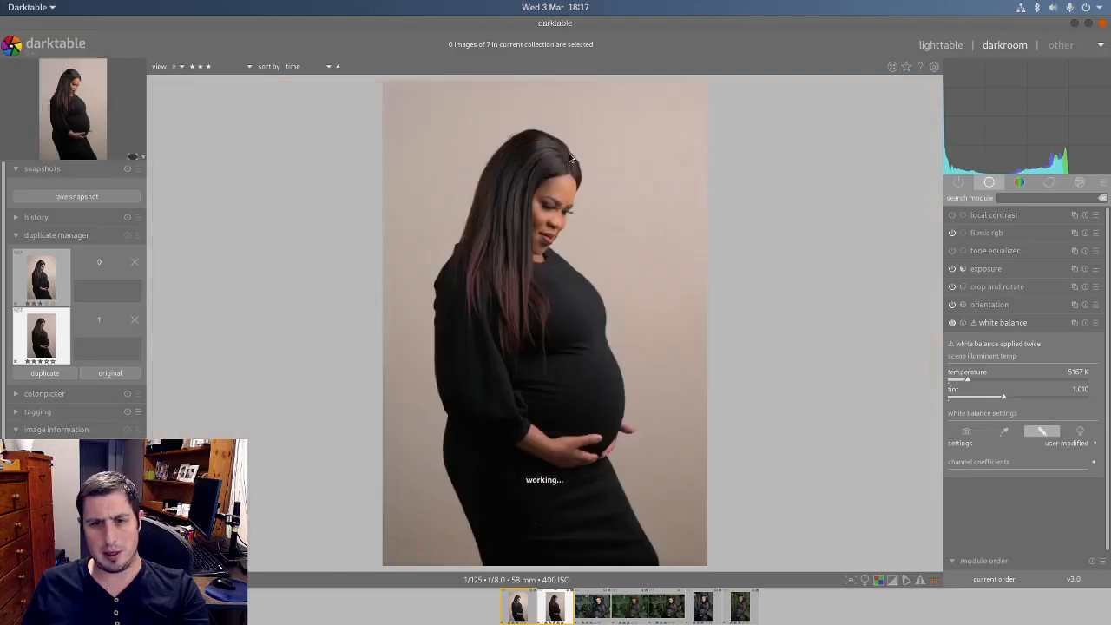
scroll(551, 153, up, 2)
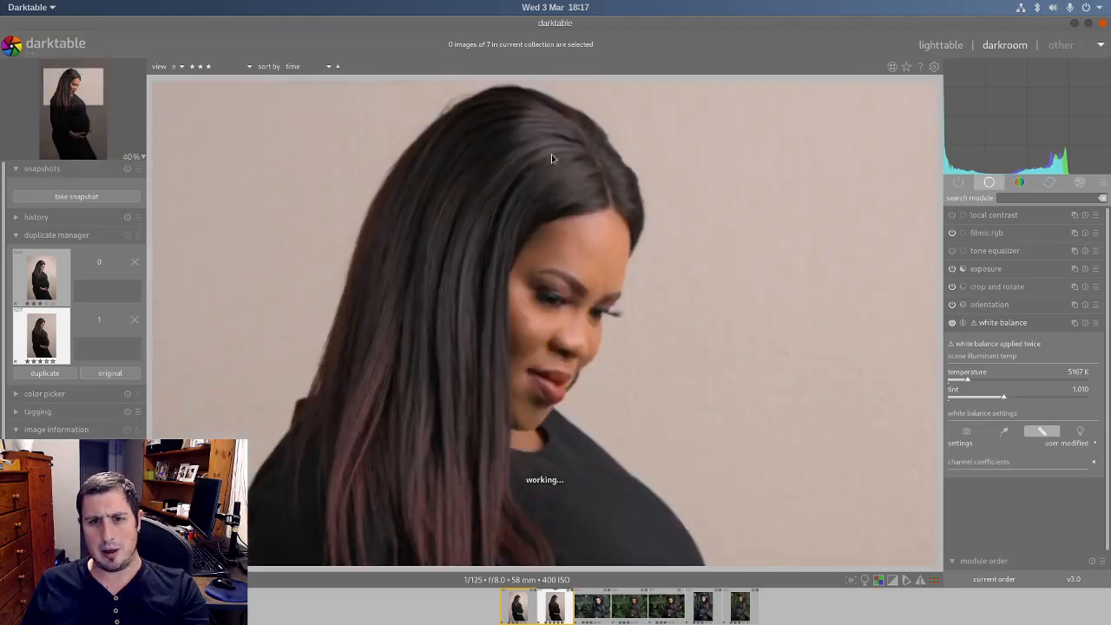
Step: Set the white relative exposure to +3.26 EV in the filmic rgb scene settings
click(995, 234)
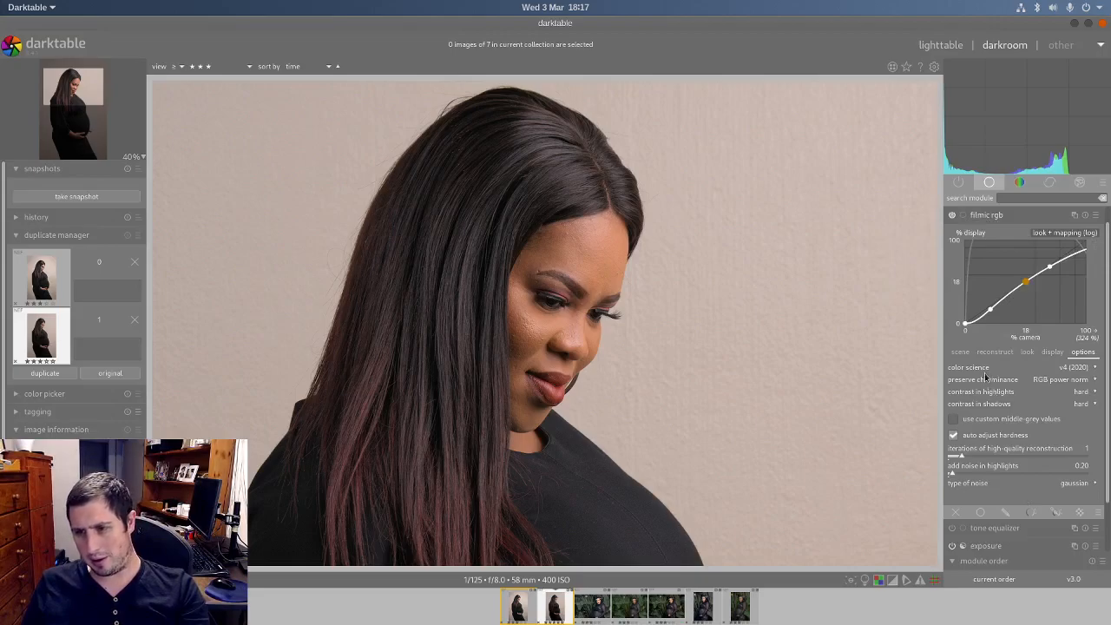
click(960, 352)
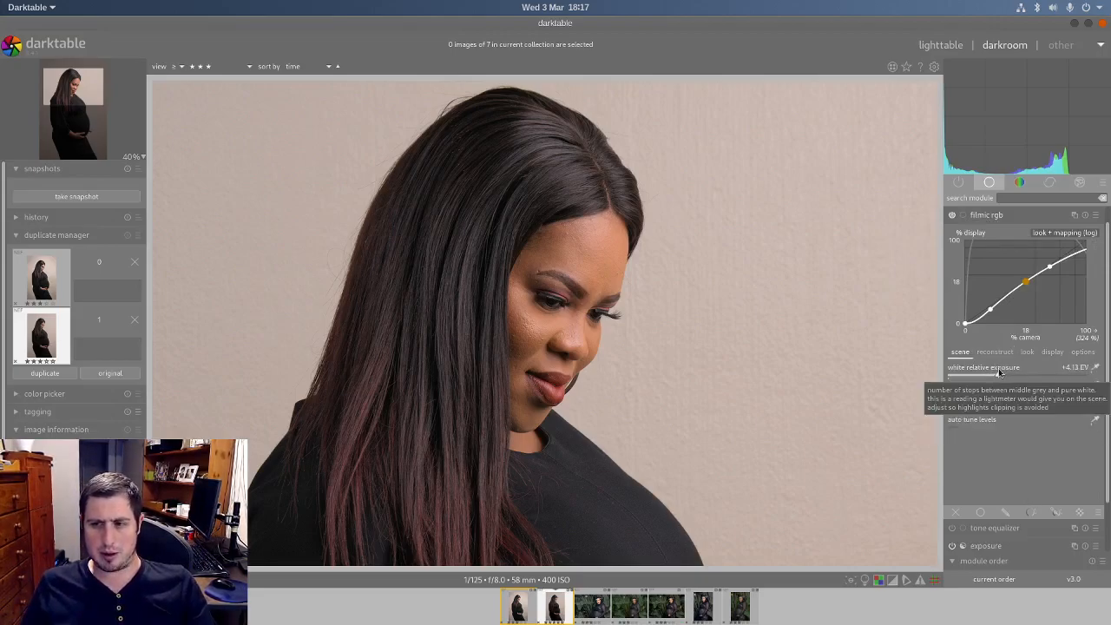
drag(998, 377, 978, 381)
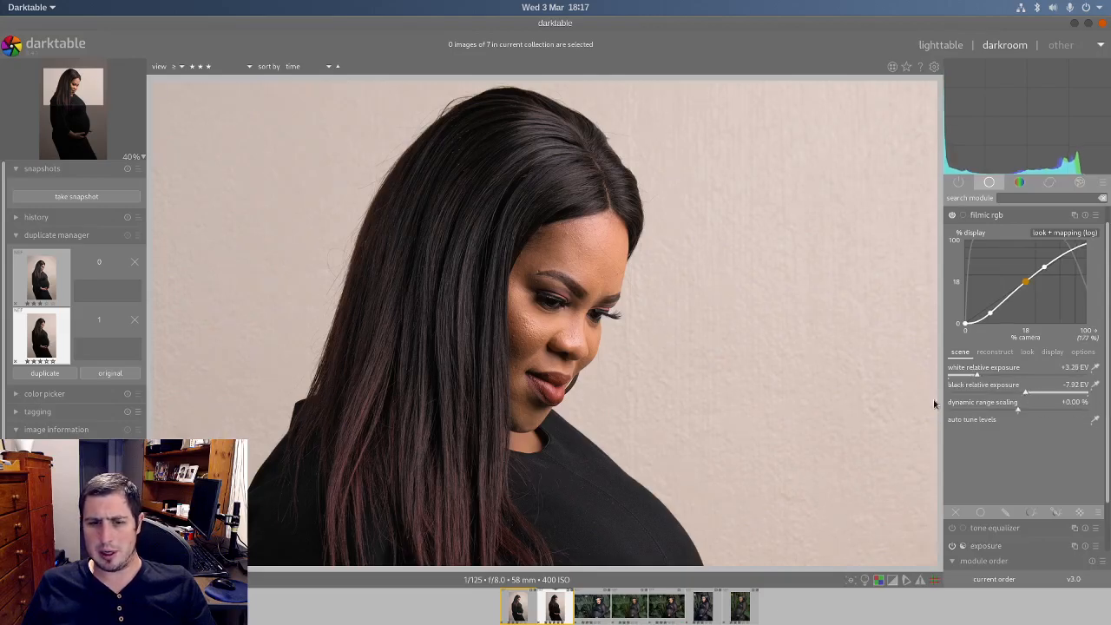
Step: Lower filmic rgb's black relative exposure to -11.68 EV to recover dress shadows, temporarily displaying the clipping indication as a check
scroll(476, 500, down, 2)
scroll(474, 508, up, 4)
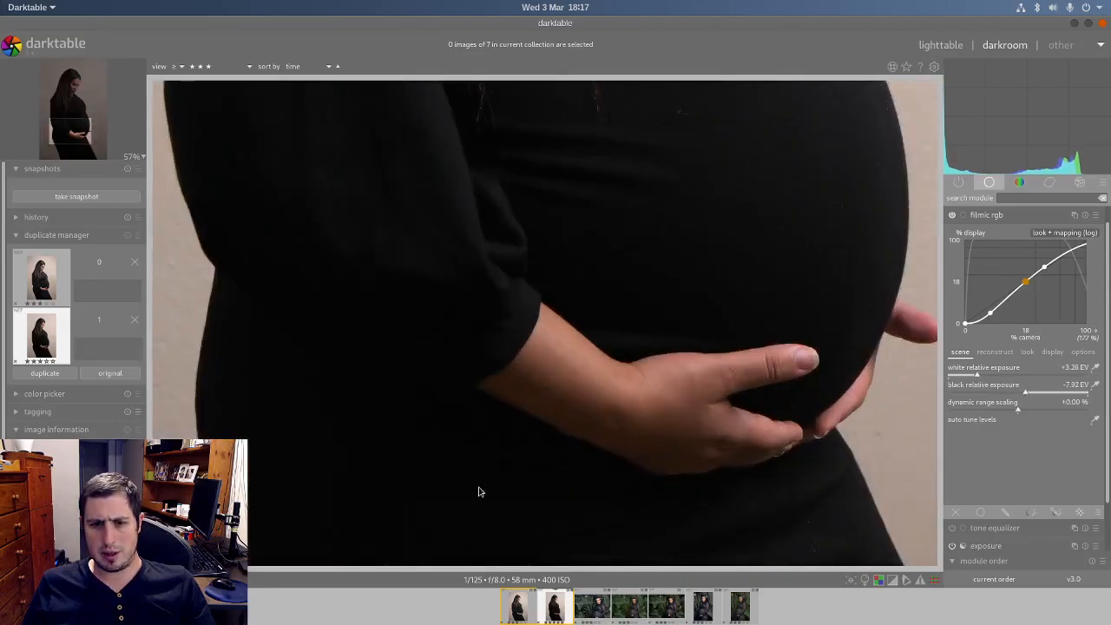
scroll(478, 491, down, 2)
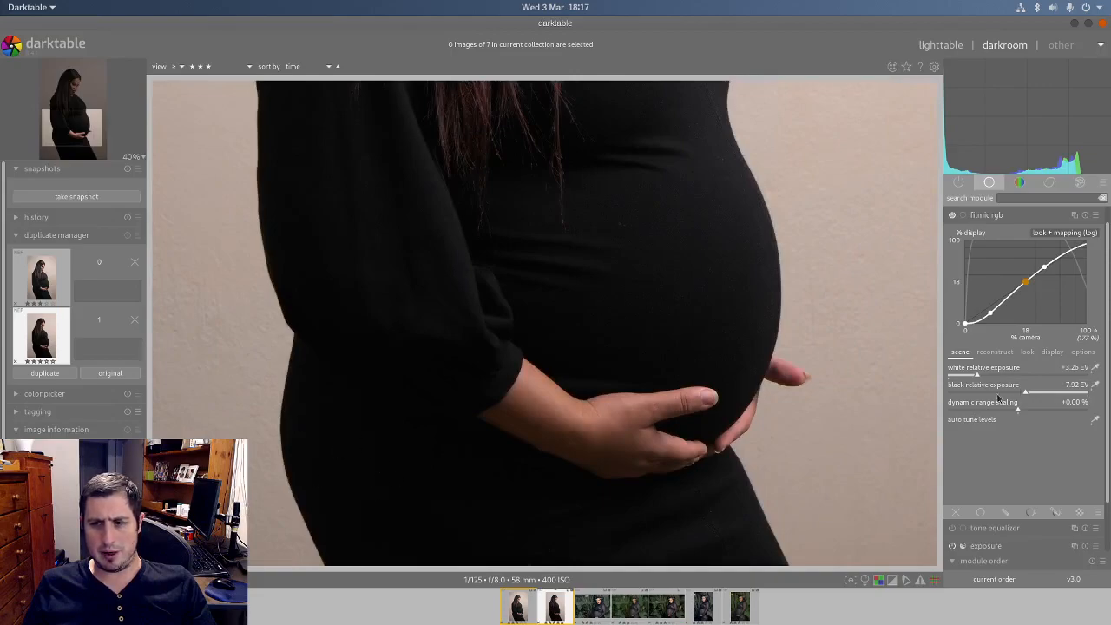
drag(1025, 396, 1010, 397)
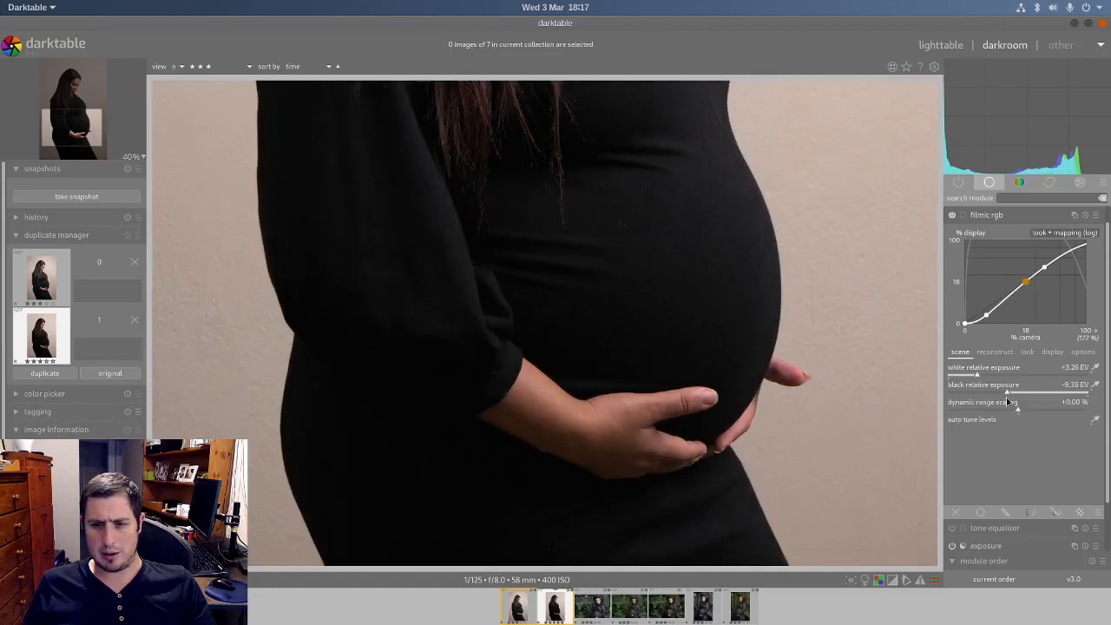
click(879, 580)
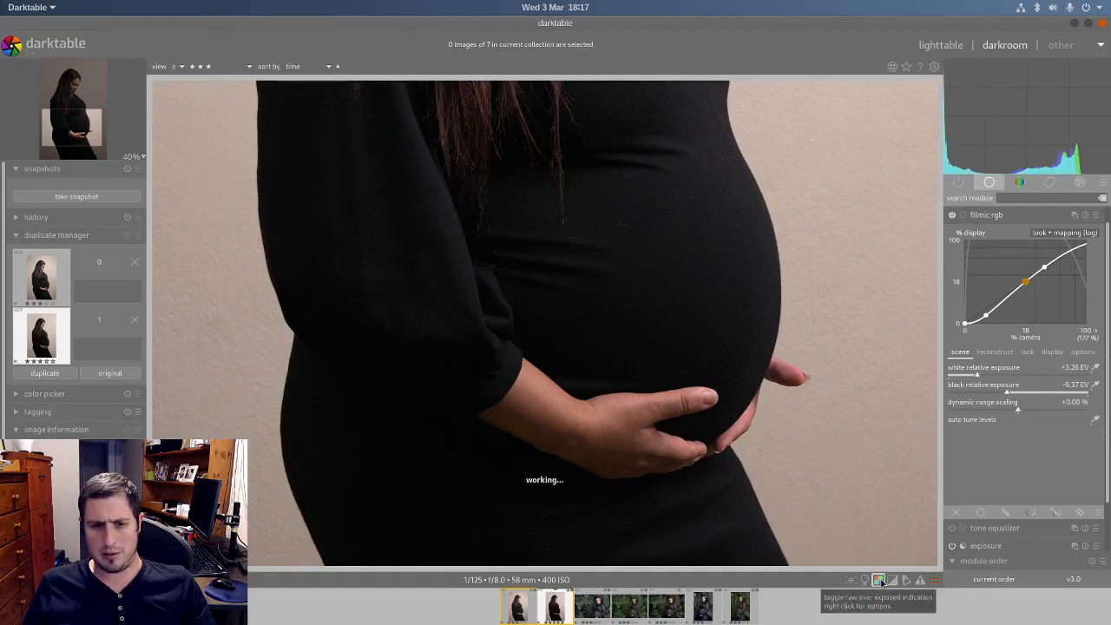
click(892, 580)
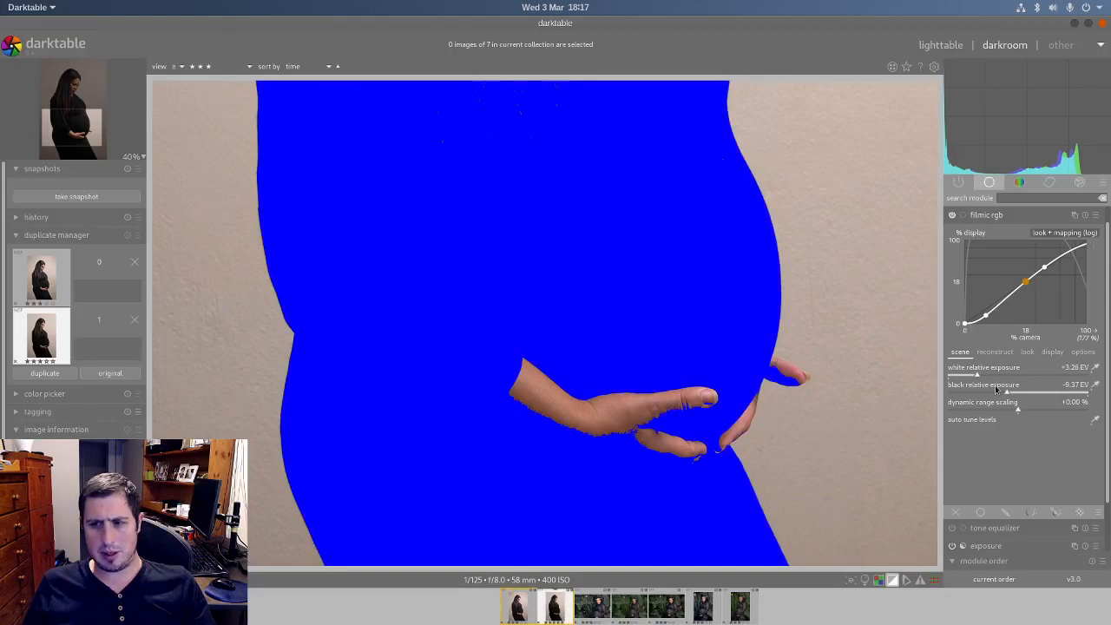
drag(997, 392, 990, 393)
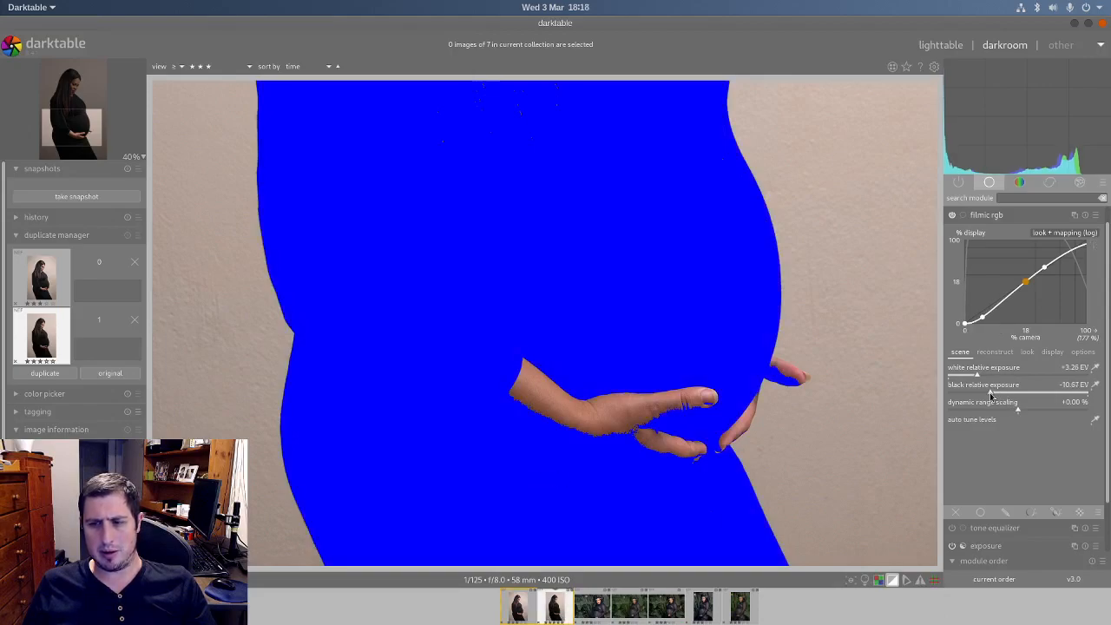
click(895, 579)
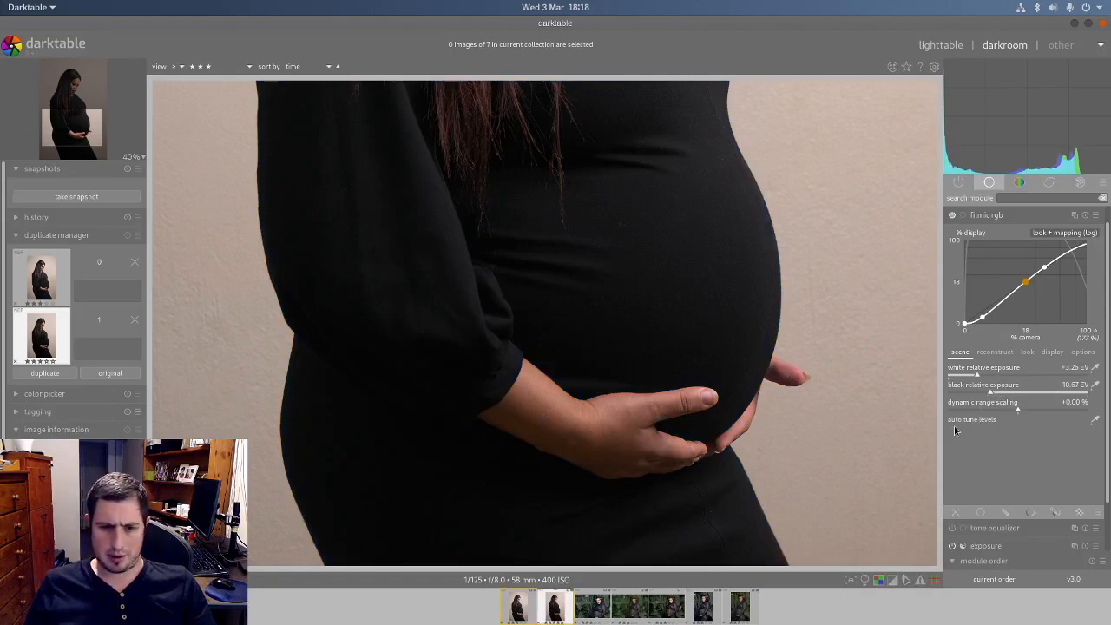
mouse_move(990, 391)
mouse_down()
mouse_move(959, 397)
mouse_move(1011, 395)
mouse_move(981, 394)
mouse_up()
scroll(767, 363, down, 3)
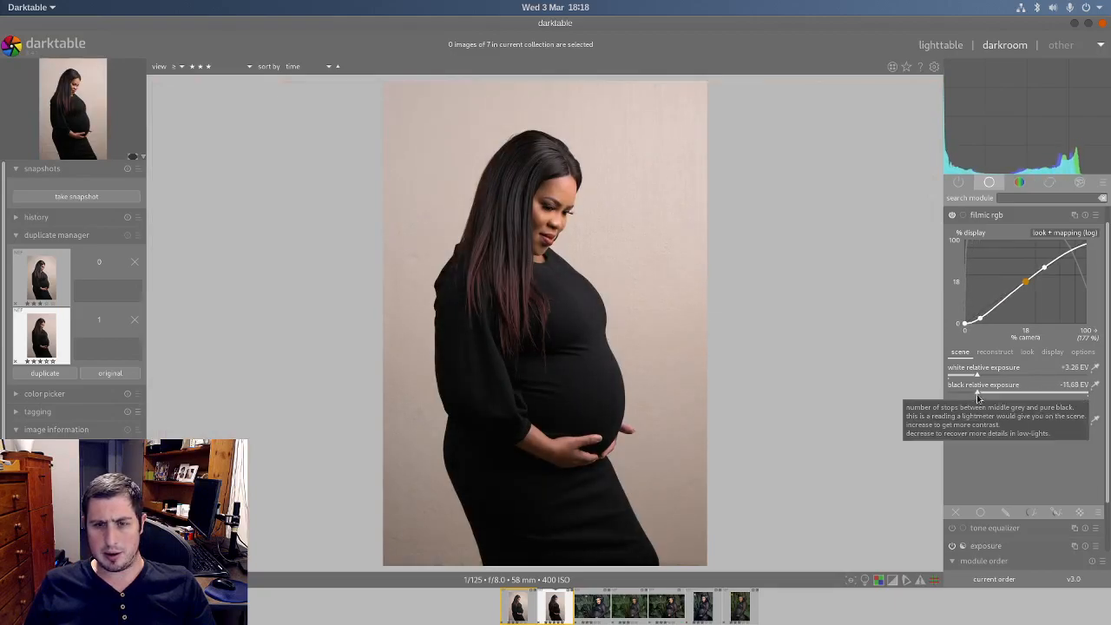
Step: Set filmic rgb's white relative exposure to +3.07 EV and check the face and hair tones up close
scroll(506, 143, up, 4)
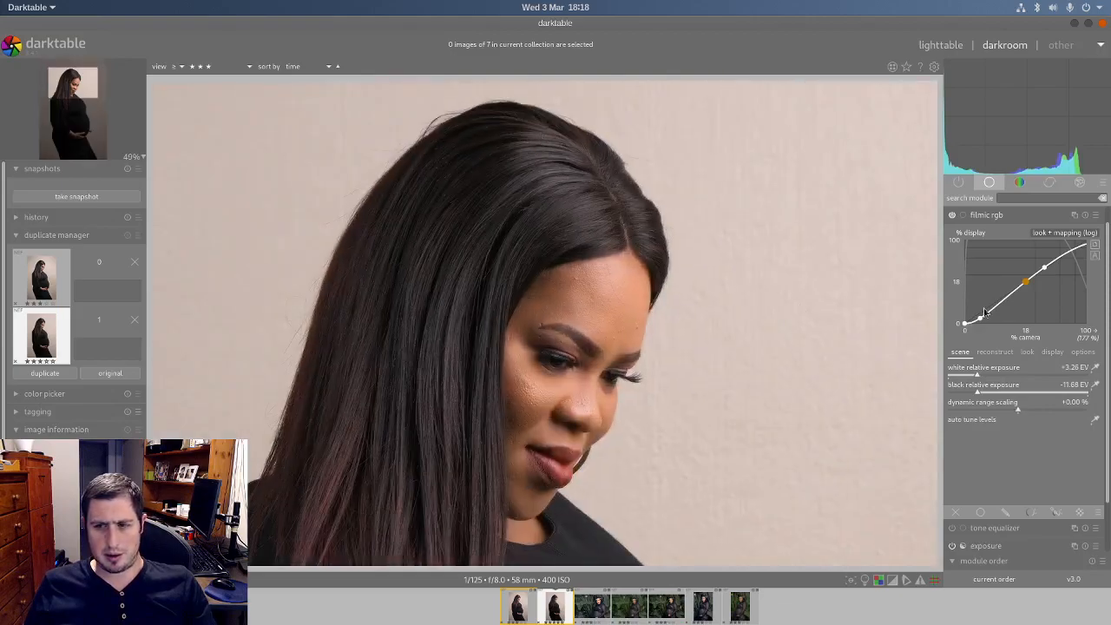
drag(977, 379, 969, 380)
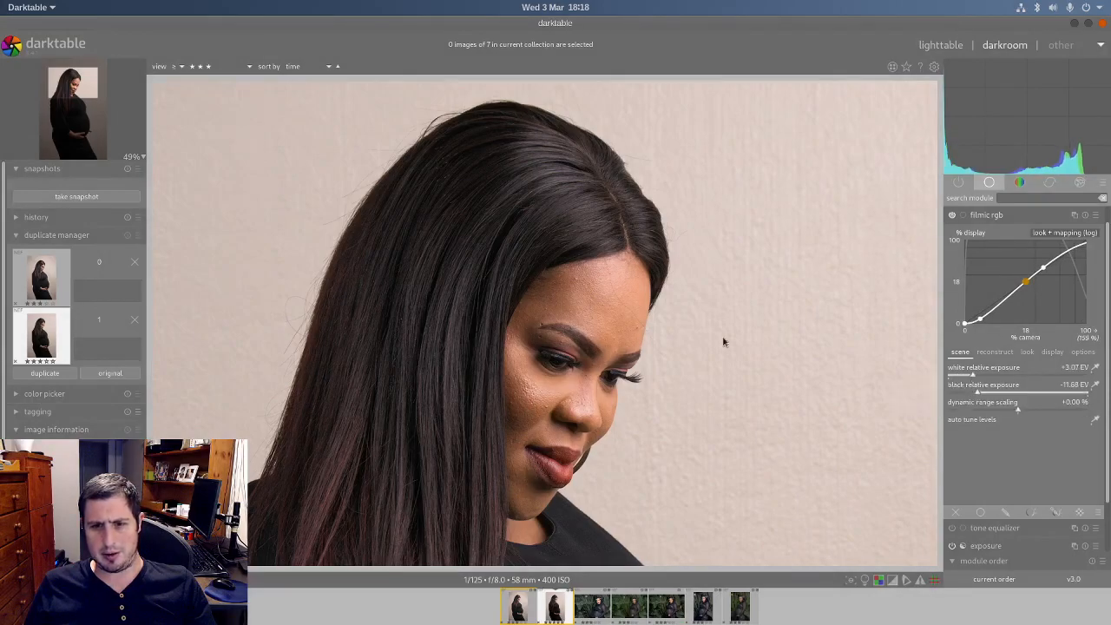
middle_click(490, 409)
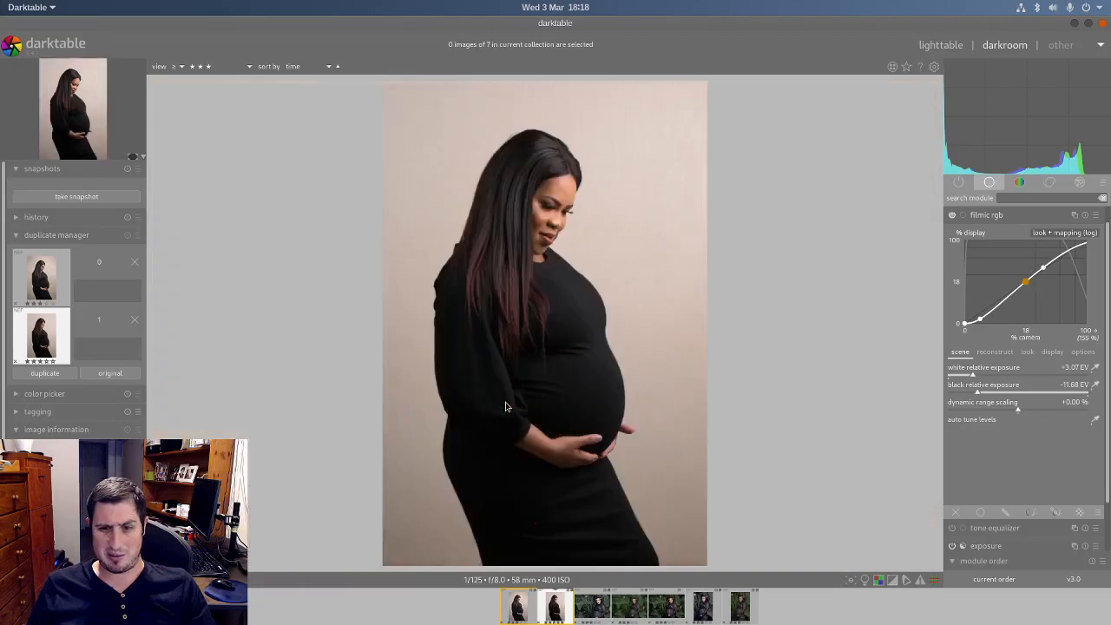
middle_click(530, 462)
middle_click(532, 466)
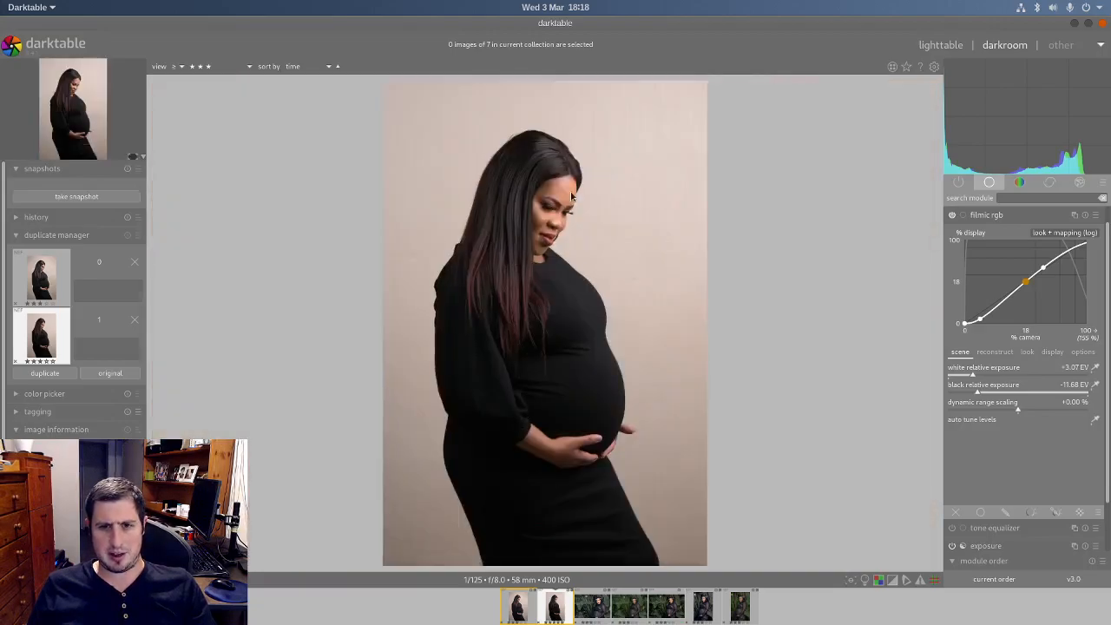
middle_click(571, 193)
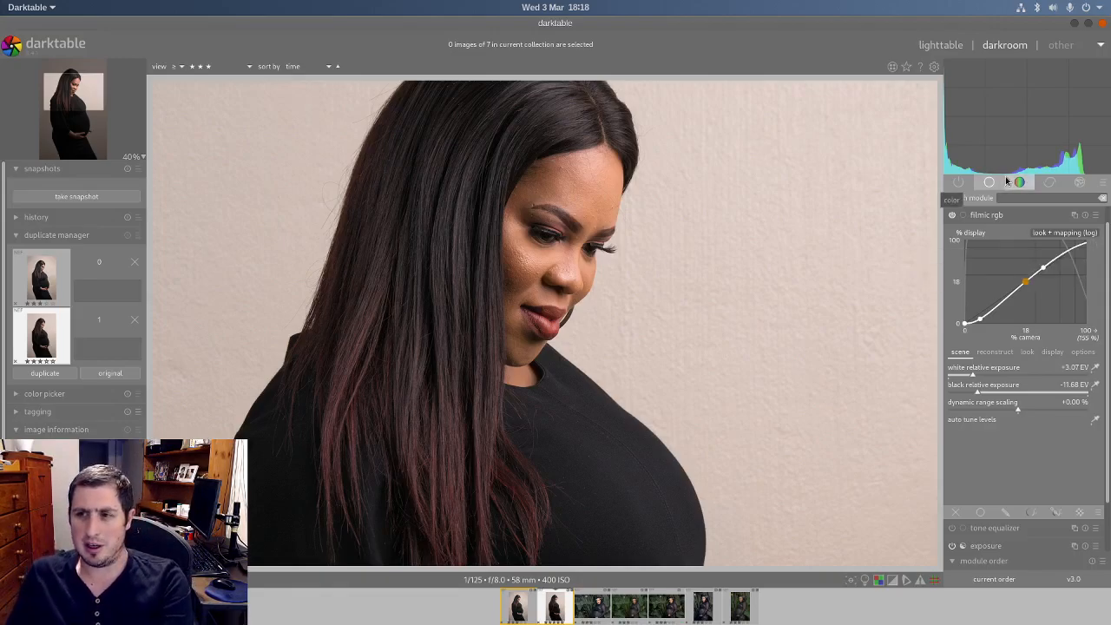
drag(640, 193, 645, 241)
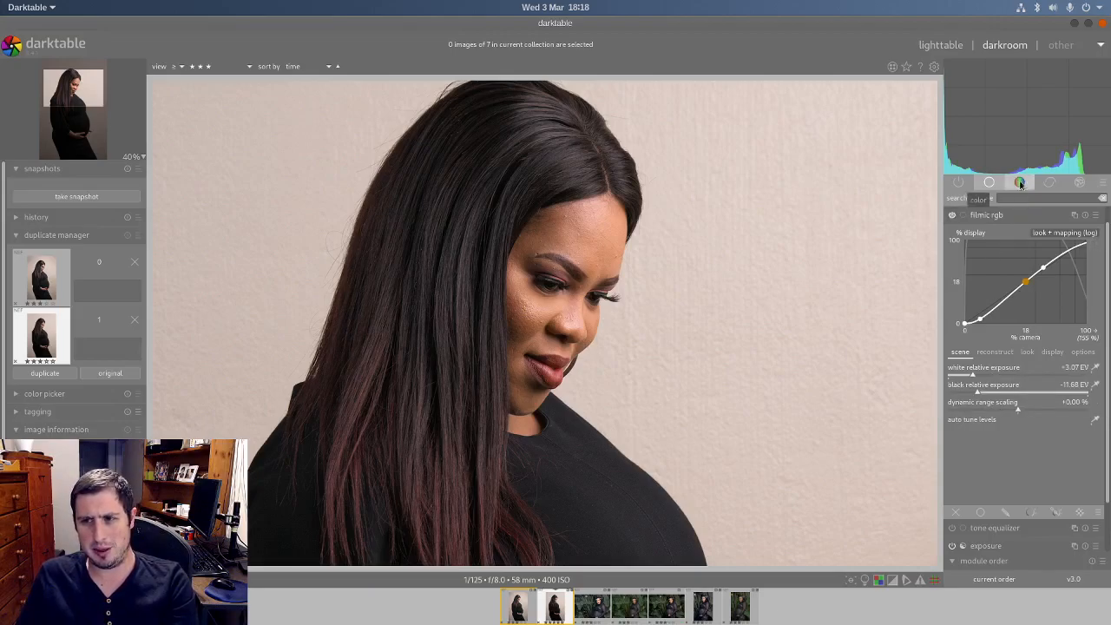
Step: Enable local contrast for the portrait and compare the image with it off and on
click(993, 217)
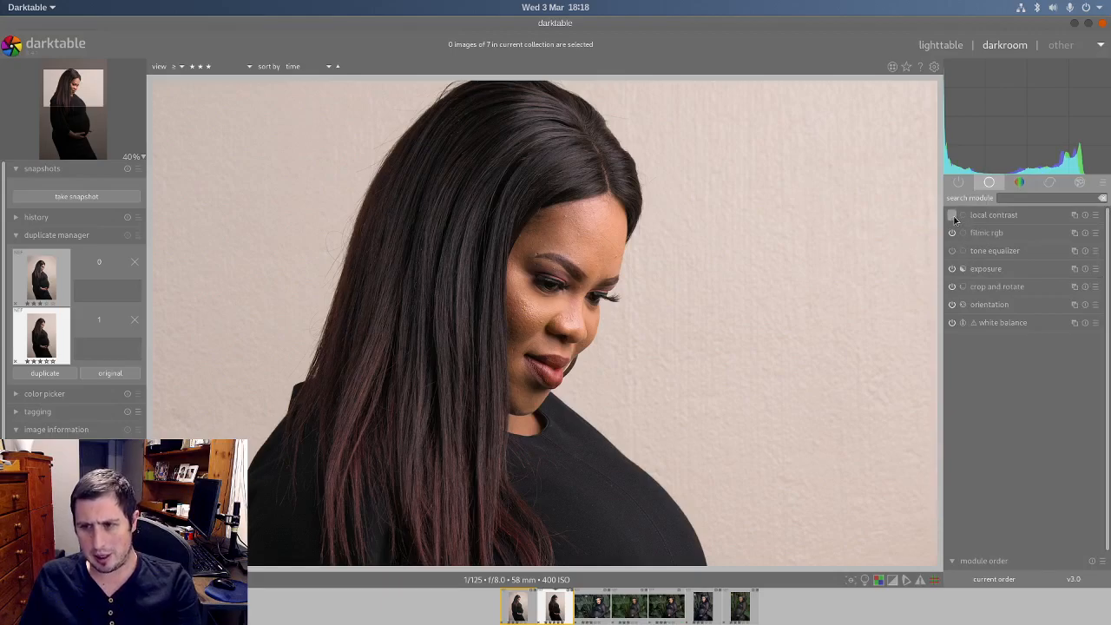
click(952, 216)
click(952, 217)
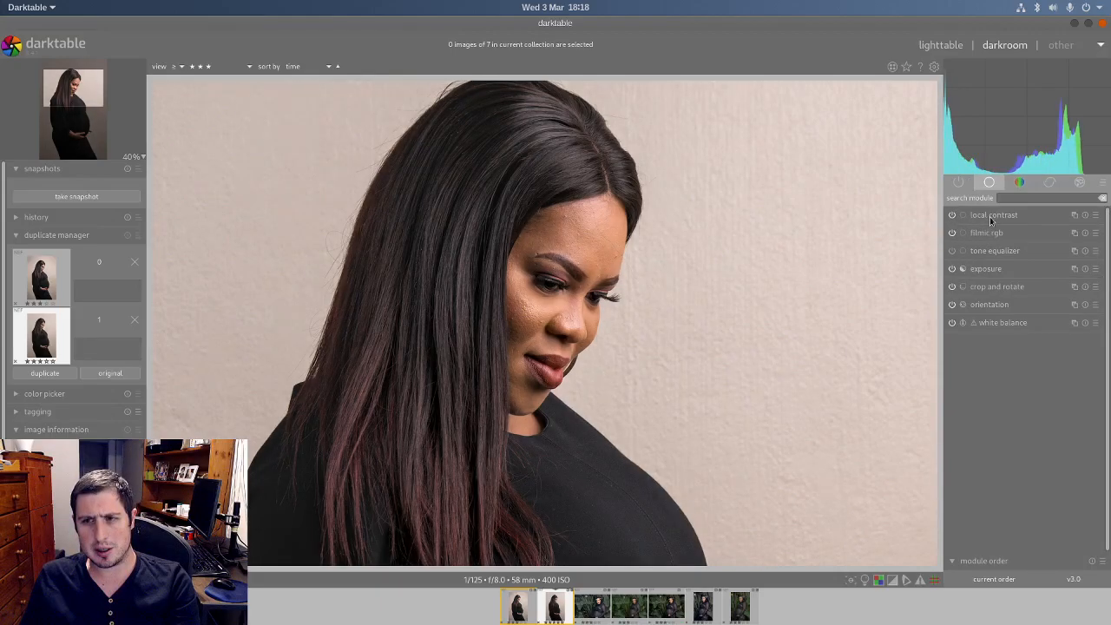
click(953, 215)
click(952, 215)
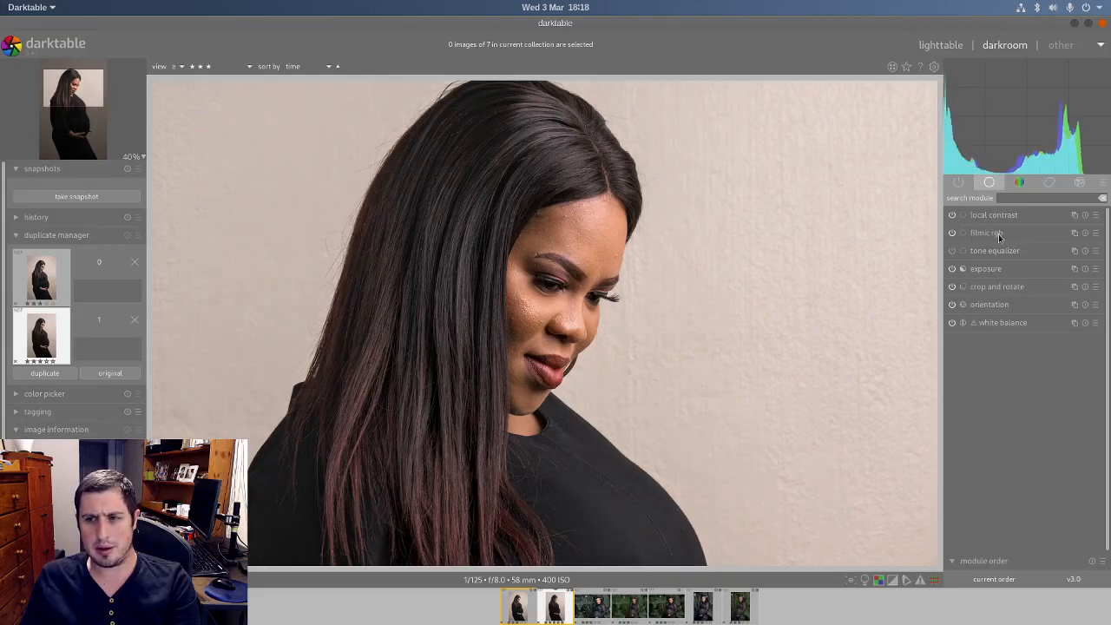
Step: Try a local contrast detail of 277% on the face, then reset the module and compare its effect off and on
scroll(548, 277, up, 3)
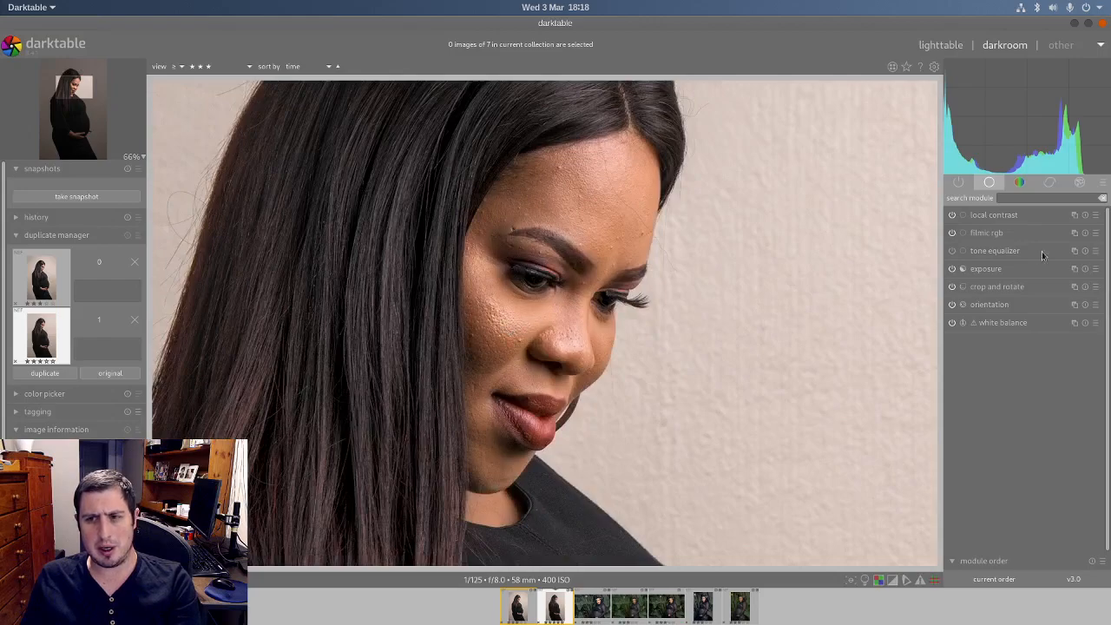
click(1007, 215)
drag(981, 253, 1028, 253)
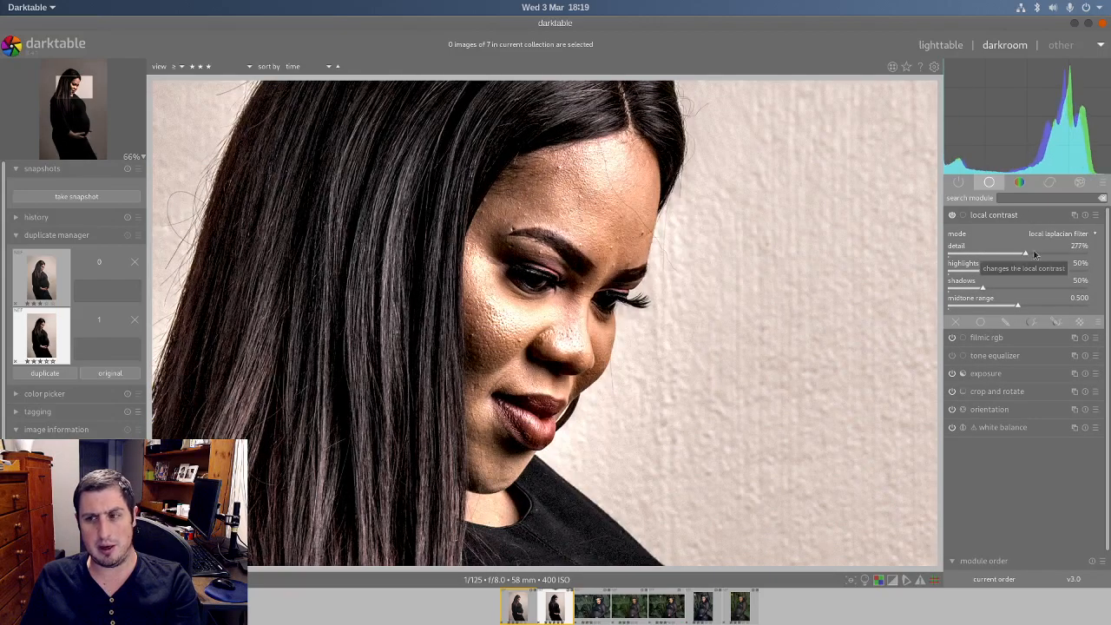
click(1084, 214)
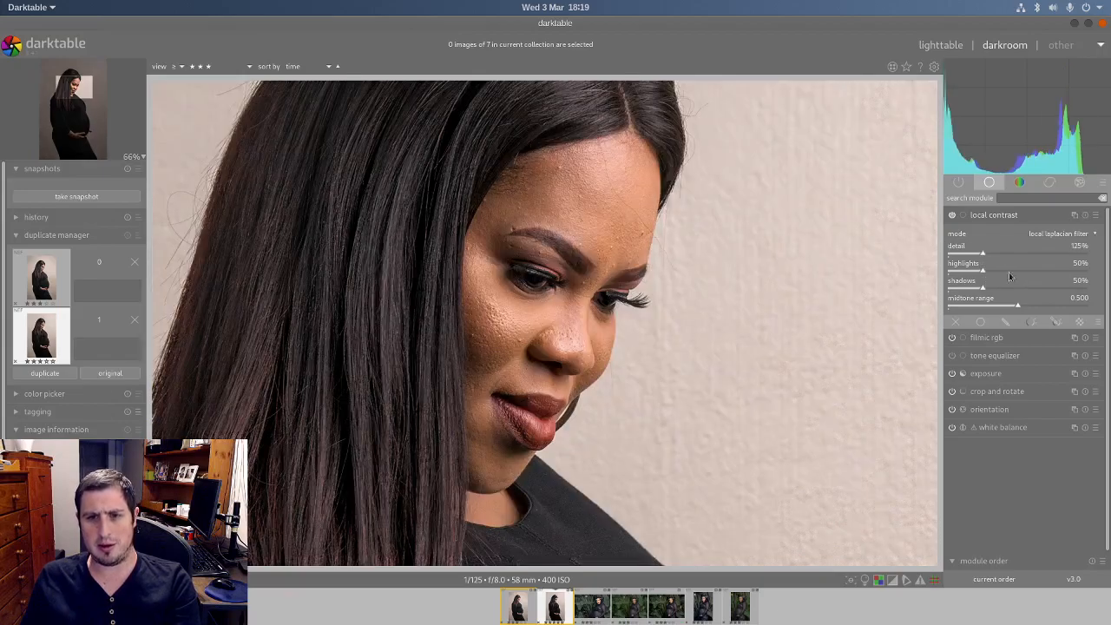
click(954, 216)
click(954, 217)
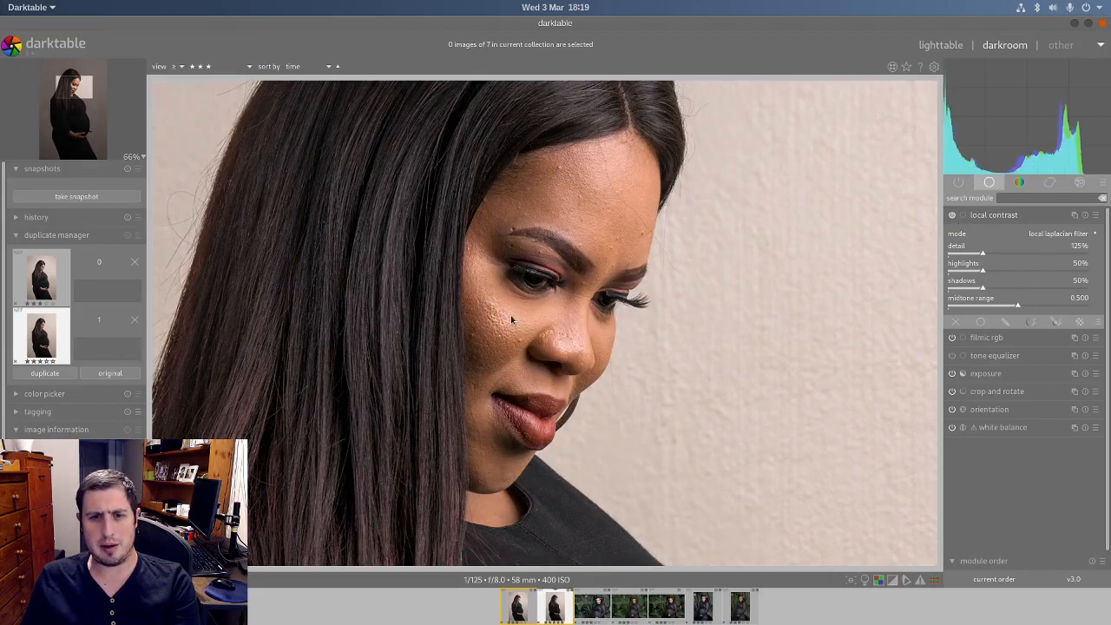
scroll(512, 319, down, 6)
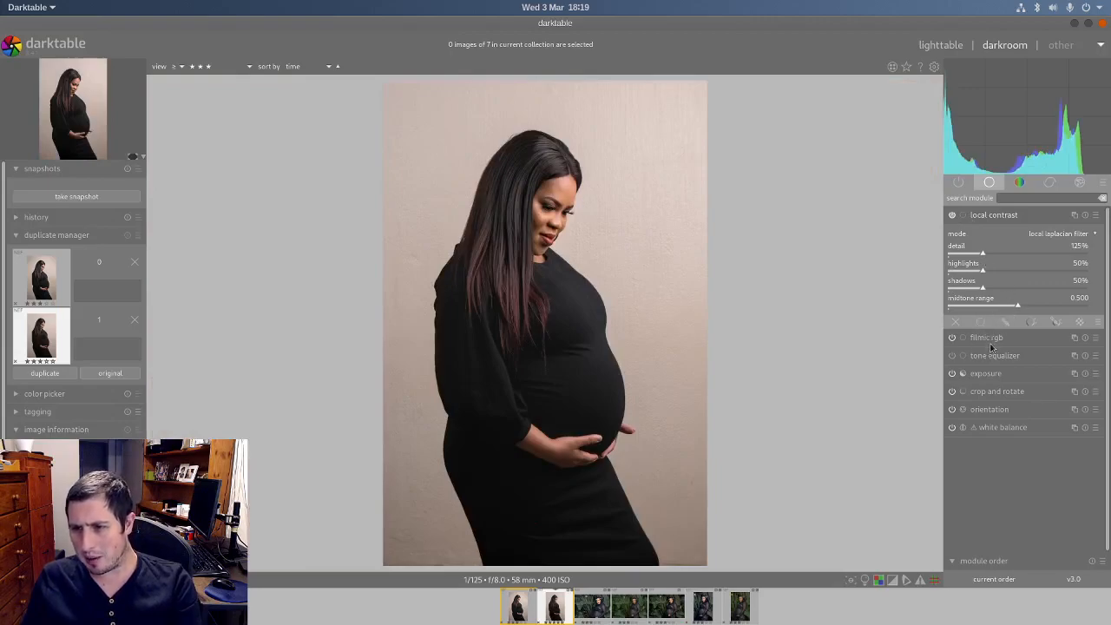
Step: Create a new instance of the exposure module for a vignette around the woman
click(994, 217)
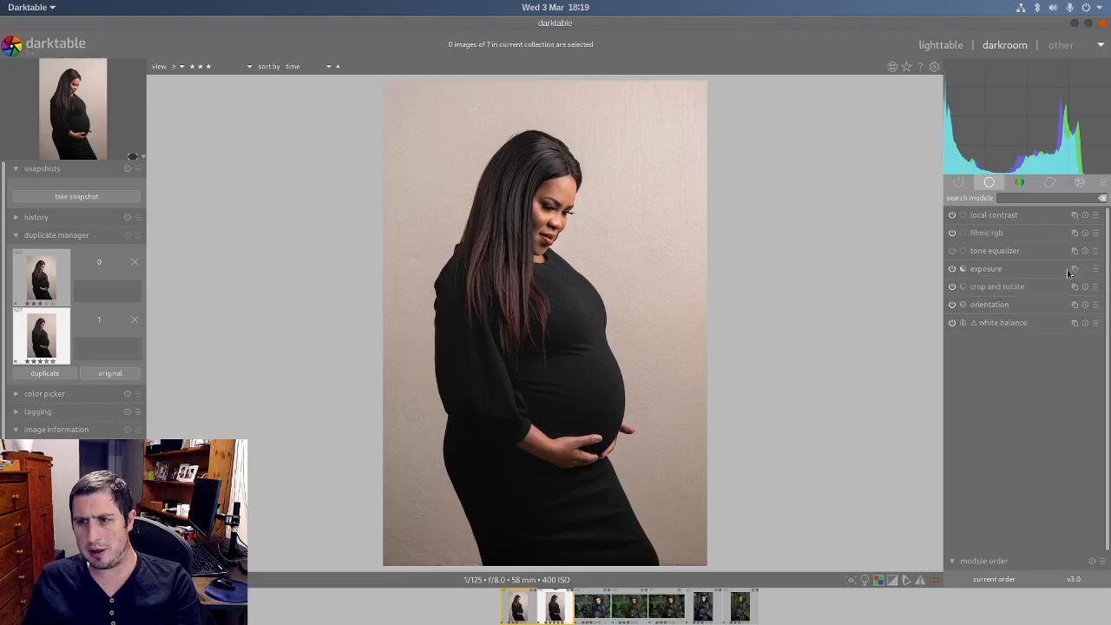
click(1021, 270)
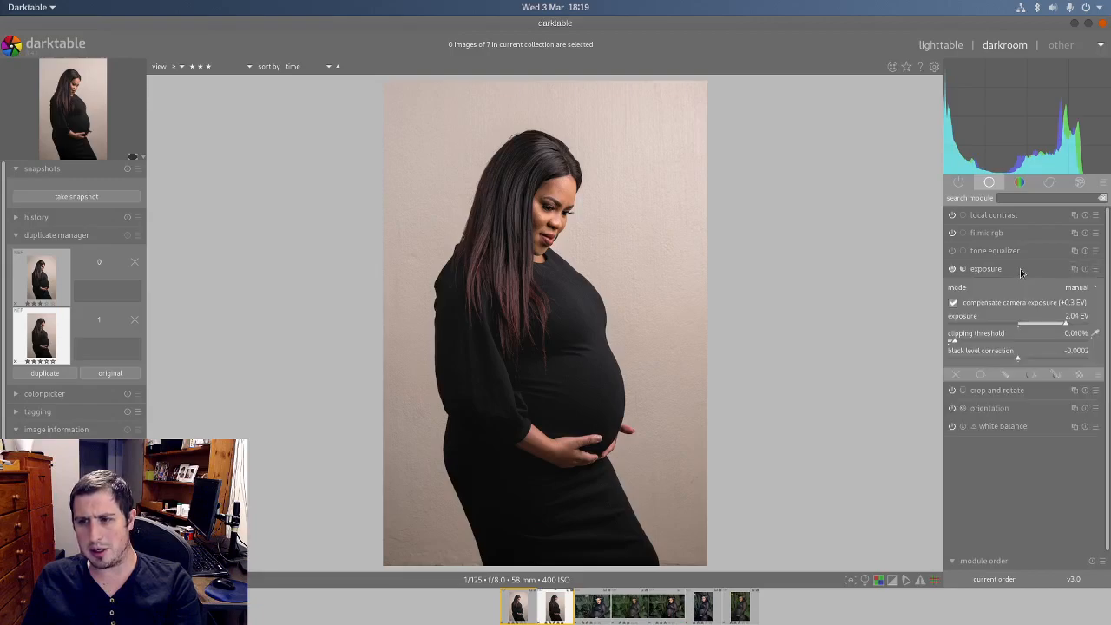
click(1075, 269)
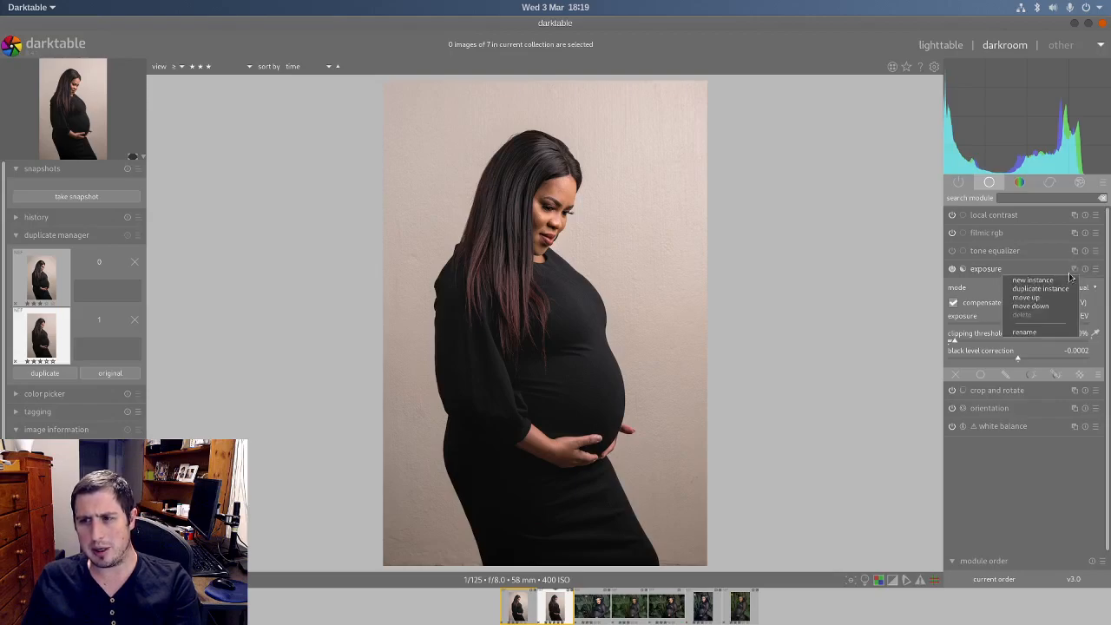
click(1042, 280)
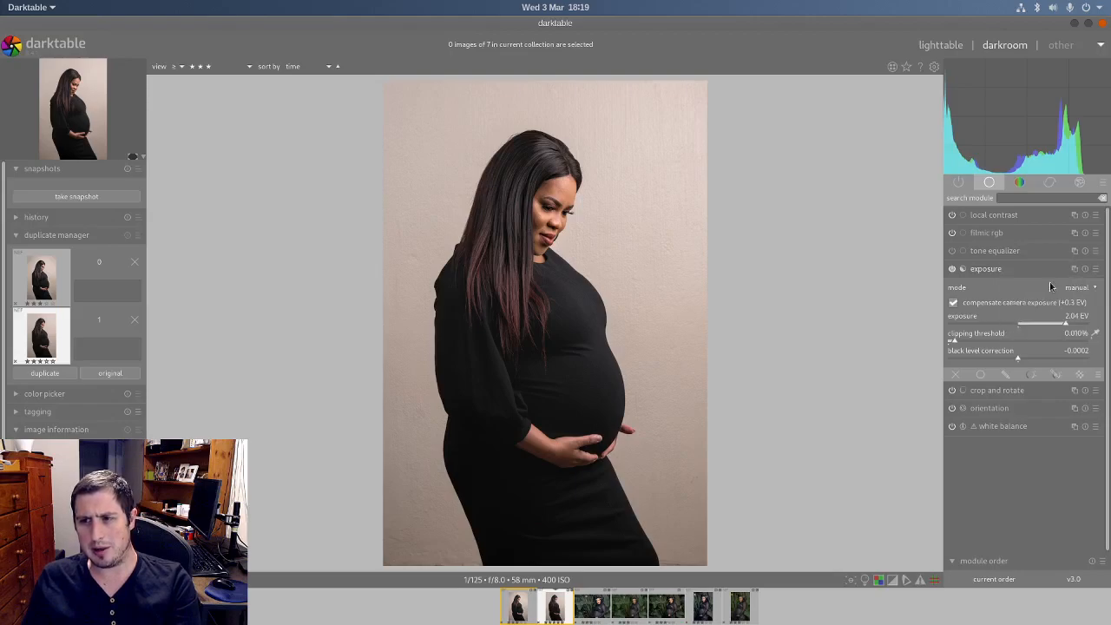
Step: Add a drawn ellipse mask to the new exposure instance, sized to surround the woman and centred on the image
click(1007, 375)
click(1066, 335)
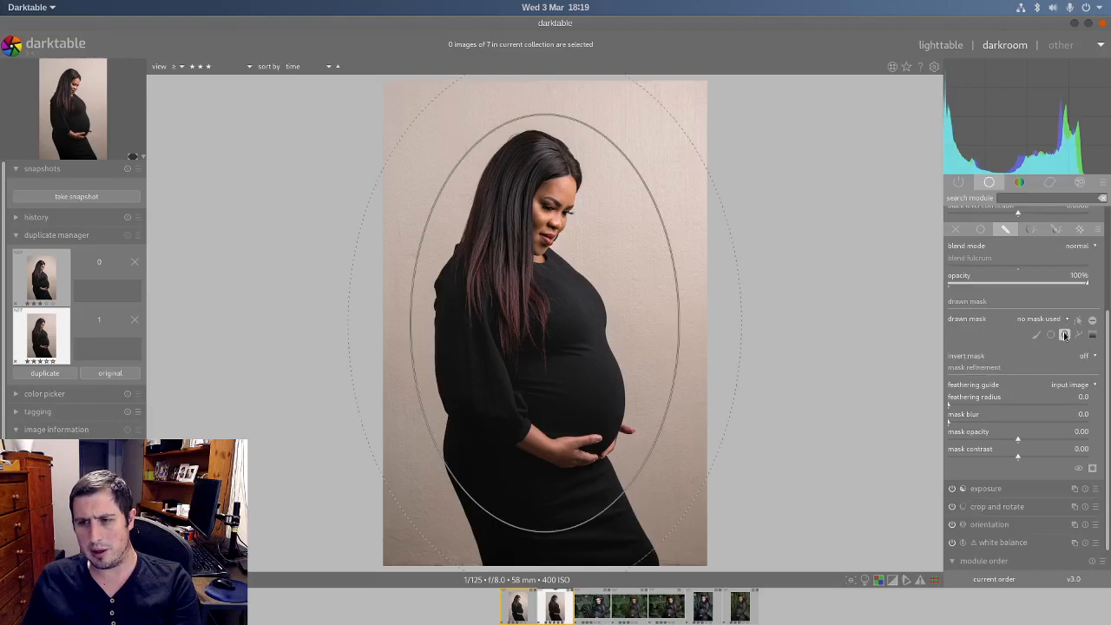
scroll(538, 315, up, 5)
scroll(538, 317, down, 3)
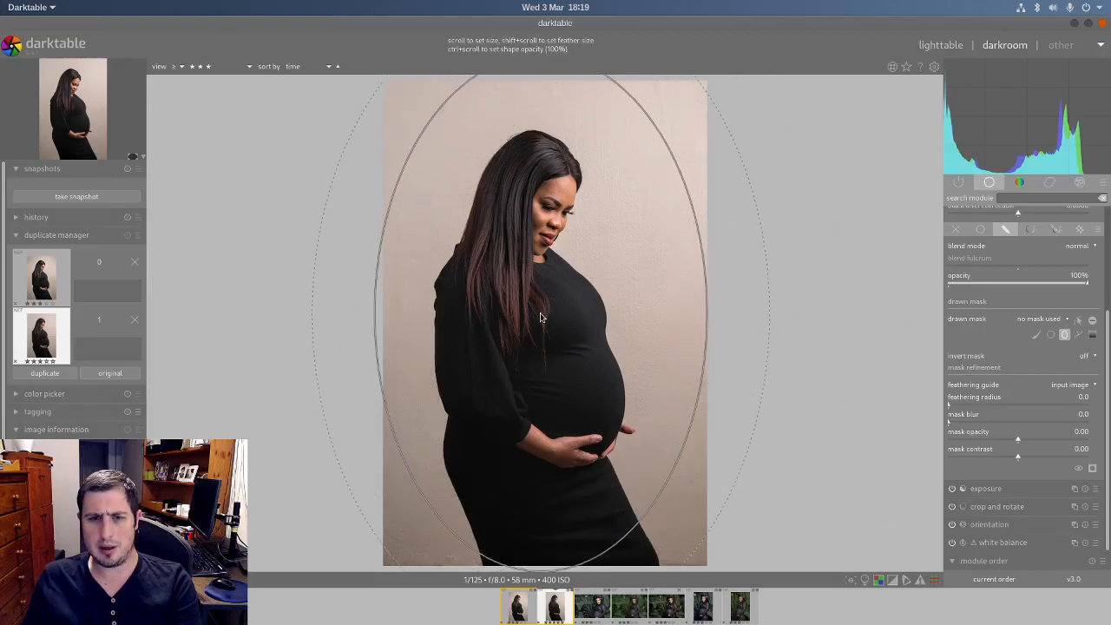
scroll(538, 325, up, 2)
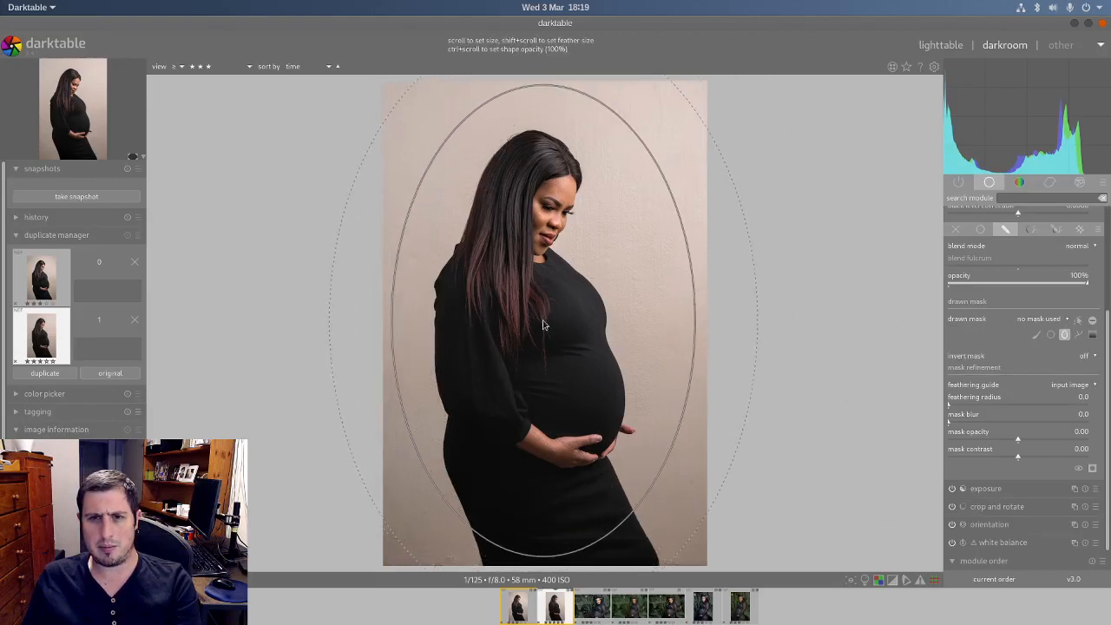
click(543, 326)
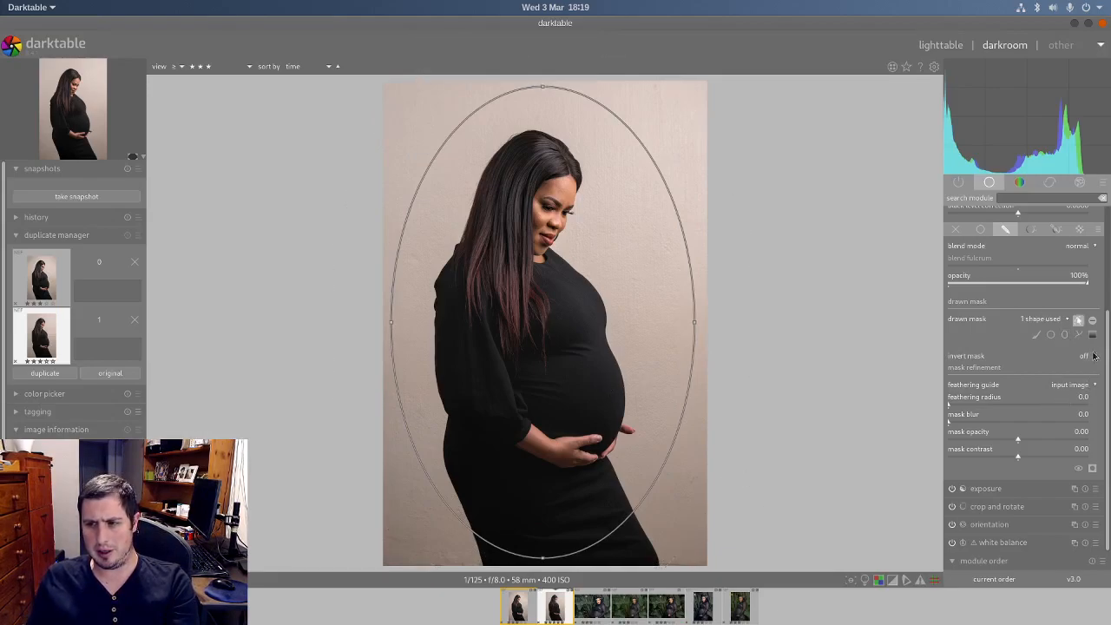
Step: Lower the second exposure instance to -1.21 EV and reverse the mask polarity to darken outside the ellipse
drag(1109, 343, 988, 293)
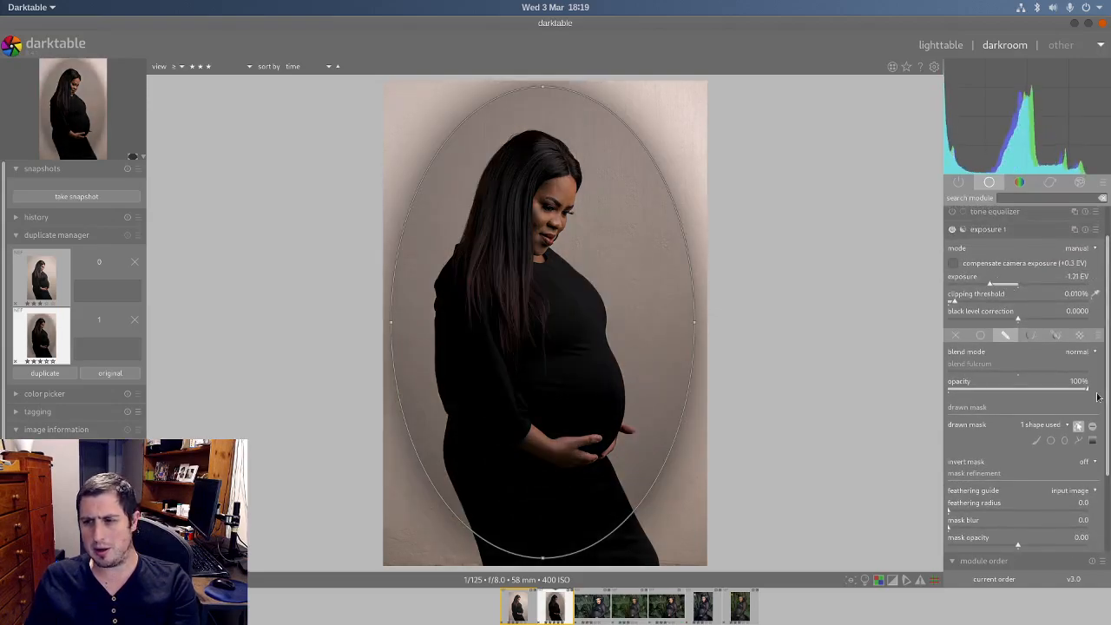
click(1093, 426)
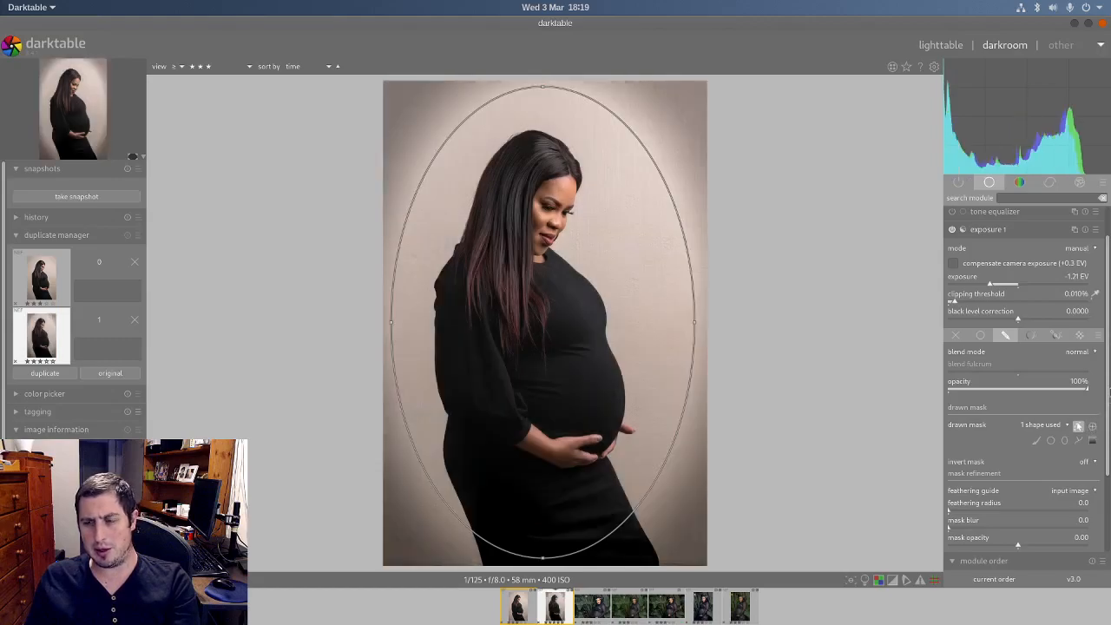
Step: Move the ellipse slightly upward and soften its mask with a mask blur of 100 and a feathering radius of 250
scroll(1100, 445, down, 3)
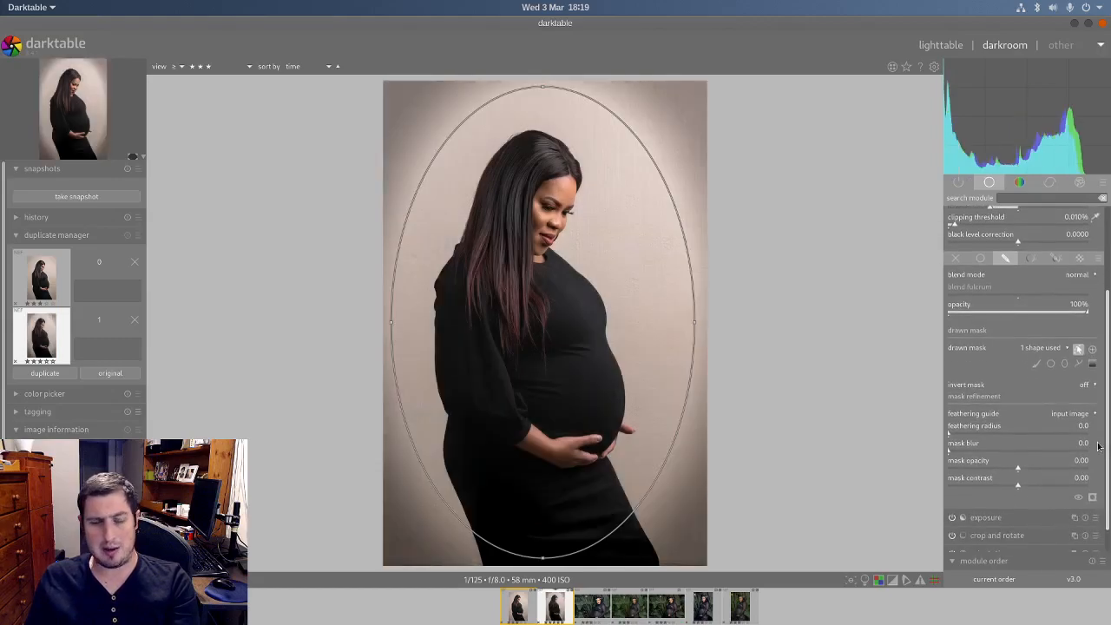
drag(543, 362, 527, 343)
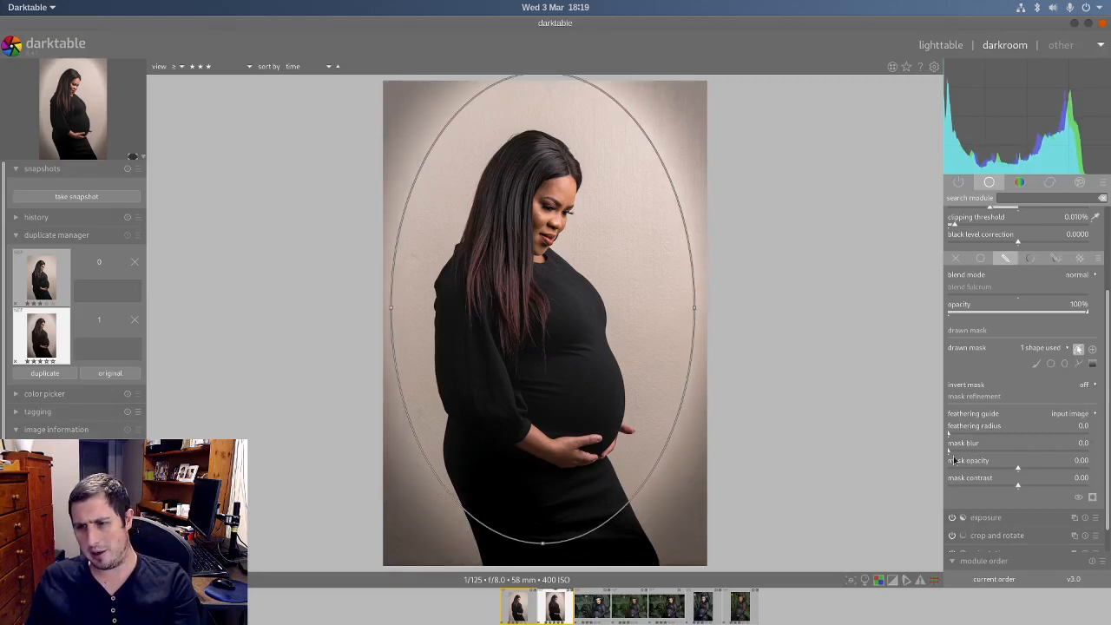
drag(952, 454, 1110, 421)
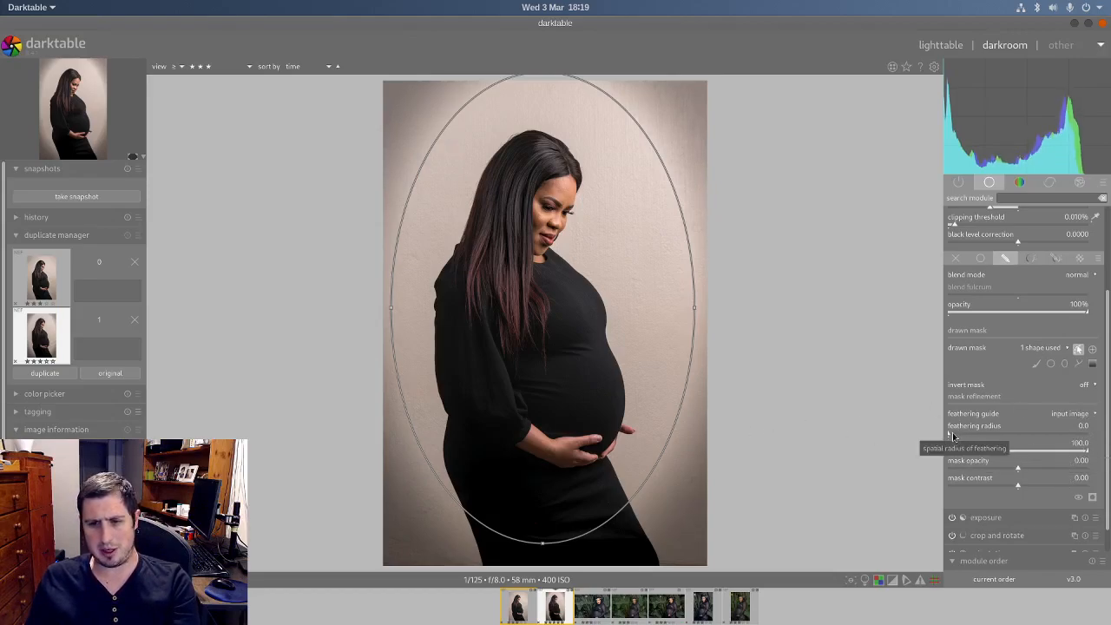
drag(954, 436, 1109, 438)
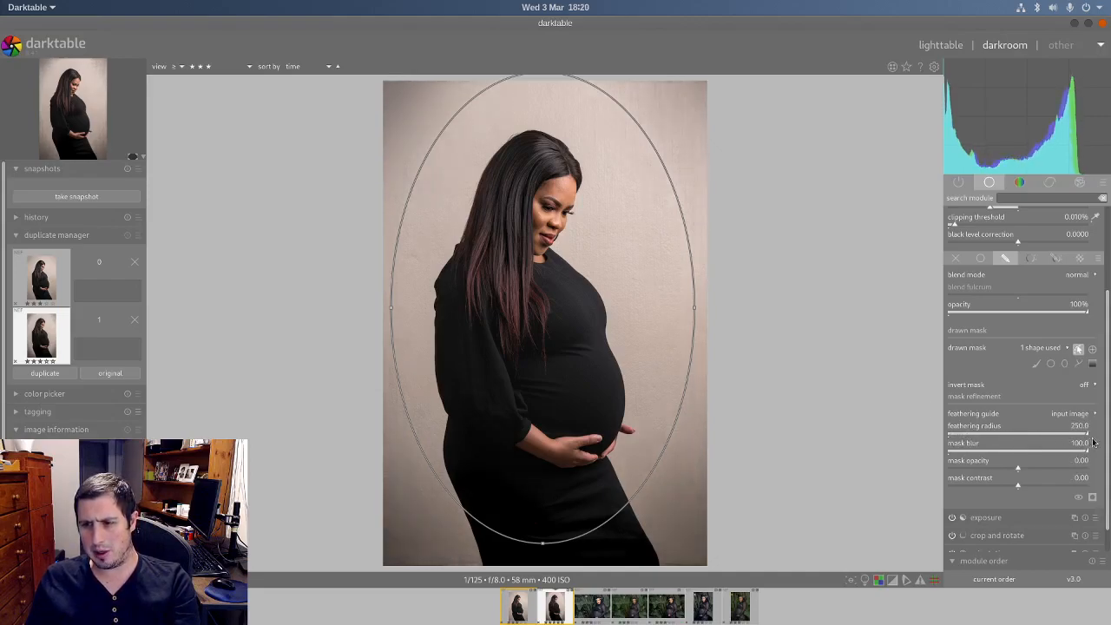
Step: Set the vignette exposure to -0.83 EV, then reposition the ellipse and enlarge it to about the photo's full height and width
scroll(1011, 352, up, 3)
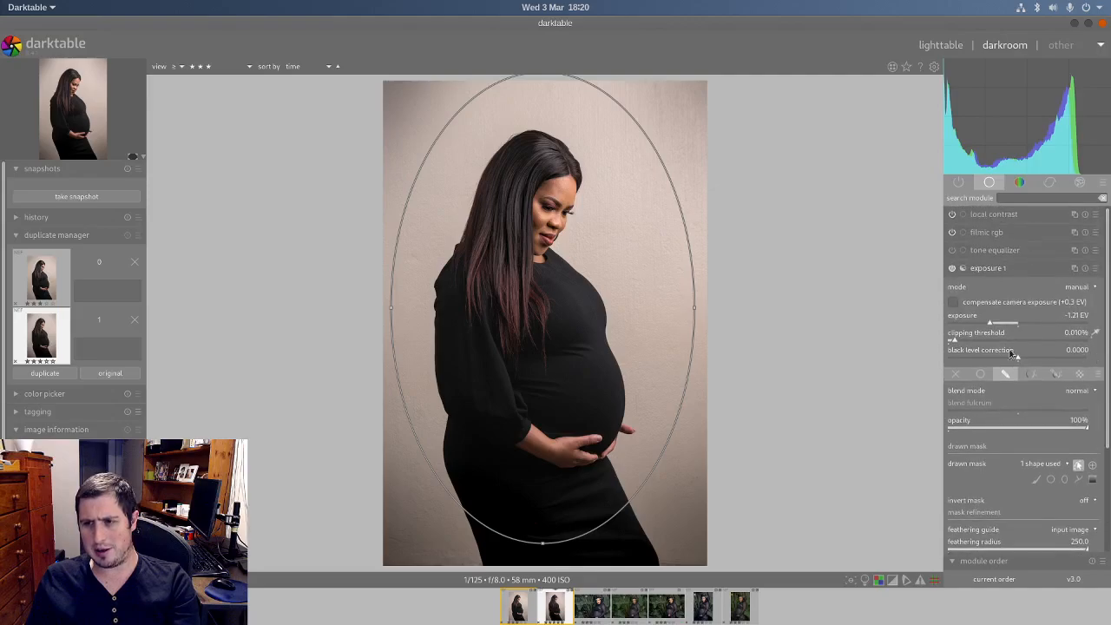
drag(995, 325, 999, 324)
mouse_move(562, 360)
mouse_down()
mouse_move(546, 368)
mouse_move(568, 373)
mouse_move(557, 375)
mouse_move(570, 323)
mouse_move(558, 367)
mouse_up()
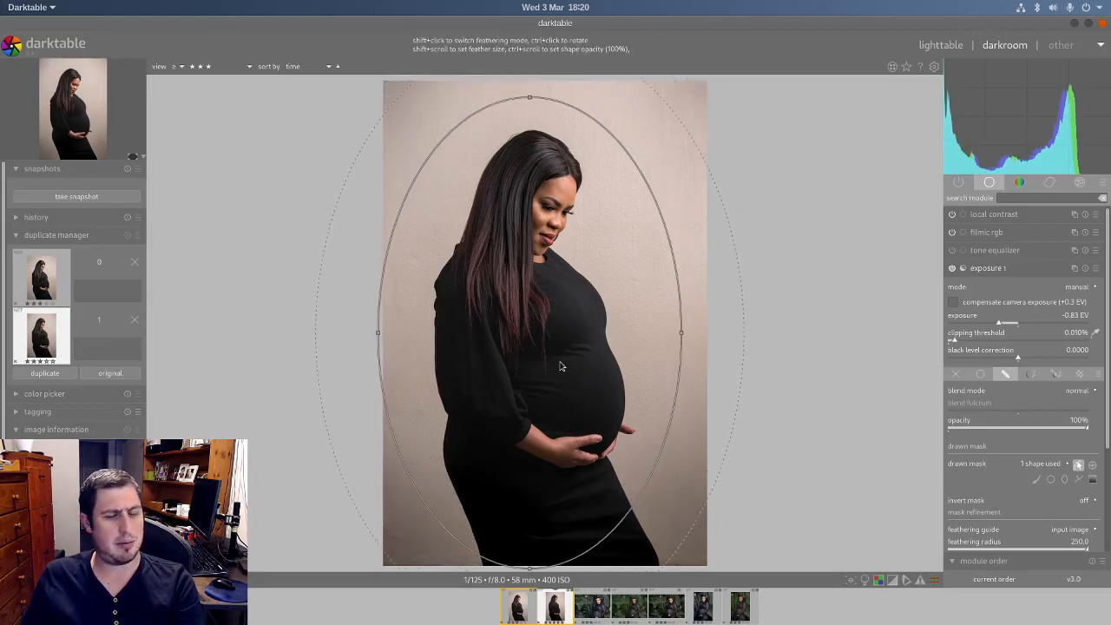
drag(531, 103, 526, 78)
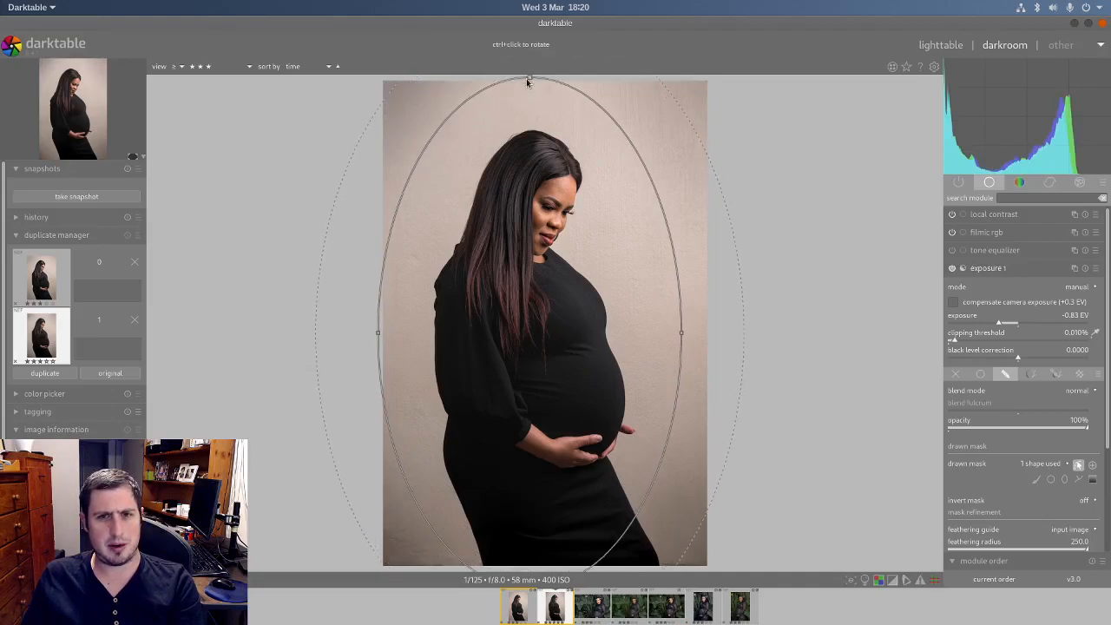
drag(681, 332, 714, 330)
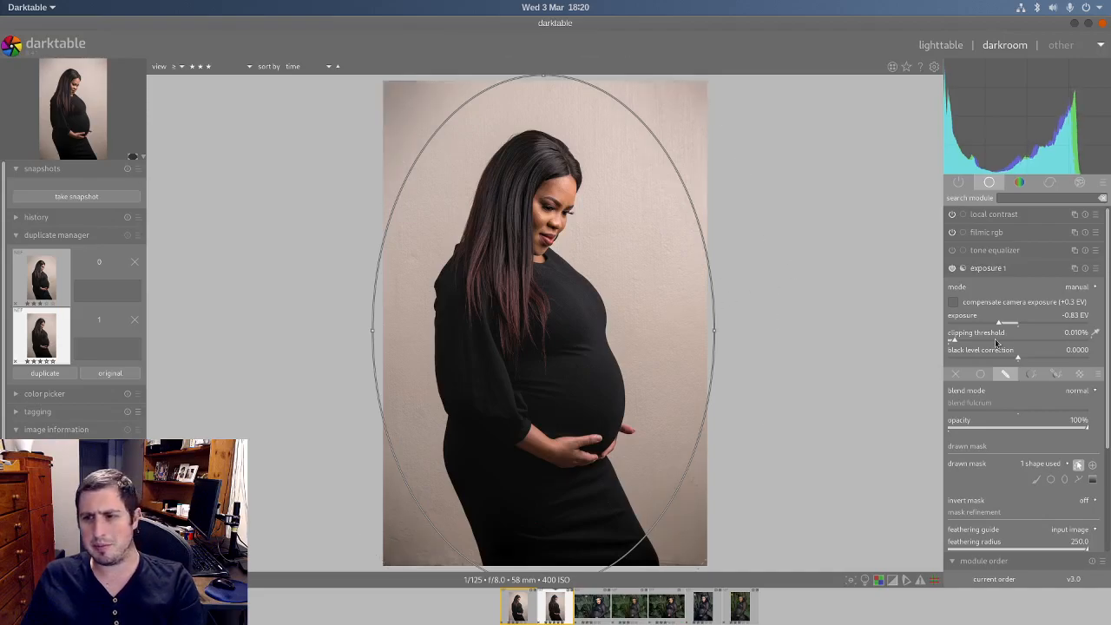
Step: Set the vignette's mask opacity to -0.20 and shift the ellipse slightly to the left over the woman
scroll(1103, 395, down, 3)
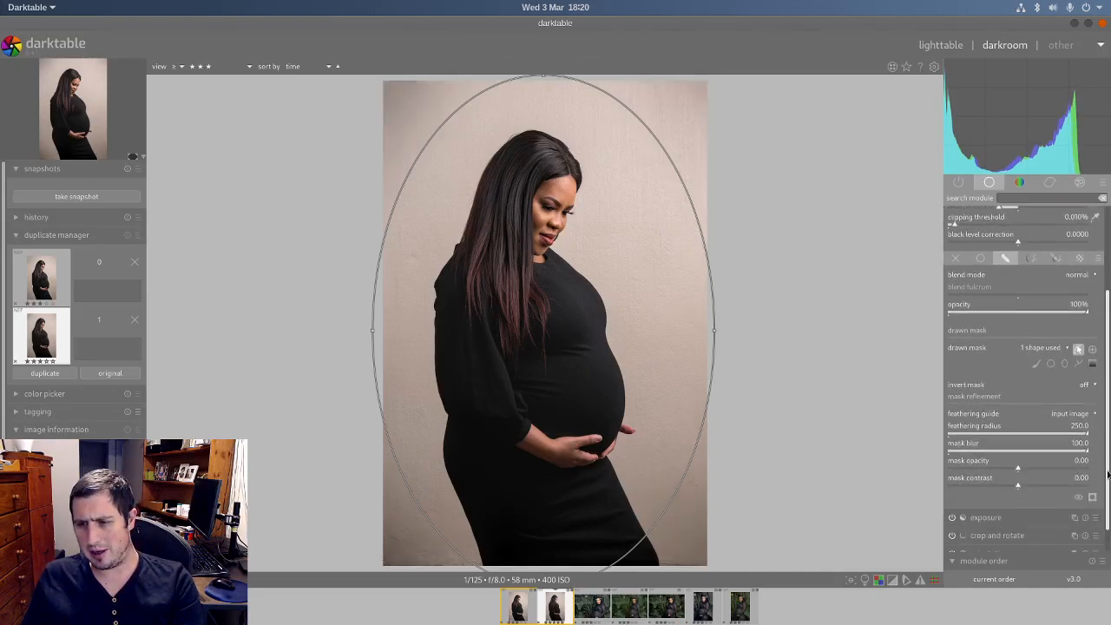
click(1005, 468)
drag(1004, 471, 1004, 472)
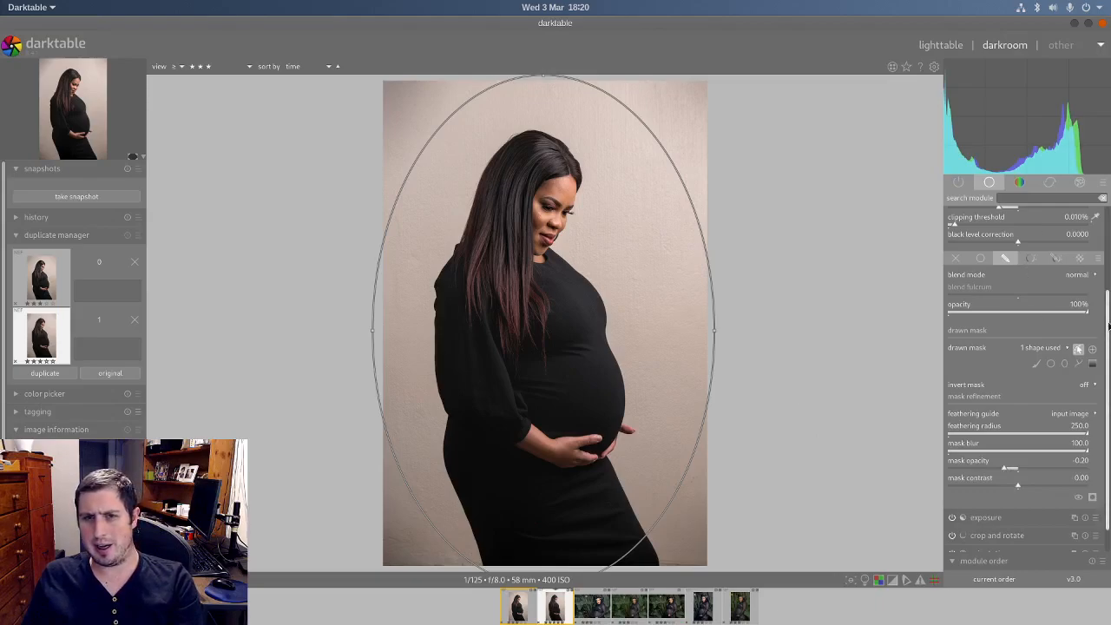
scroll(1108, 322, up, 1)
drag(577, 307, 559, 307)
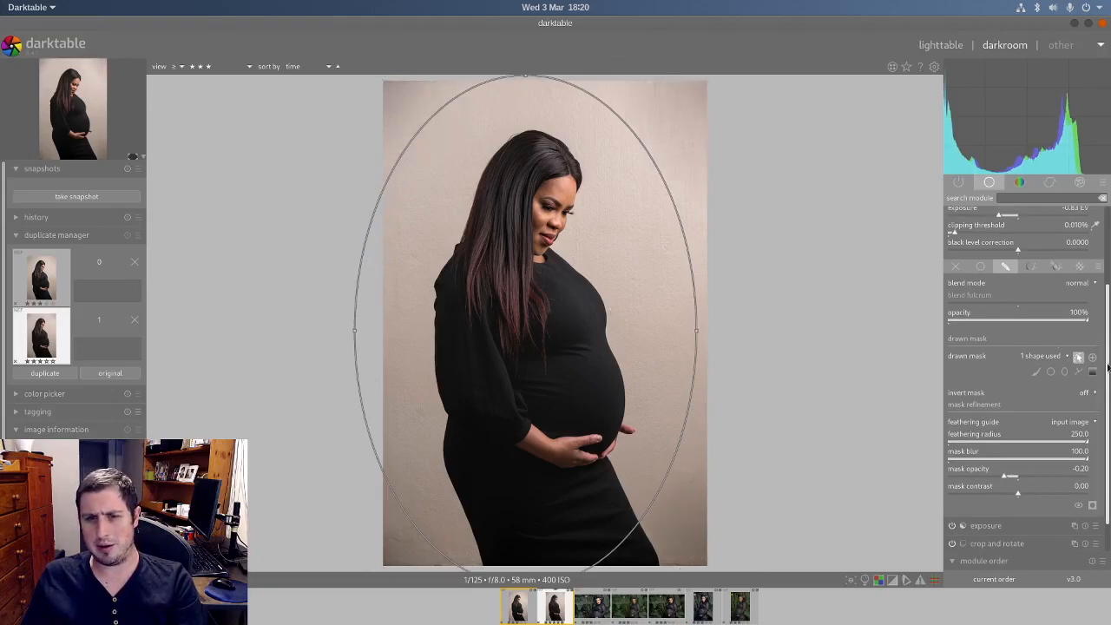
Step: Nudge the vignette's ellipse mask slightly up and to the left over the woman, then collapse the second exposure instance
scroll(1109, 366, up, 3)
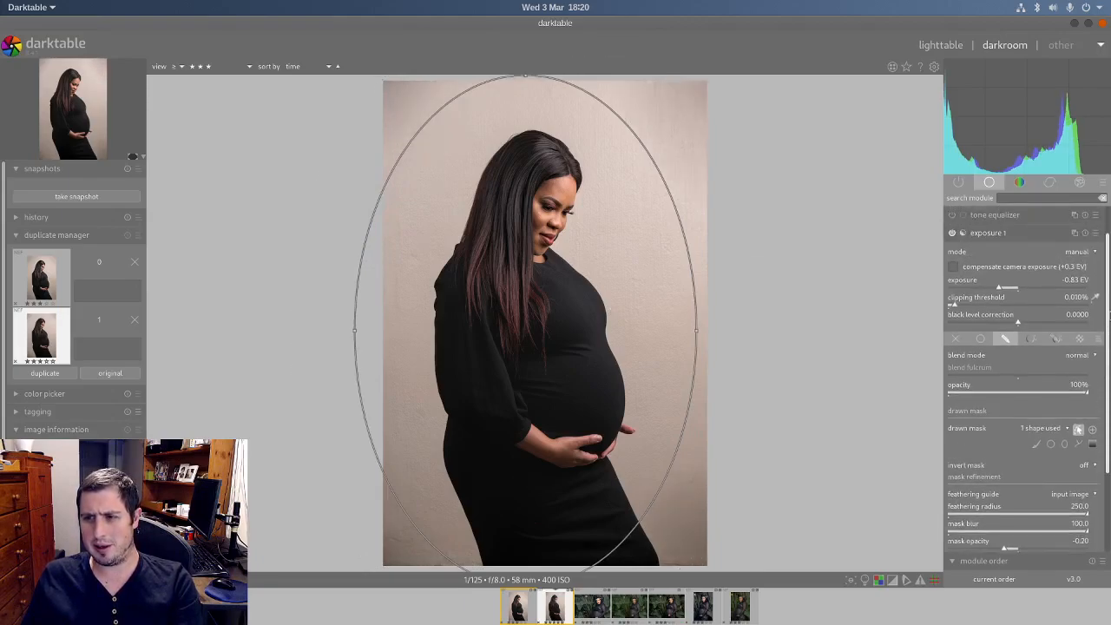
mouse_move(491, 440)
mouse_down()
mouse_move(489, 467)
mouse_move(499, 458)
mouse_up()
drag(562, 419, 552, 390)
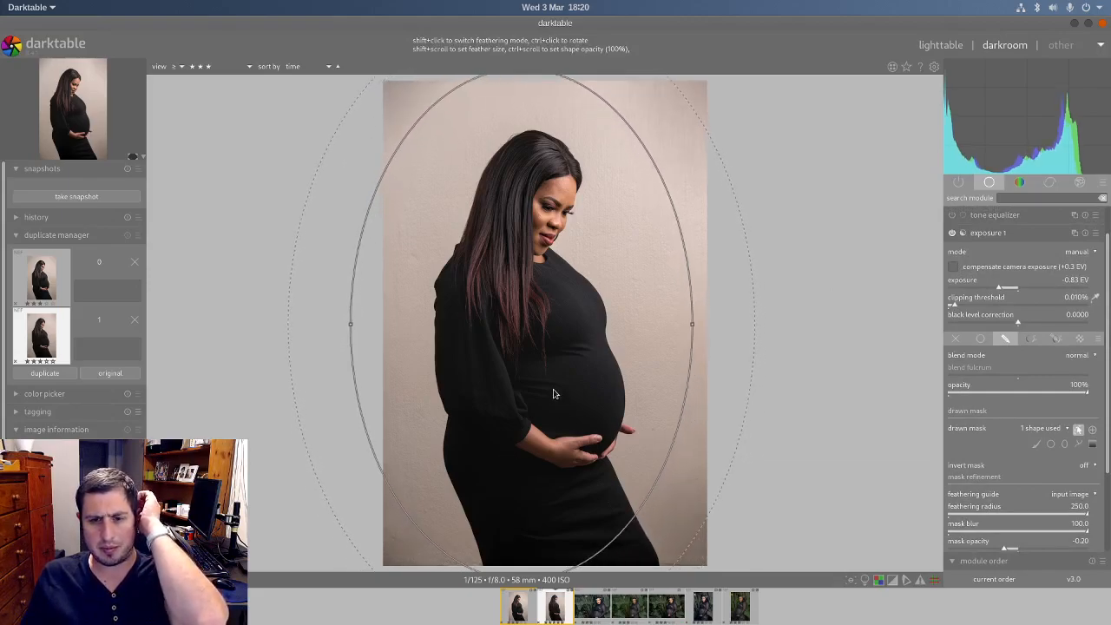
click(998, 236)
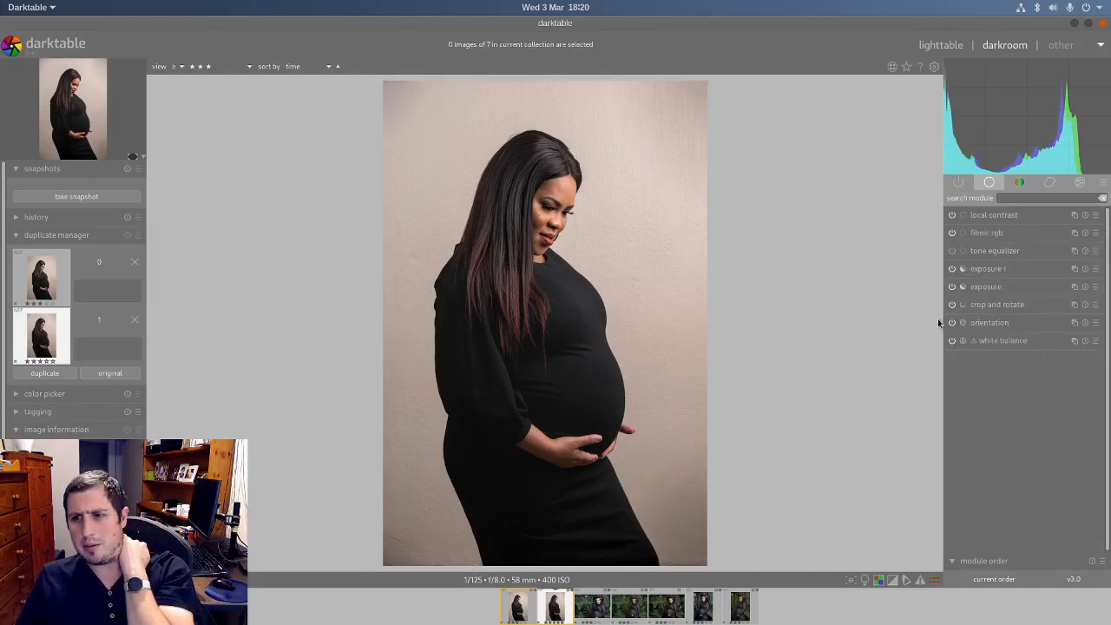
Step: Try a vignette exposure of -0.65 EV and switch the second exposure instance off and on to compare its effect
click(989, 268)
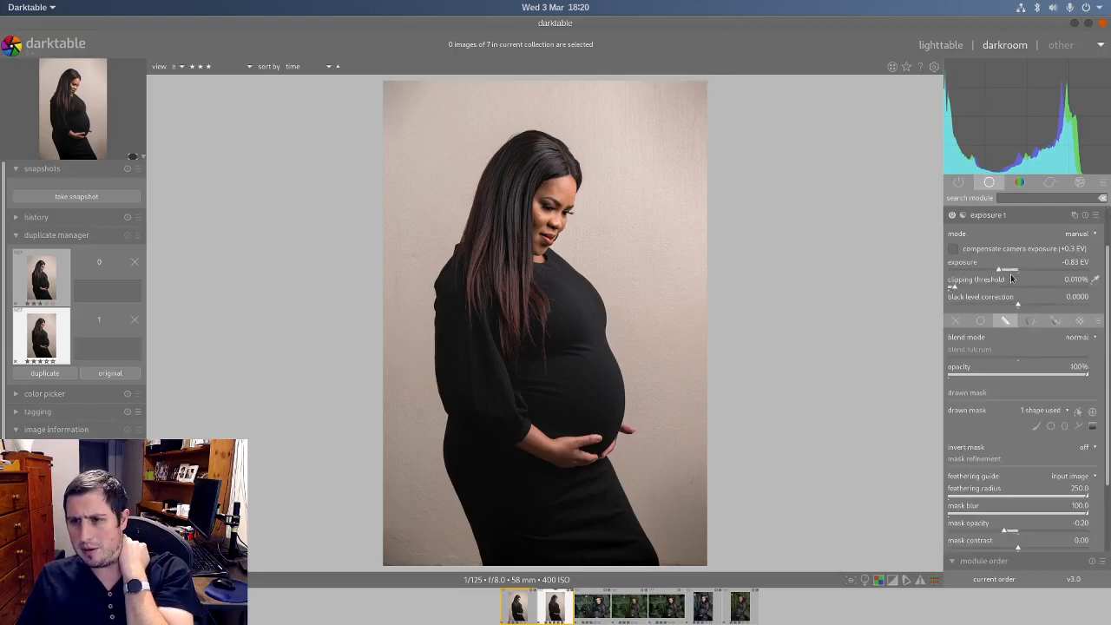
drag(995, 272, 1000, 276)
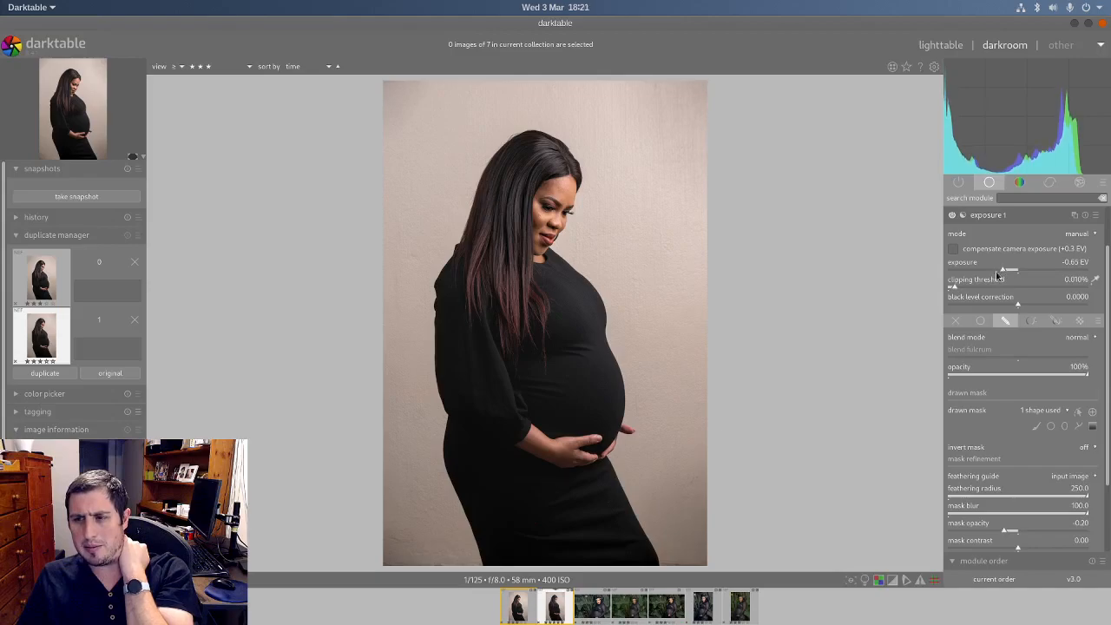
click(976, 219)
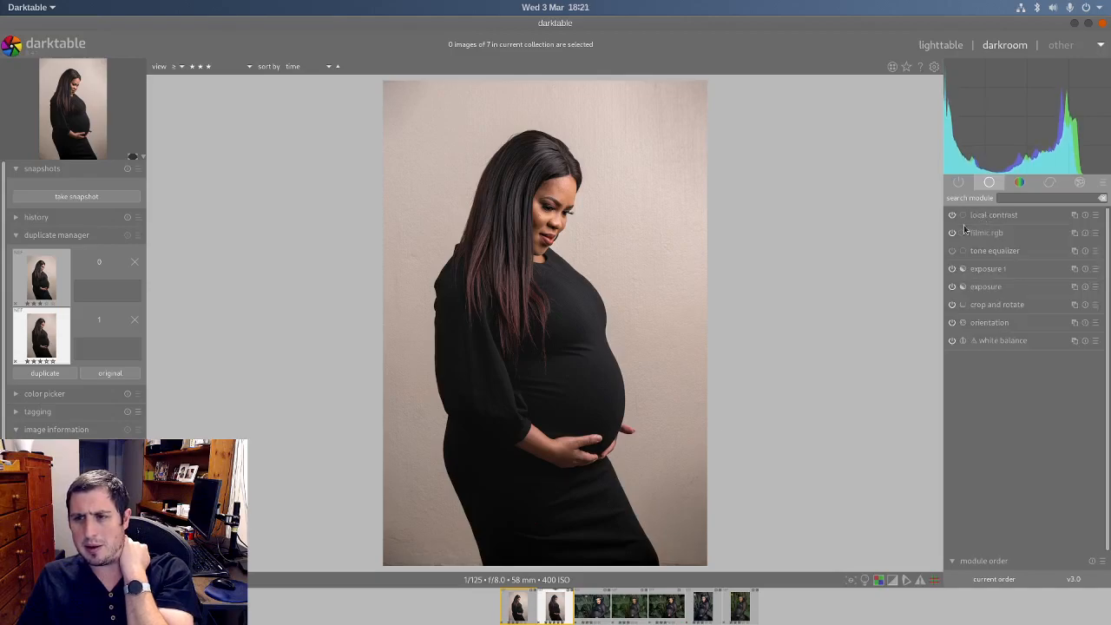
click(952, 270)
click(952, 270)
click(953, 270)
click(952, 270)
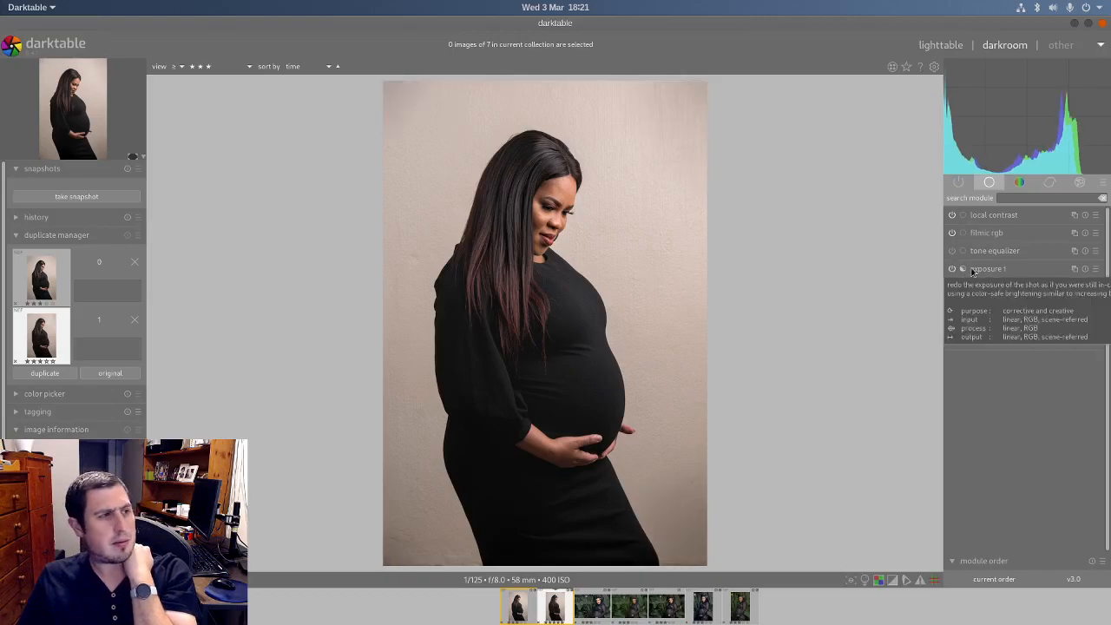
Step: Set the vignette exposure to -0.80 EV, review its mask settings and collapse the second exposure instance
click(1001, 271)
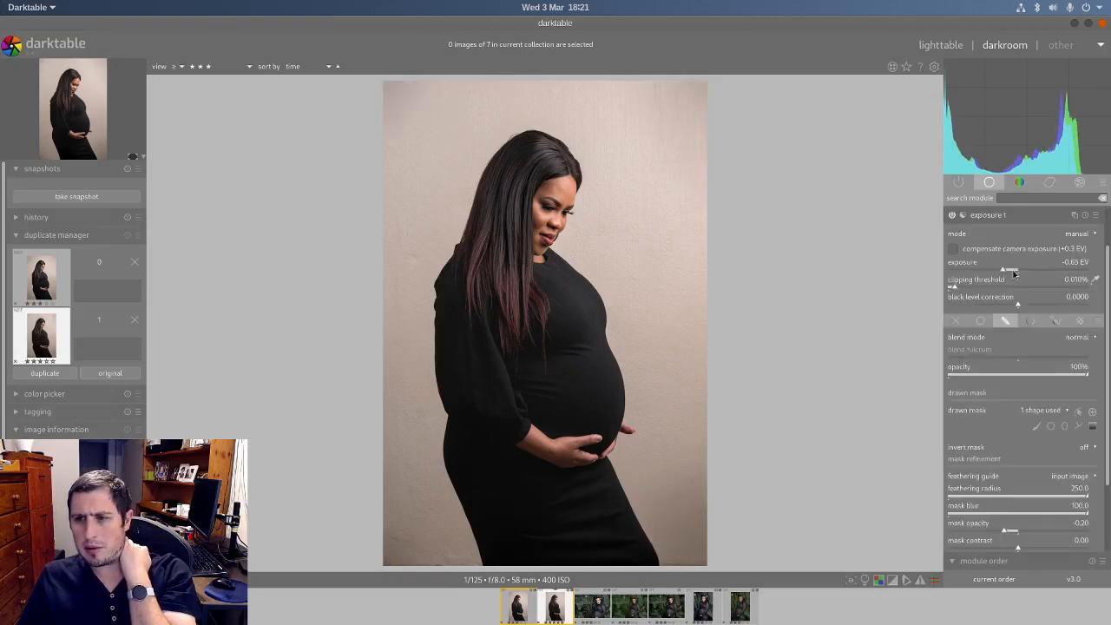
drag(1006, 276, 999, 274)
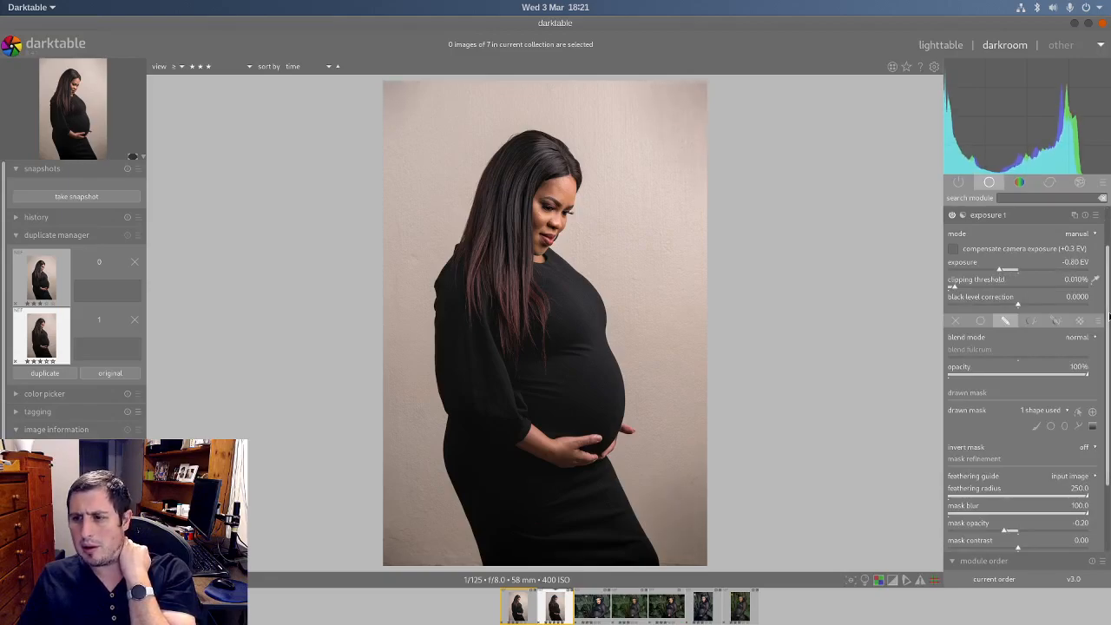
drag(1109, 317, 1108, 382)
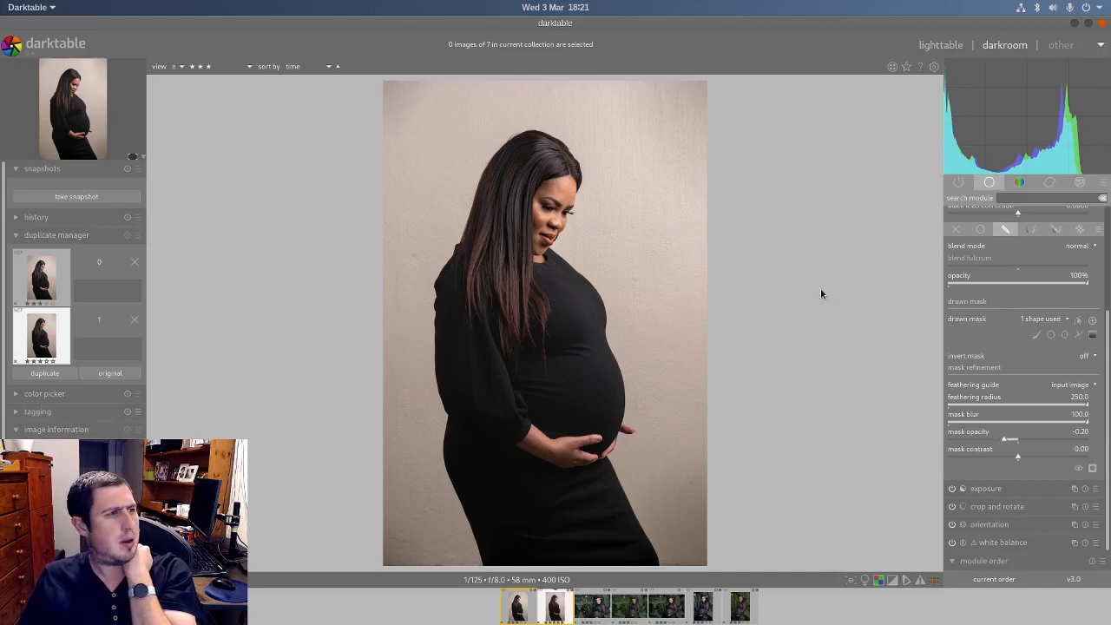
scroll(1108, 373, up, 5)
click(989, 271)
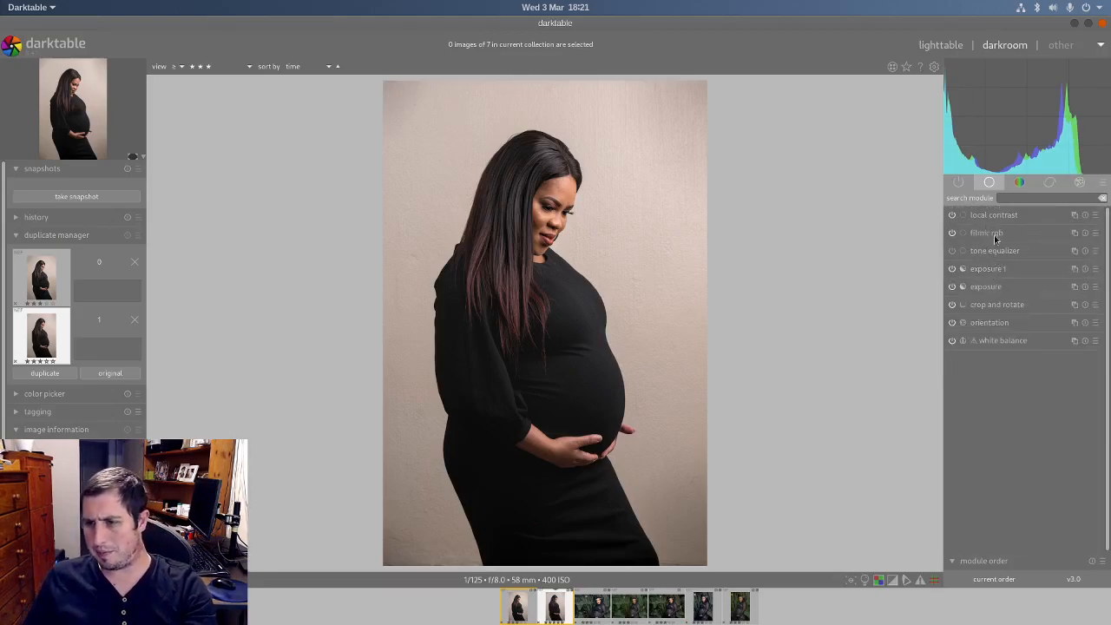
Step: Find the contrast equalizer and raise the fine-detail end of its luma curve while viewing the woman's face up close
click(1020, 182)
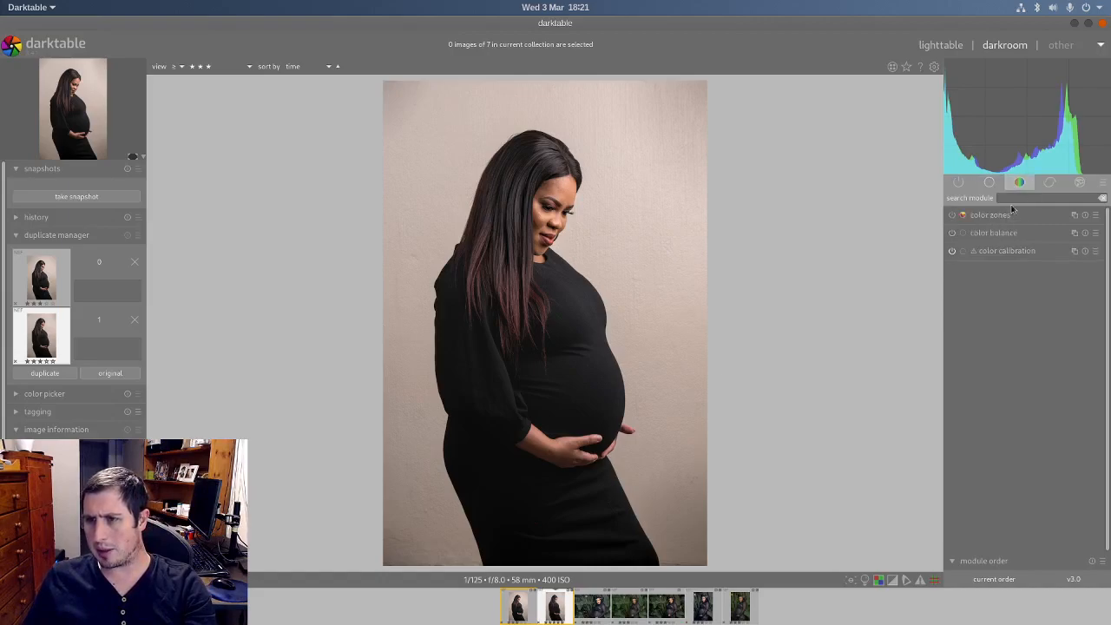
click(991, 183)
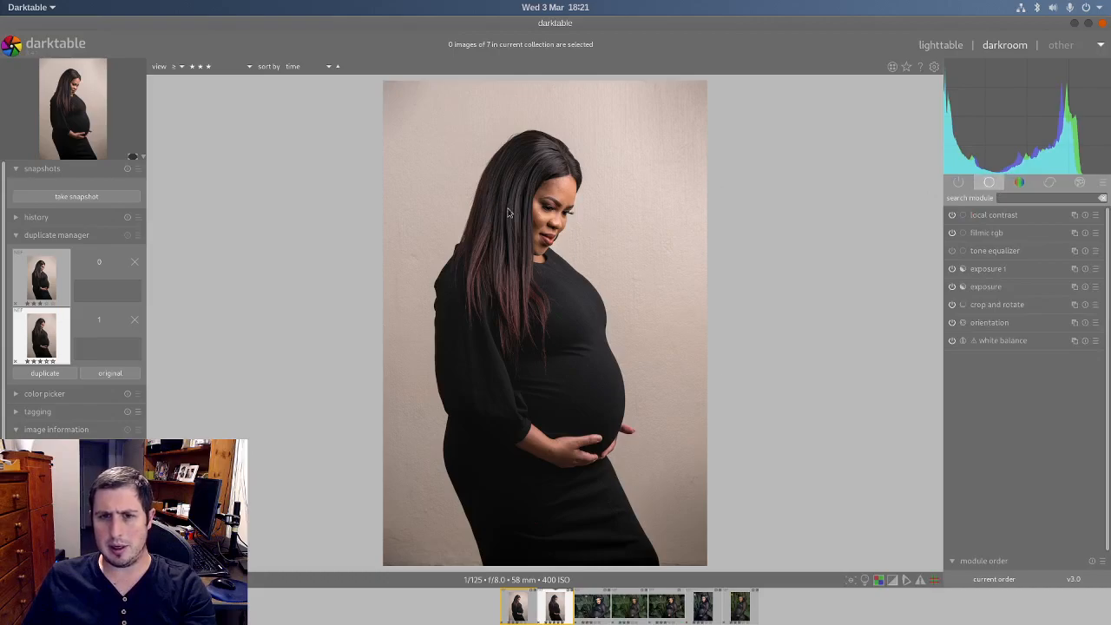
scroll(560, 191, up, 5)
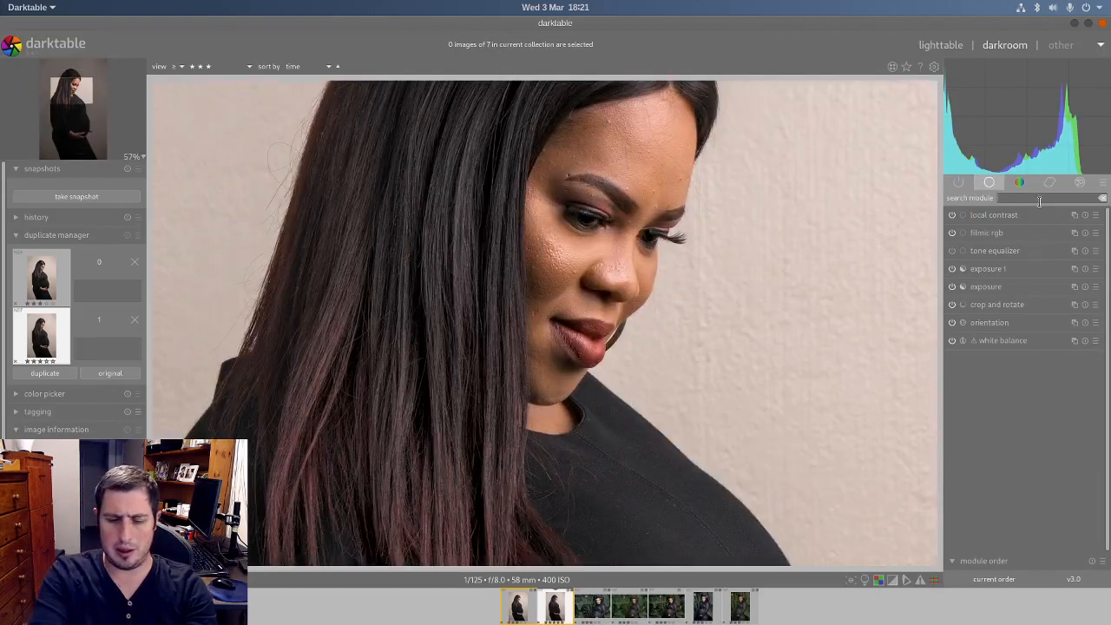
click(1039, 201)
text(cont)
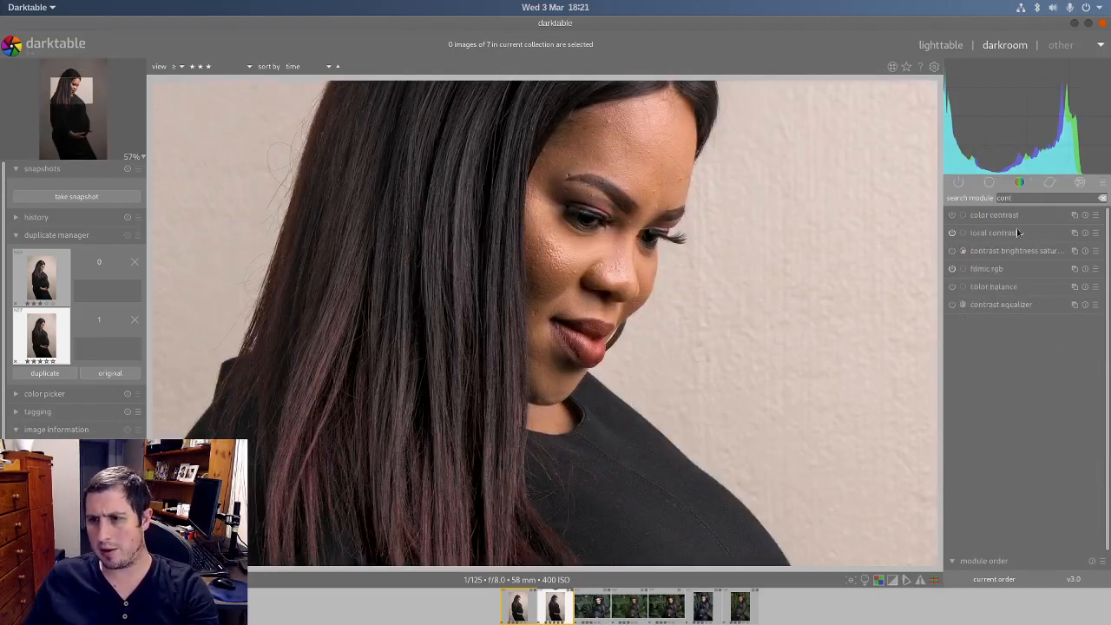
click(1014, 307)
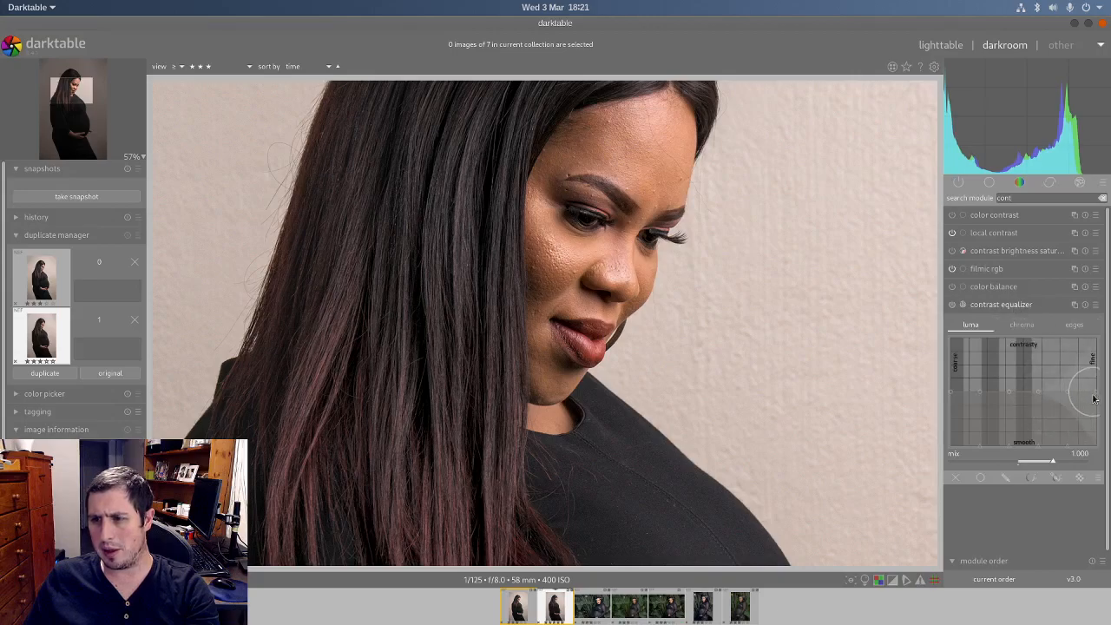
drag(1096, 397, 1095, 367)
drag(1067, 409, 1098, 362)
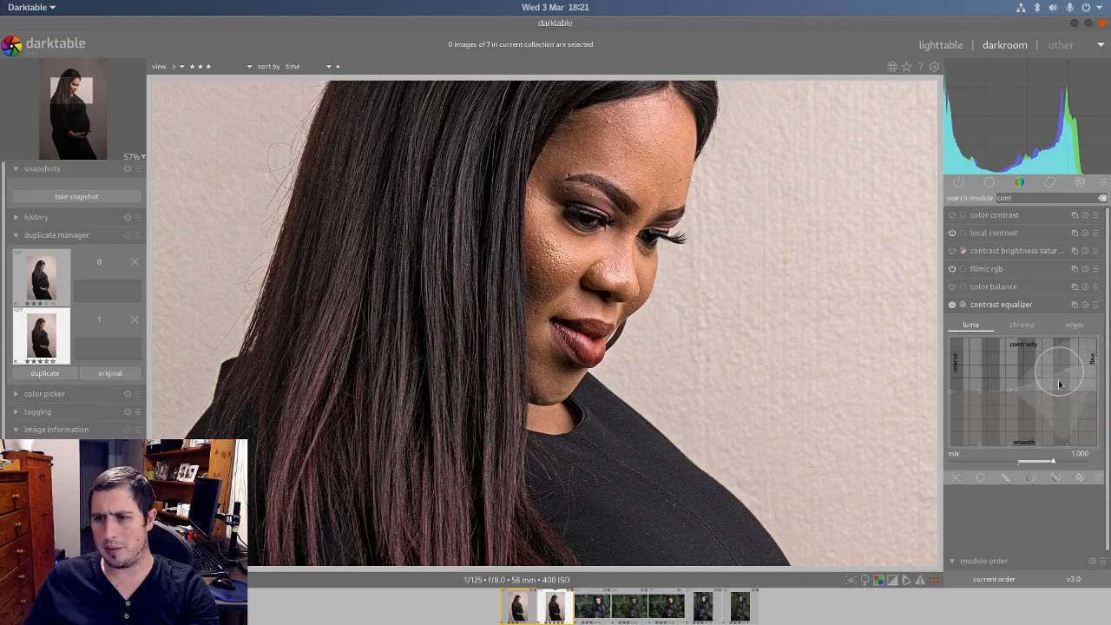
Step: Reduce the contrast equalizer's mix to 0.180, check the whole photo and collapse the module
drag(1050, 464, 1021, 461)
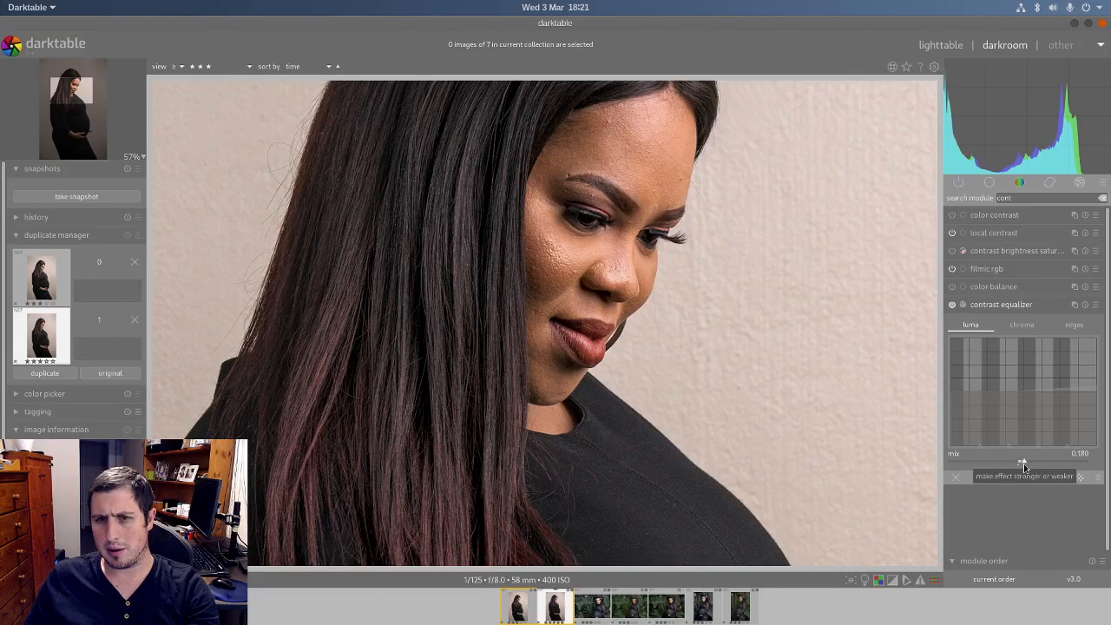
middle_click(592, 246)
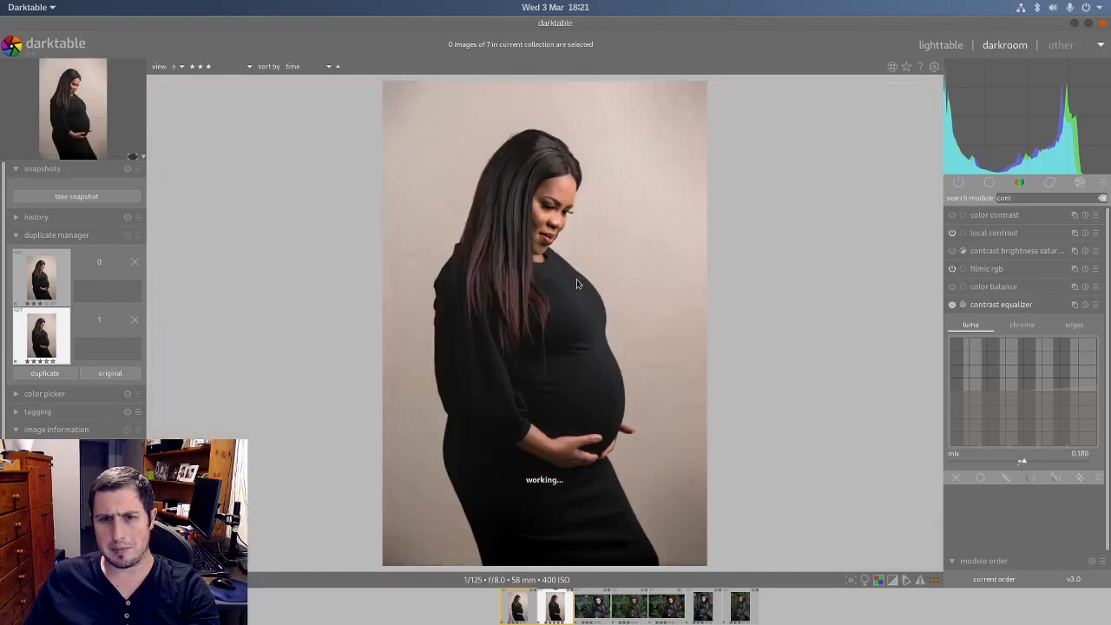
click(990, 309)
Step: In color balance, use HSL sliders to tint the shadows blue with hue 242.33° and saturation about 0.7 %
click(1018, 182)
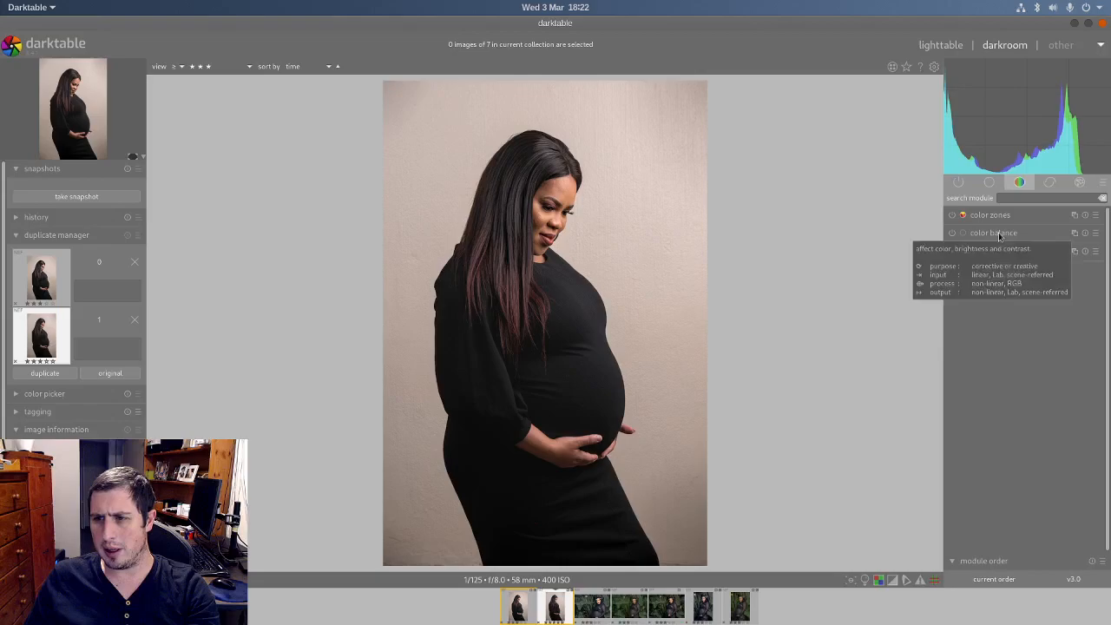
click(997, 233)
click(1090, 245)
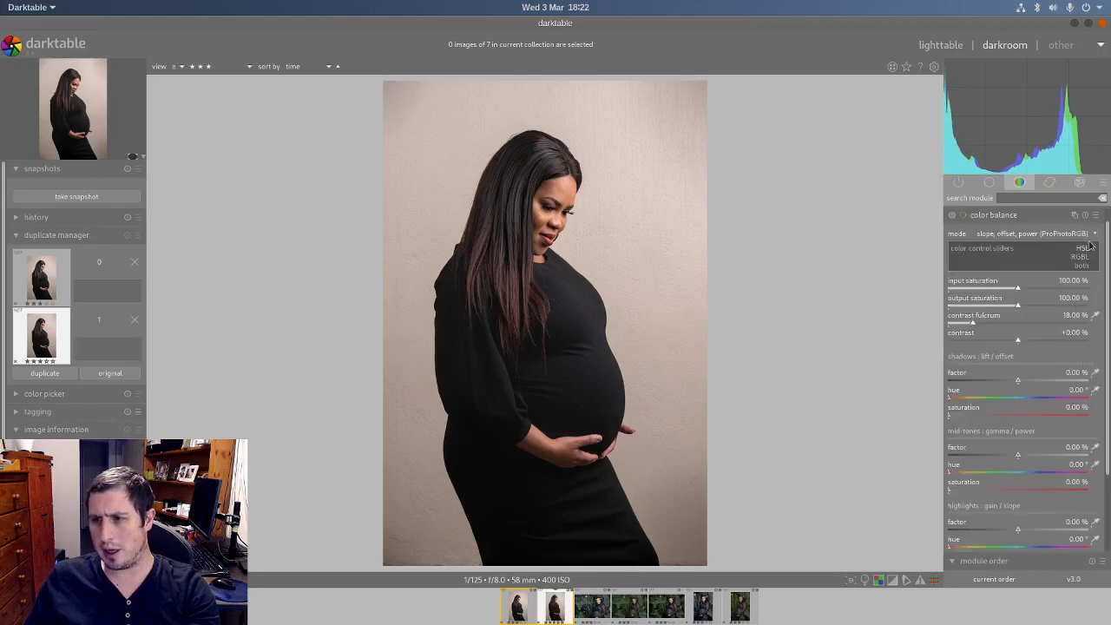
click(1088, 252)
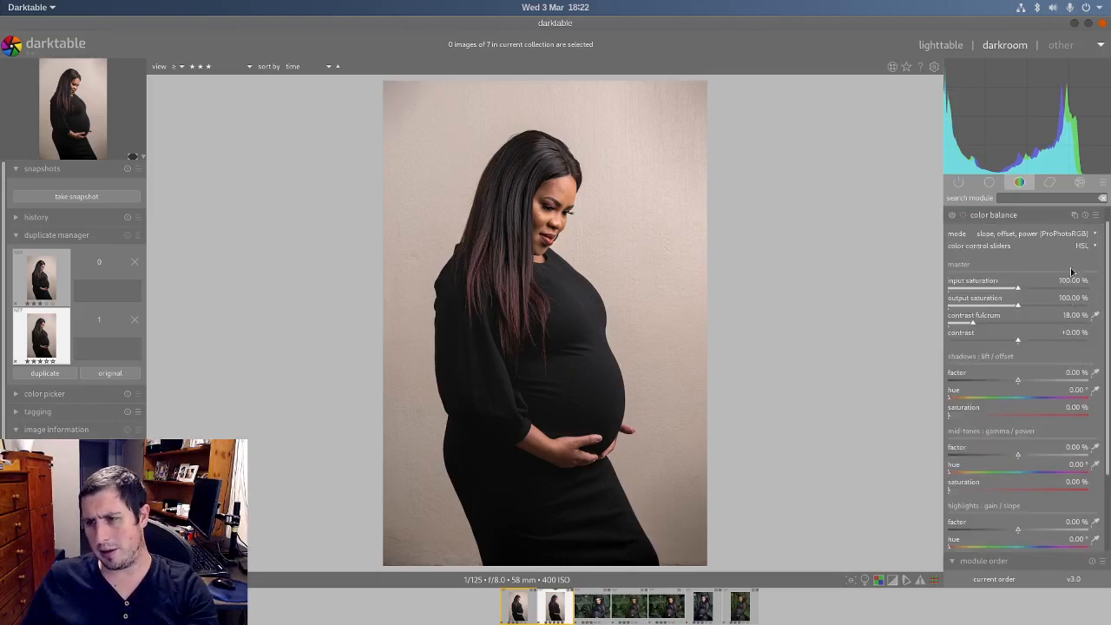
click(1042, 398)
click(963, 416)
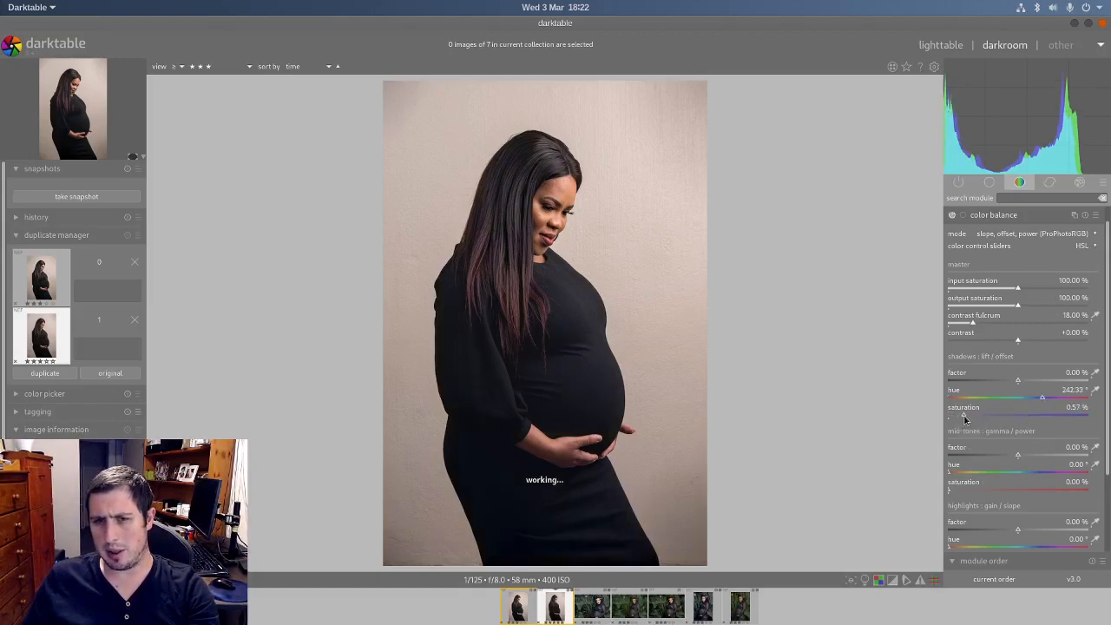
click(976, 418)
scroll(976, 419, down, 2)
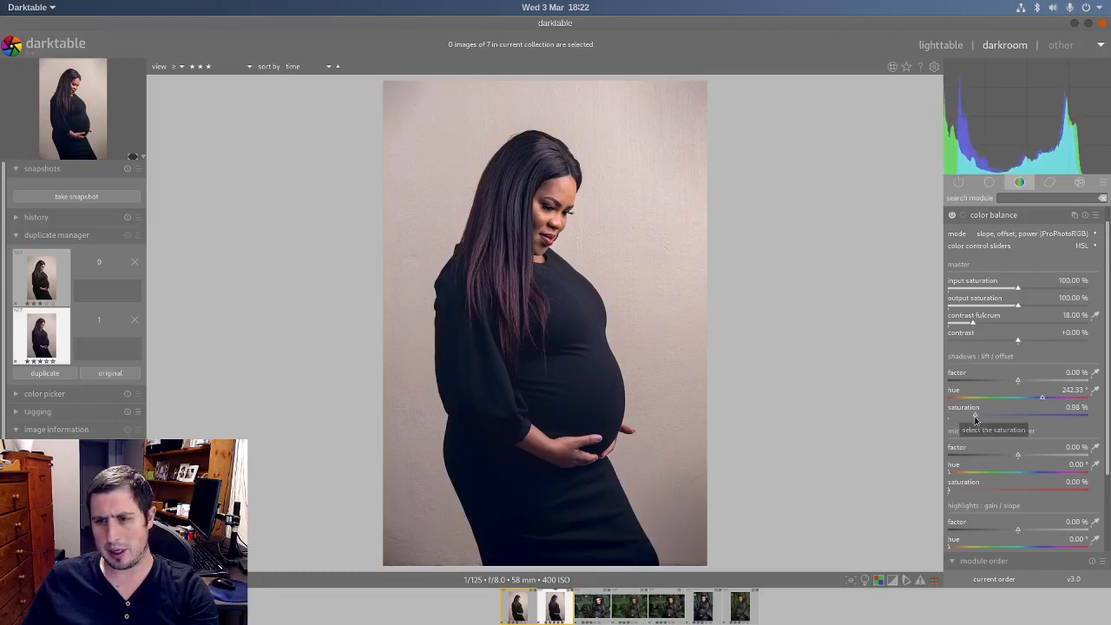
click(967, 419)
Step: Set the color balance shadows factor to -0.45 % and inspect the dress, hair and face up close
click(1014, 382)
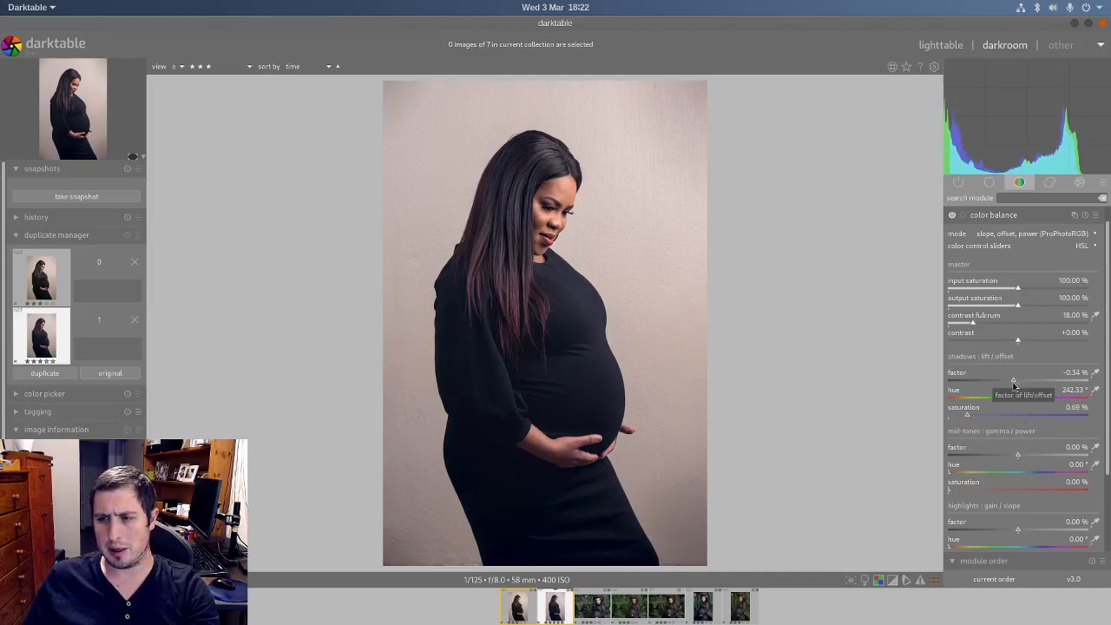
drag(1013, 385, 1011, 384)
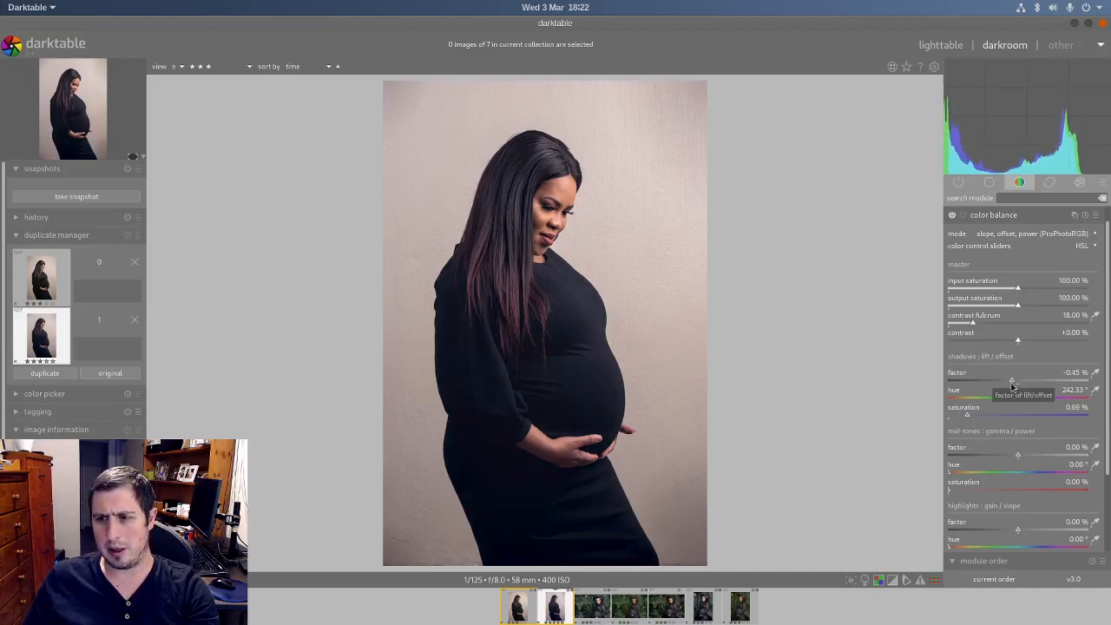
scroll(556, 226, up, 4)
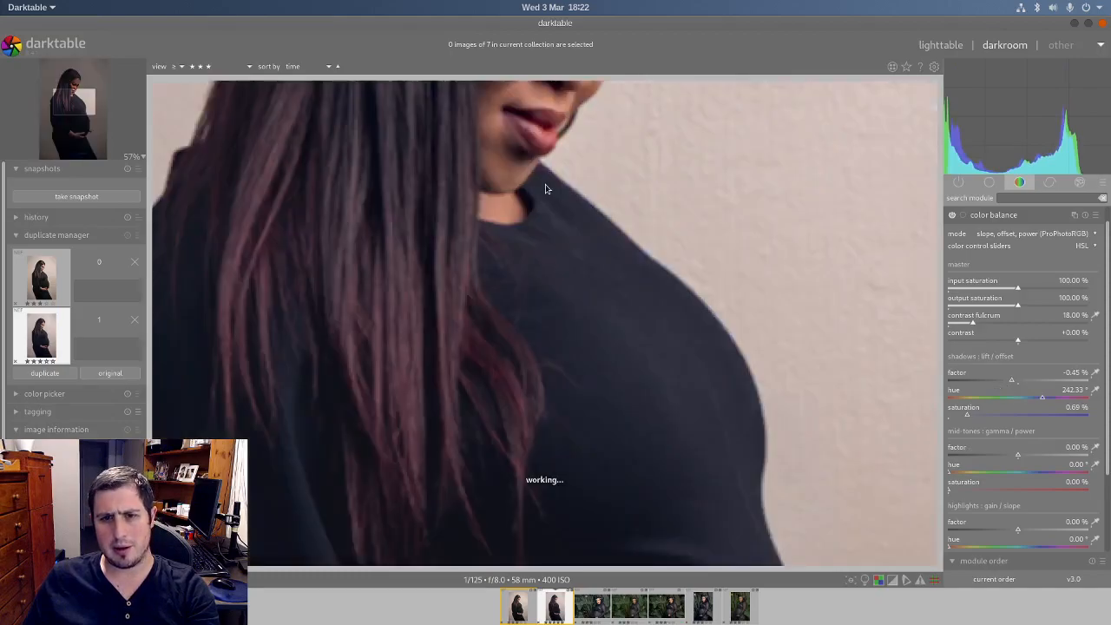
scroll(547, 165, down, 4)
scroll(563, 168, up, 5)
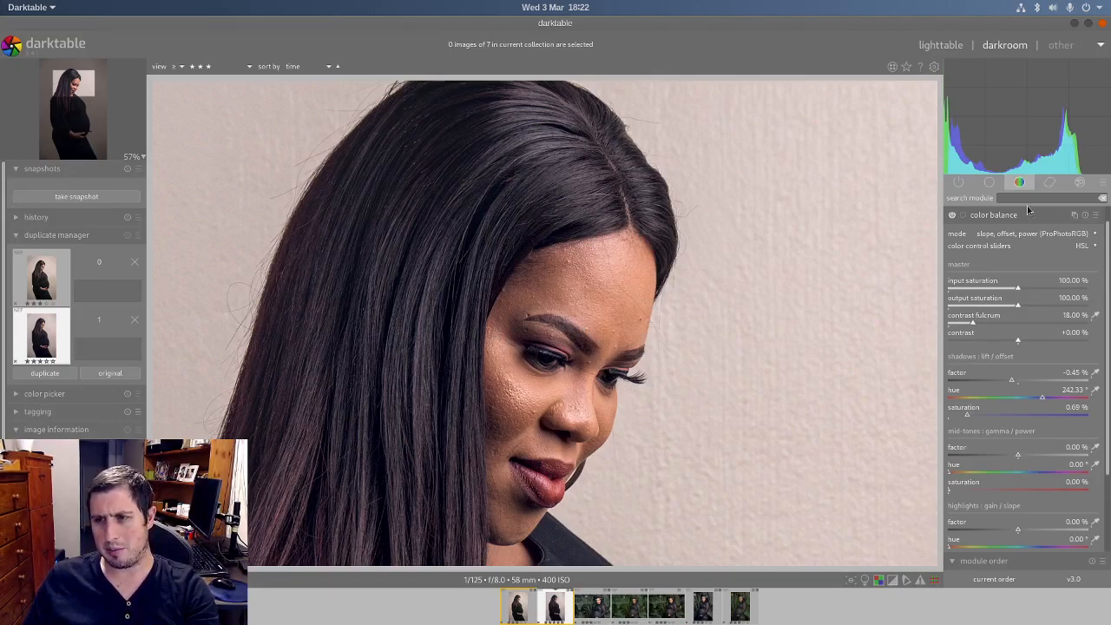
Step: Collapse color balance among the active modules and raise the base exposure to 2.29 EV
click(960, 182)
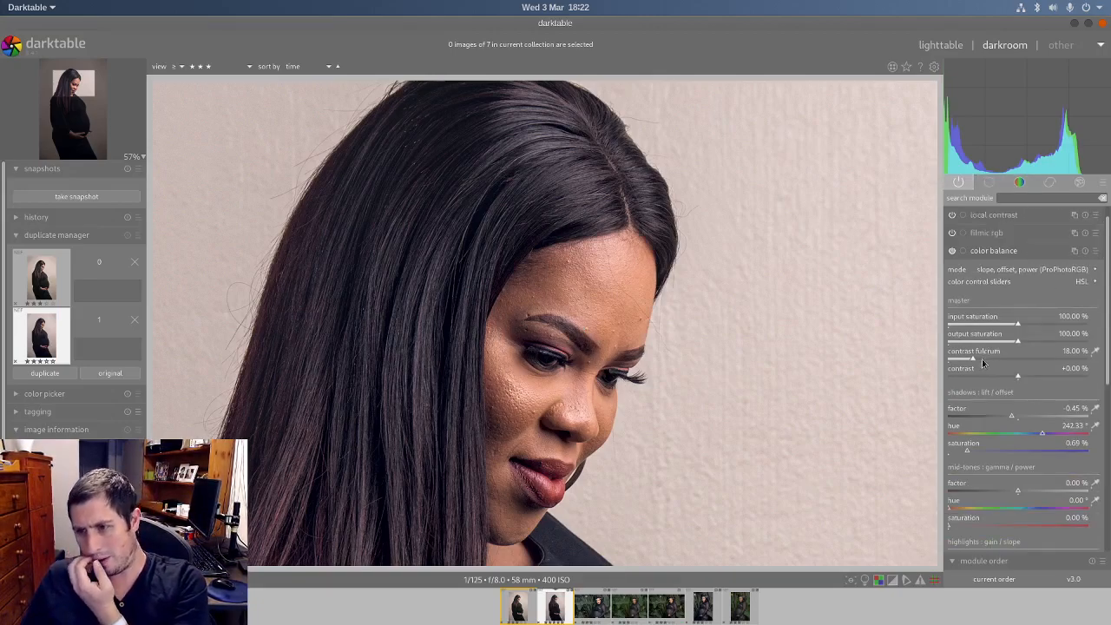
click(1002, 254)
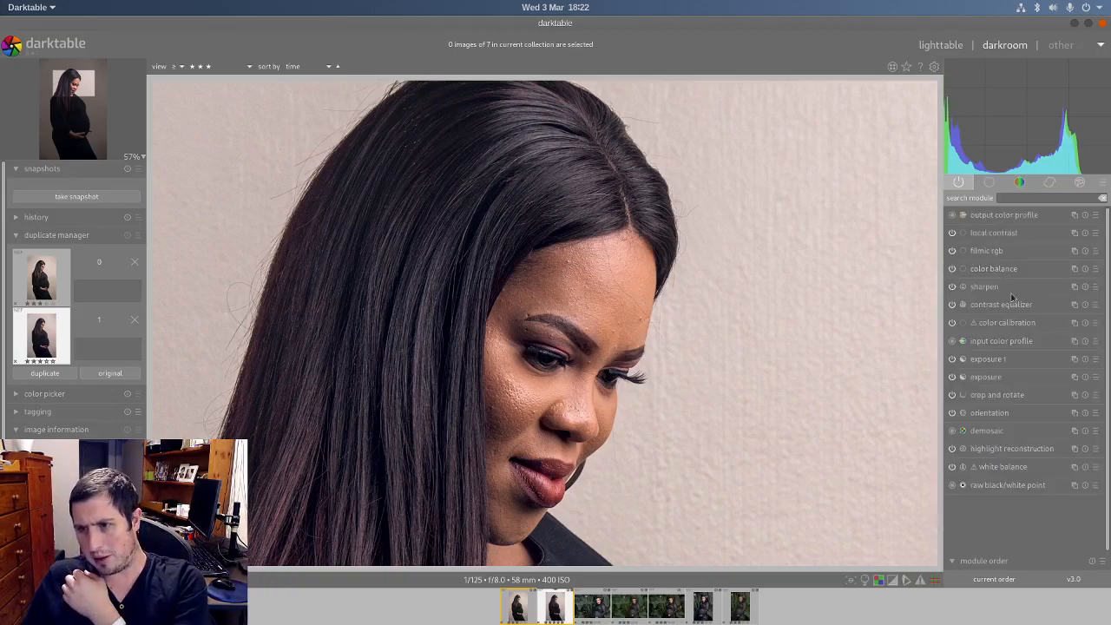
click(988, 379)
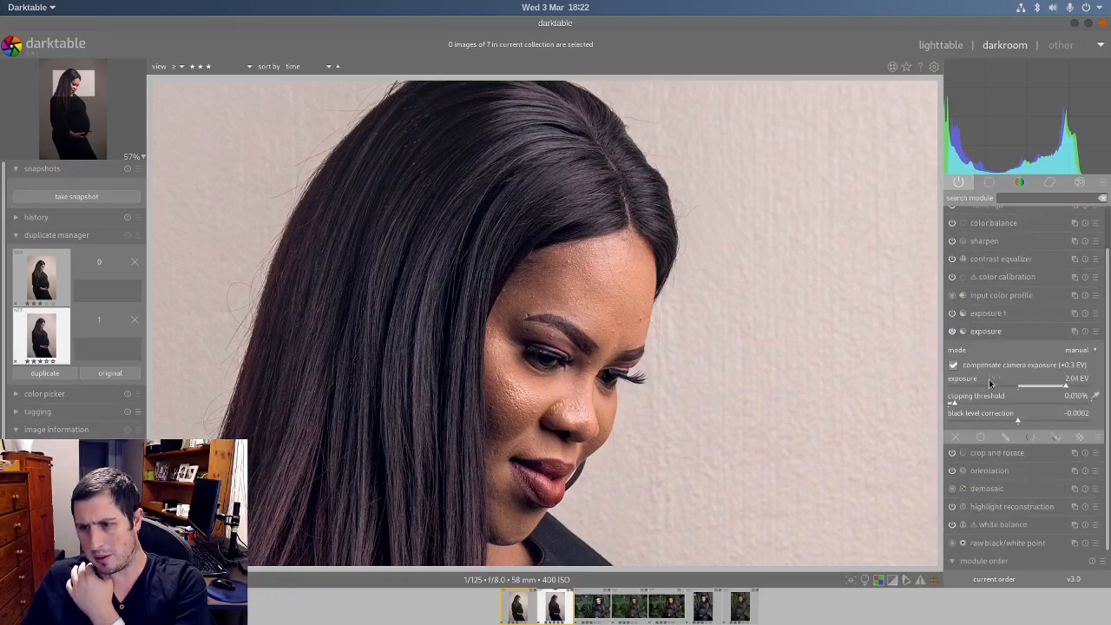
drag(1068, 388, 1073, 391)
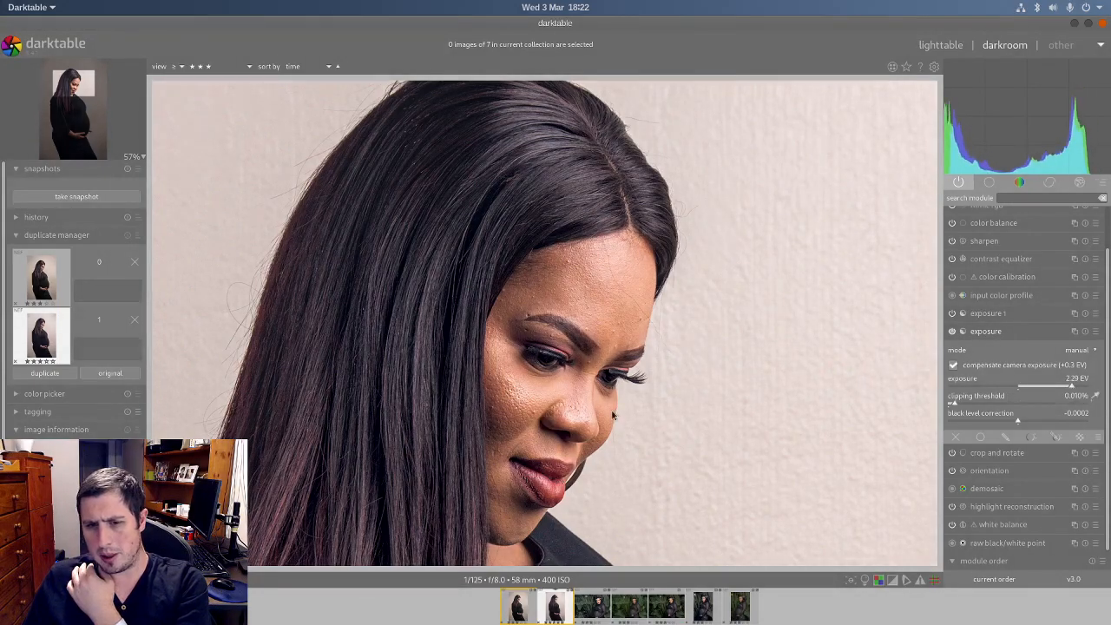
scroll(584, 425, down, 5)
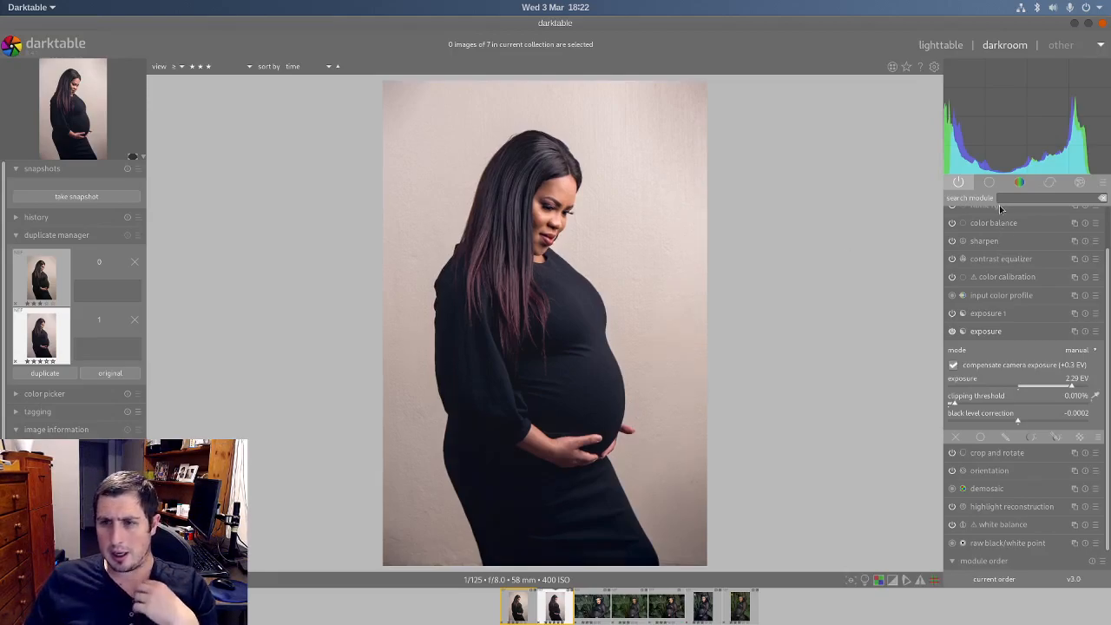
Step: Compare the new edit with the earlier edit by opening the first portrait version and returning to the second
scroll(1109, 359, up, 1)
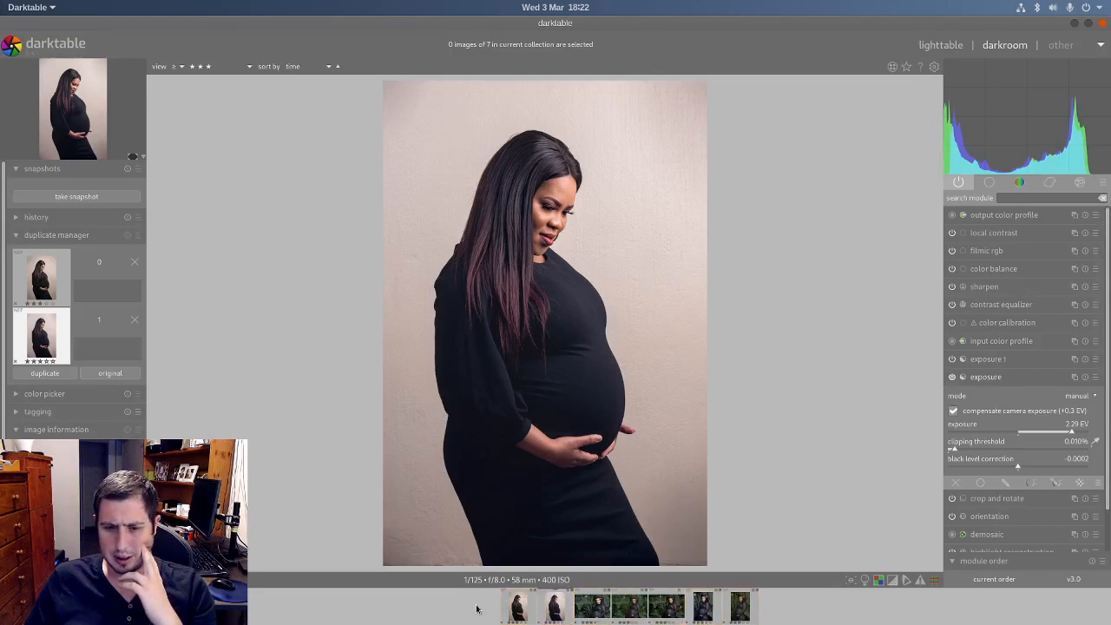
click(520, 607)
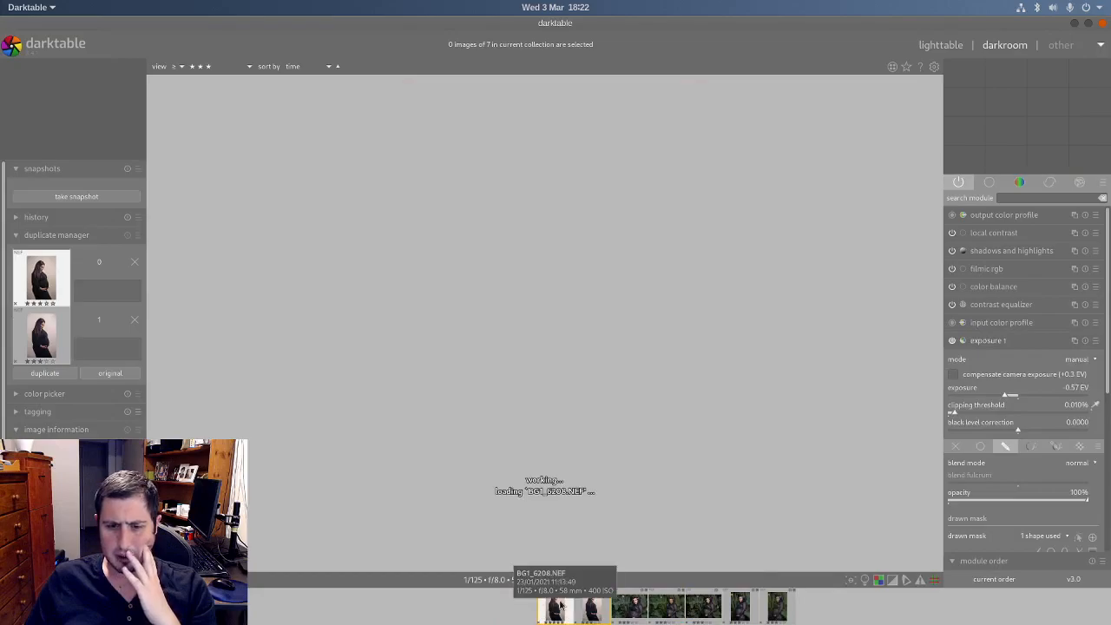
click(592, 607)
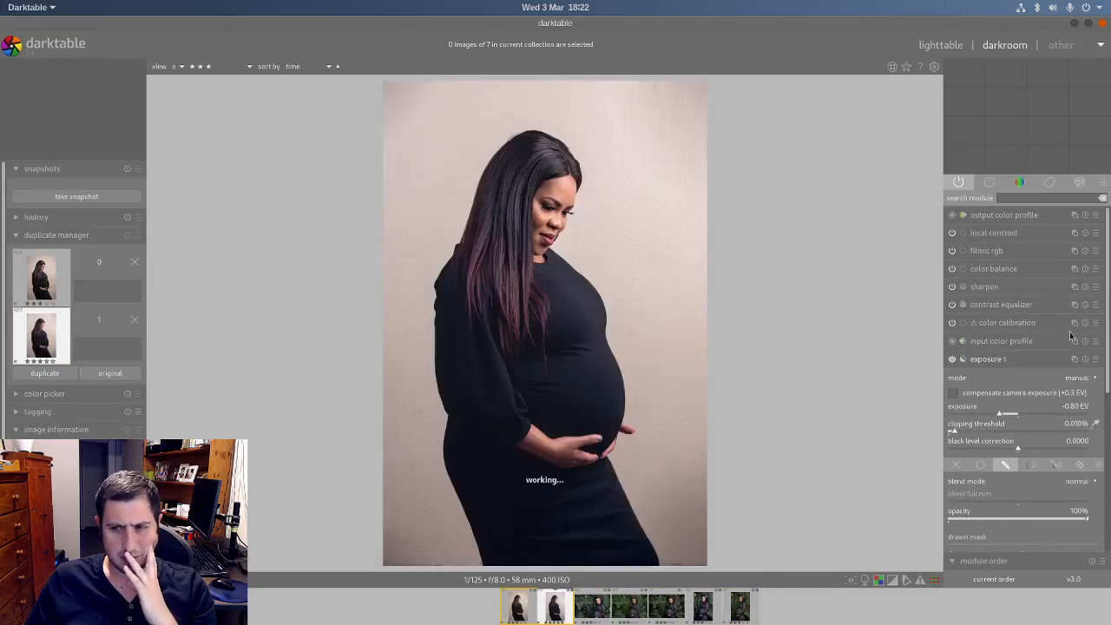
Step: Collapse the second exposure instance and set the white balance temperature to 5333 K
click(998, 360)
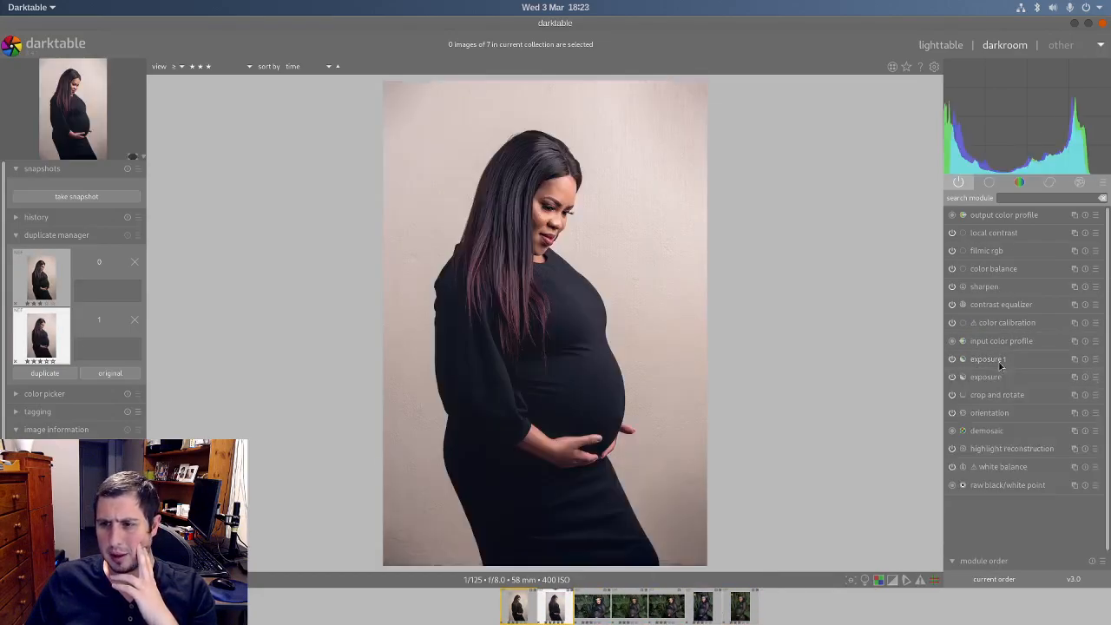
click(999, 467)
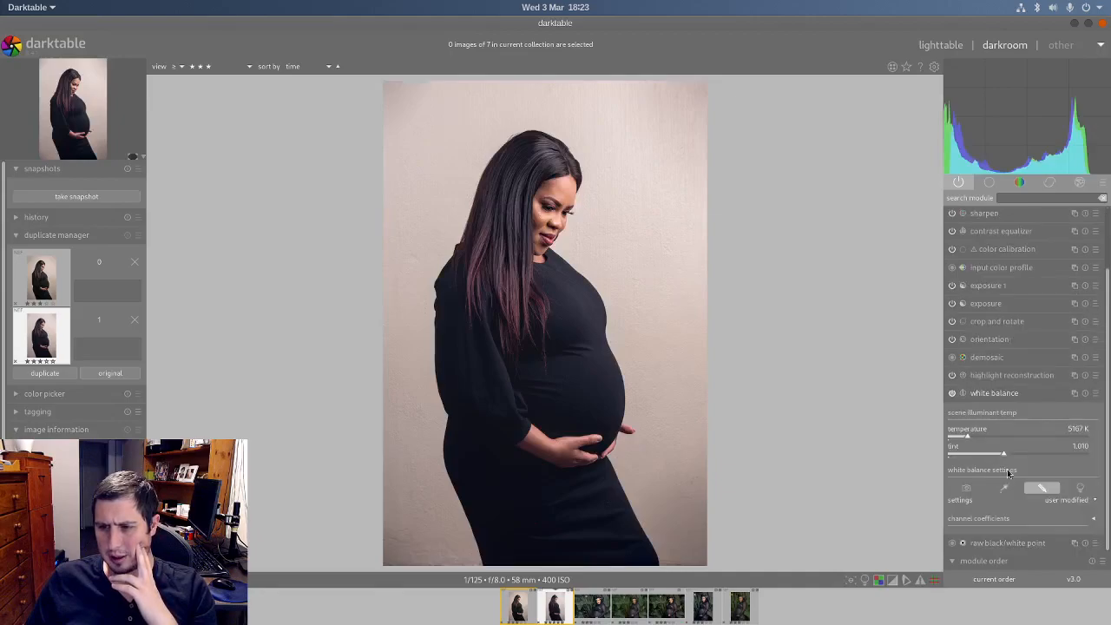
drag(971, 439, 970, 440)
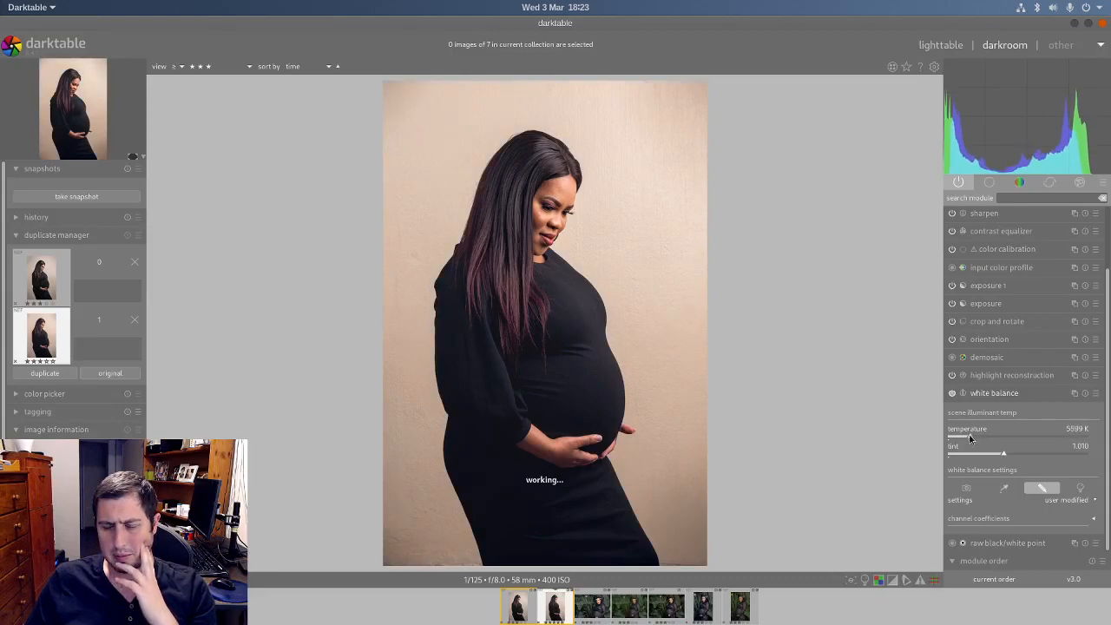
drag(971, 440, 968, 438)
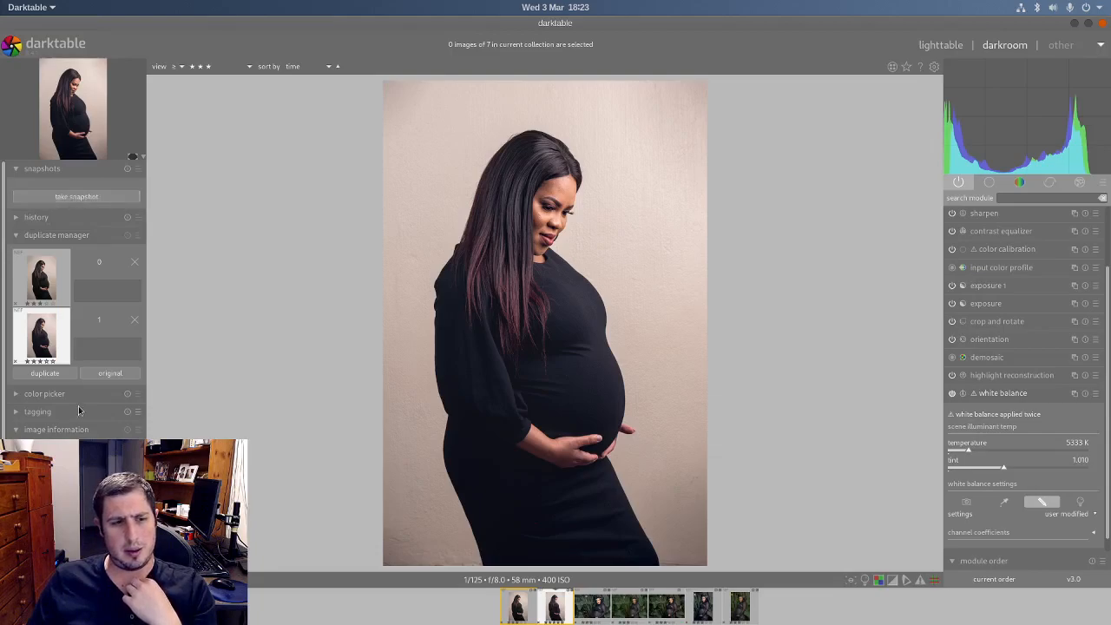
Step: Duplicate the finished portrait edit and take a snapshot of it for comparison
click(70, 373)
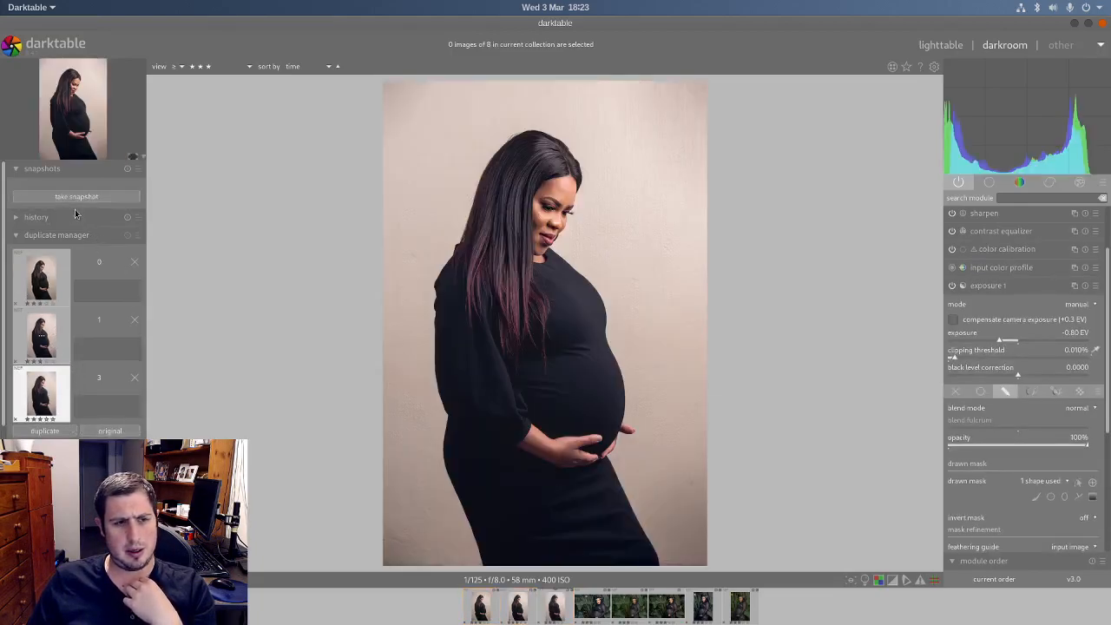
click(43, 335)
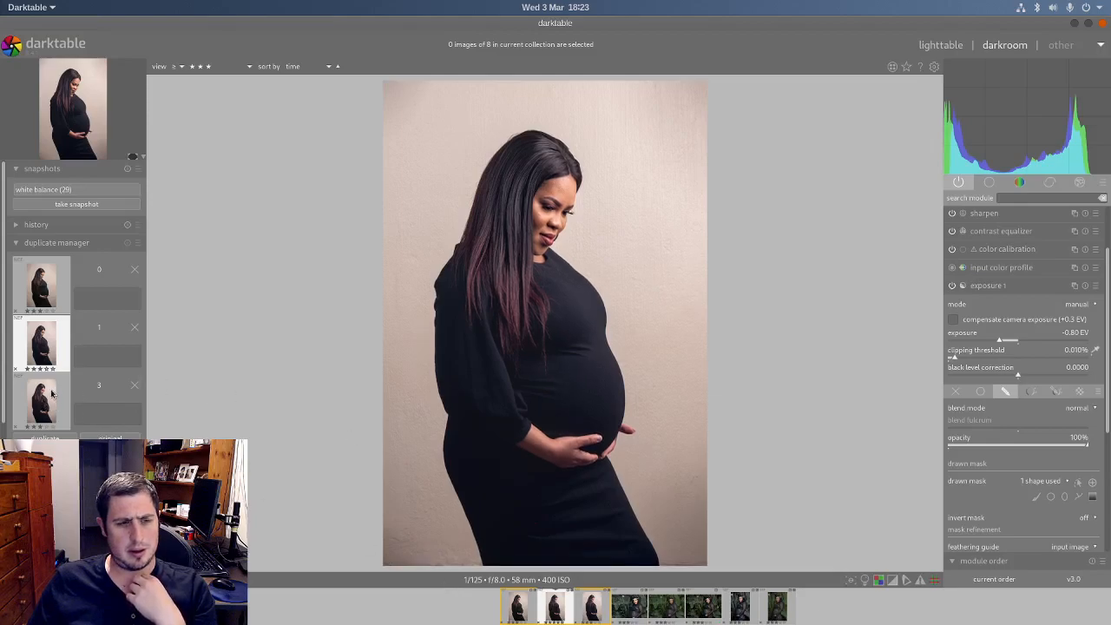
Step: Open the newest duplicate, version 3, and discard its entire edit history
click(596, 610)
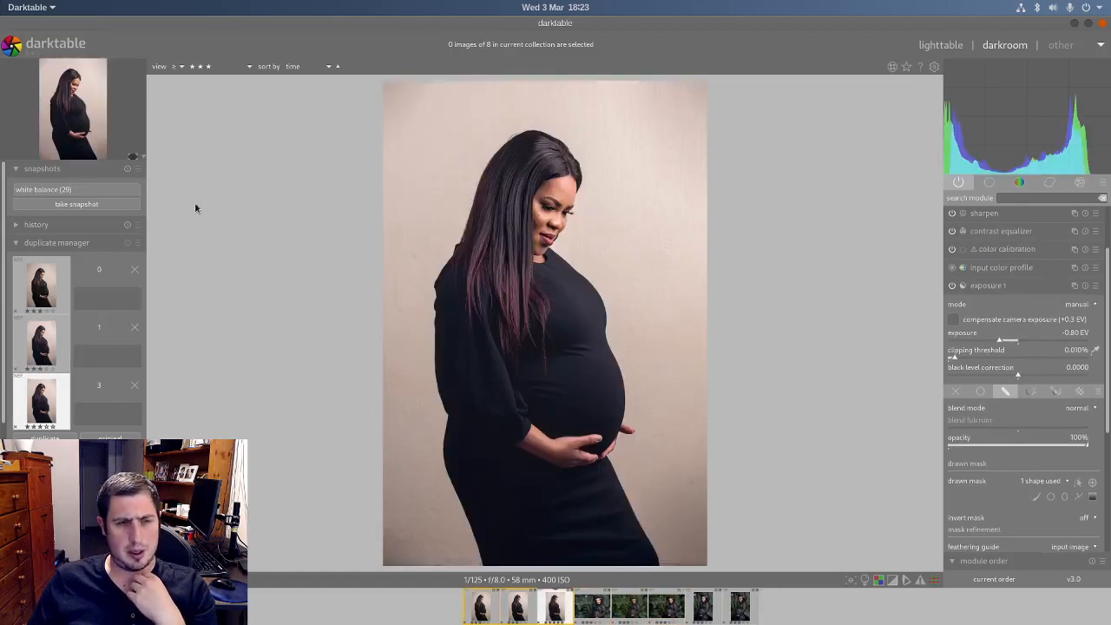
click(128, 225)
click(605, 343)
Step: Copy only the crop and rotate settings from edited version 1 and paste them onto the unedited duplicate, version 3
click(528, 608)
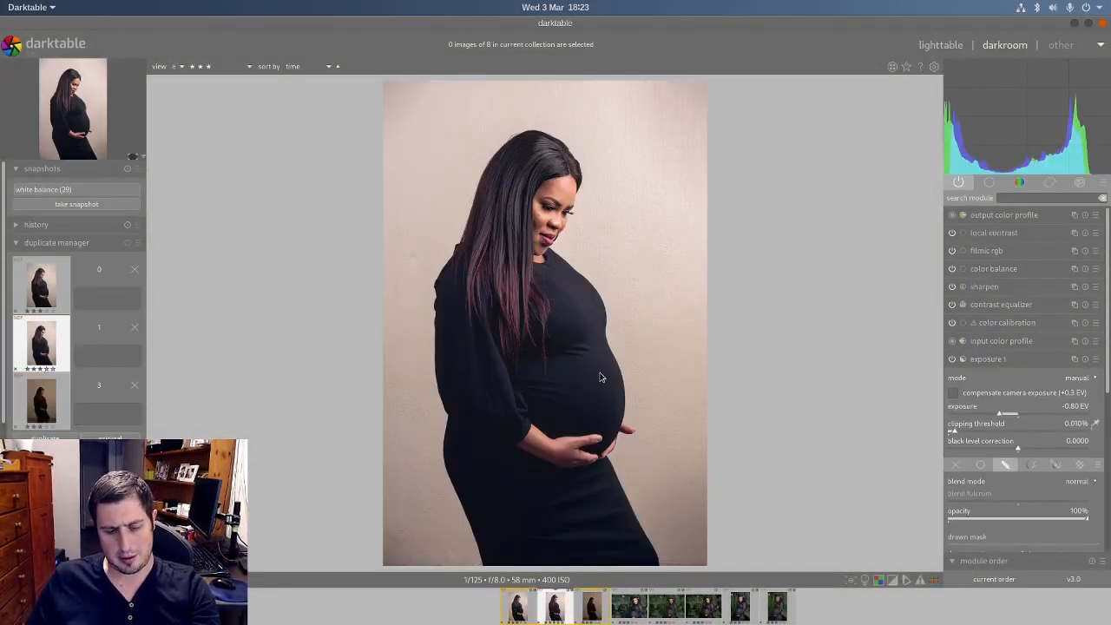
key(ctrl+shift+c)
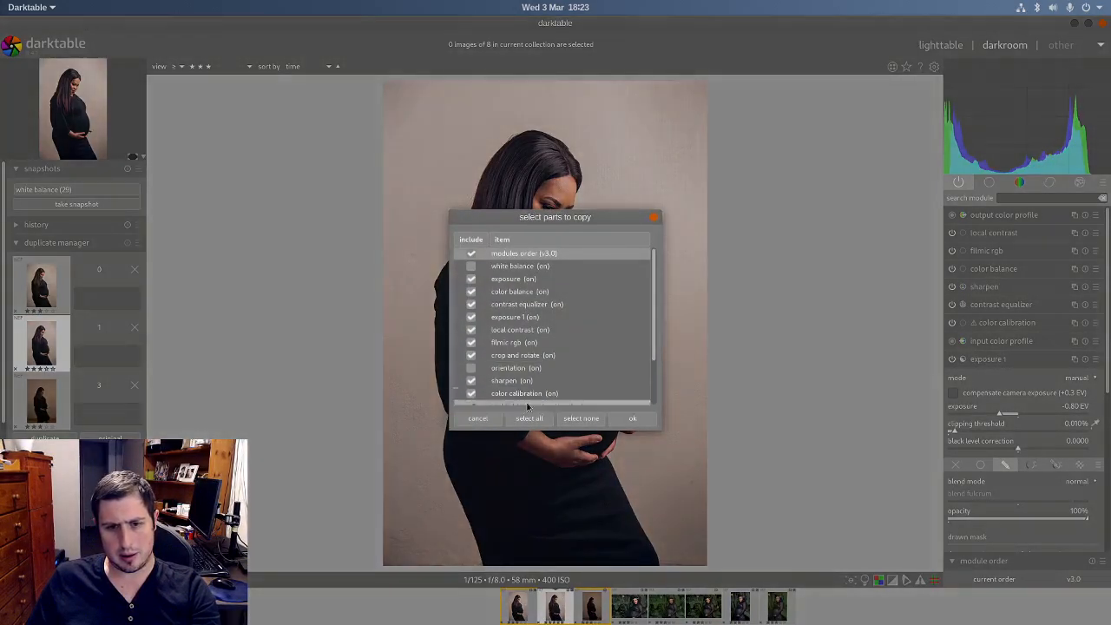
click(581, 418)
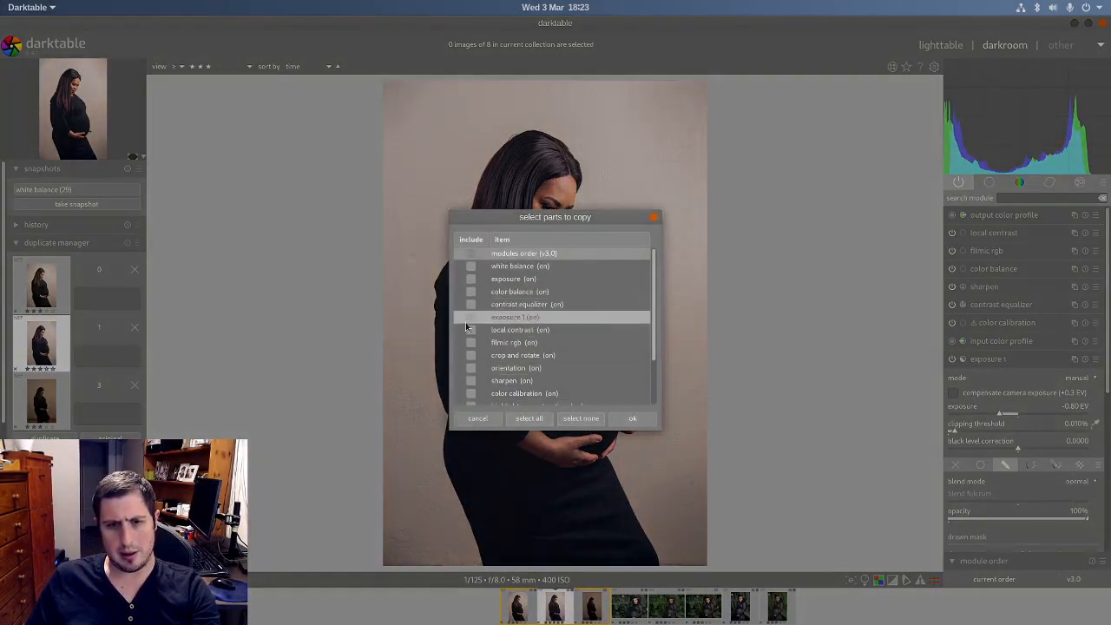
click(466, 355)
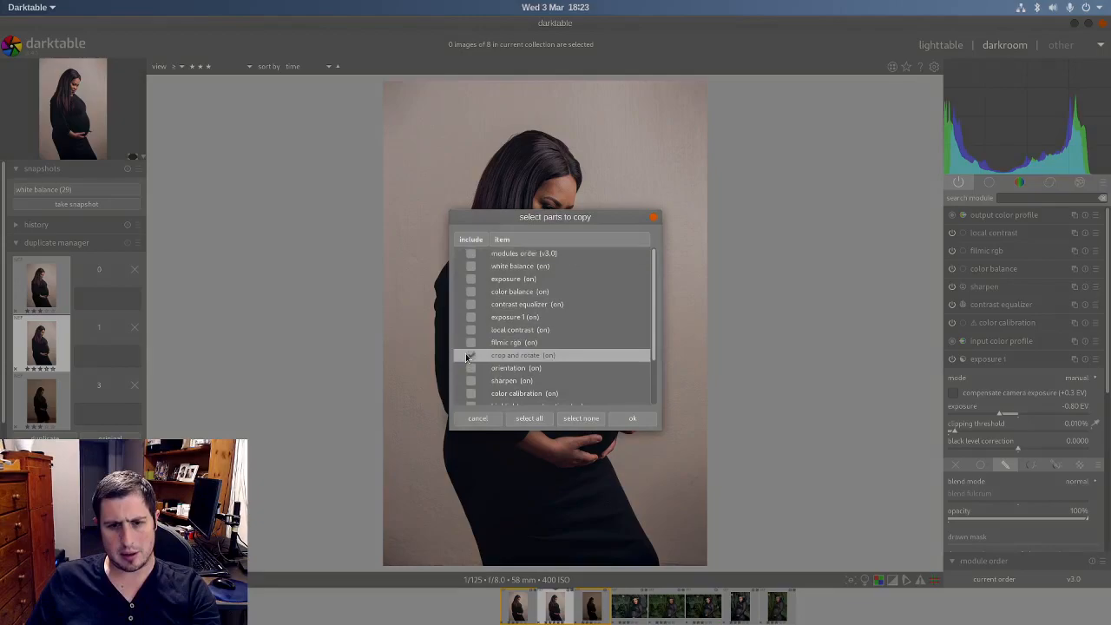
click(634, 419)
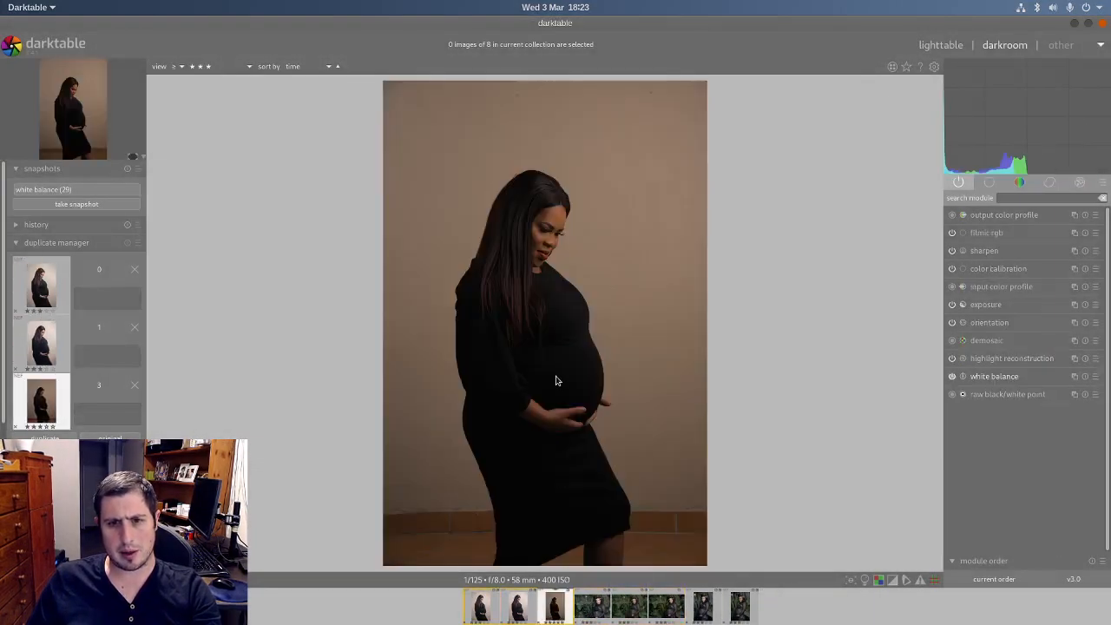
key(ctrl+v)
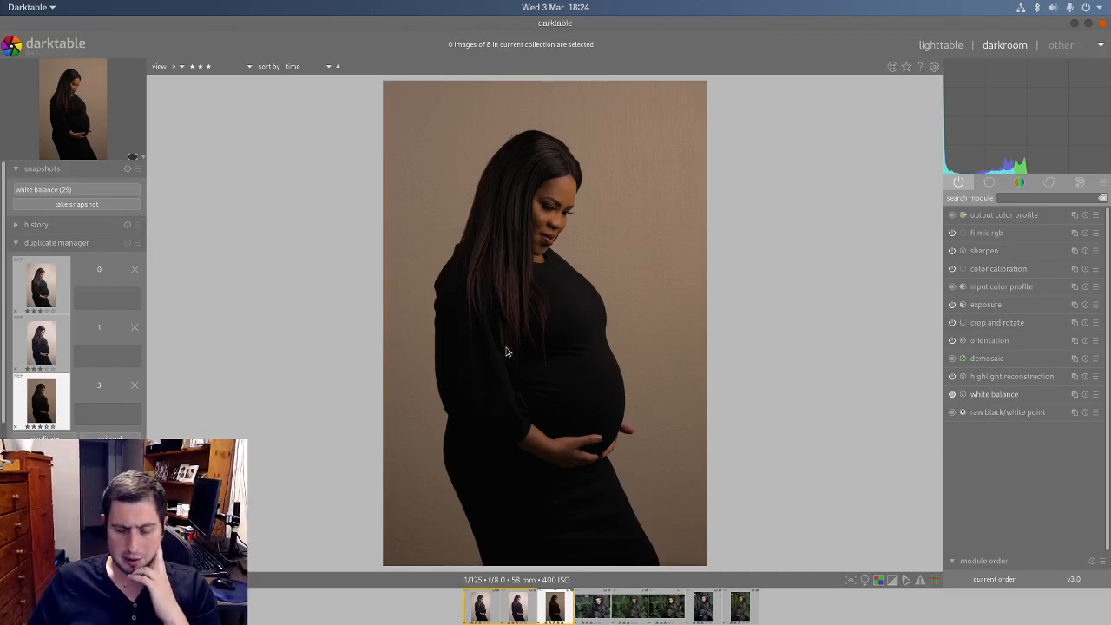
Step: Compare the snapshot with the unedited duplicate by sweeping the split line across the photo, and turn the snapshot off
click(103, 188)
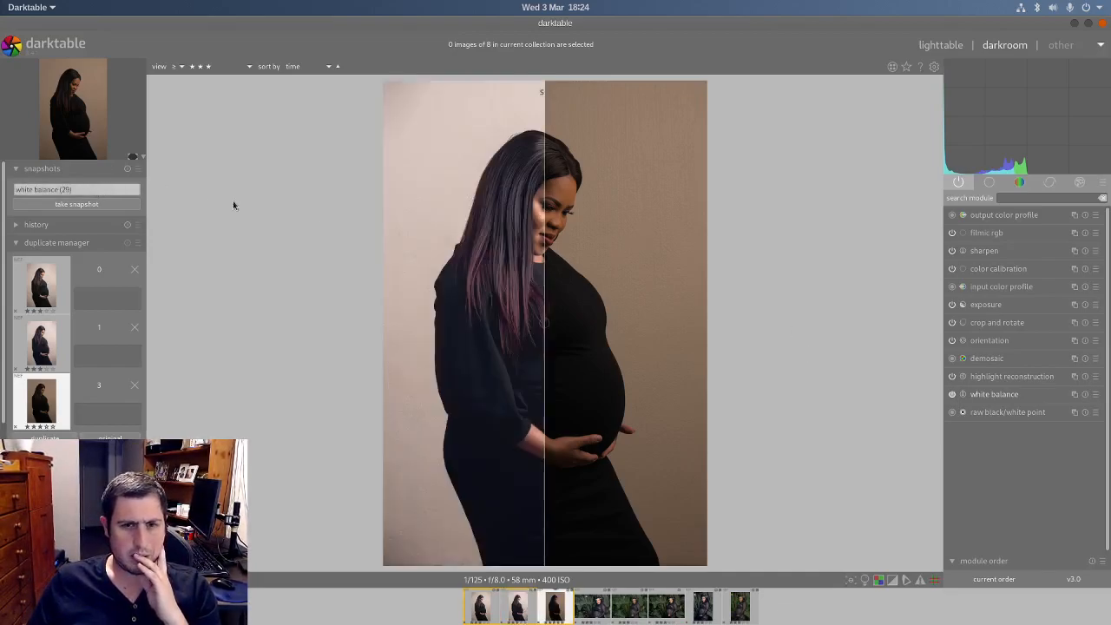
drag(547, 317, 817, 365)
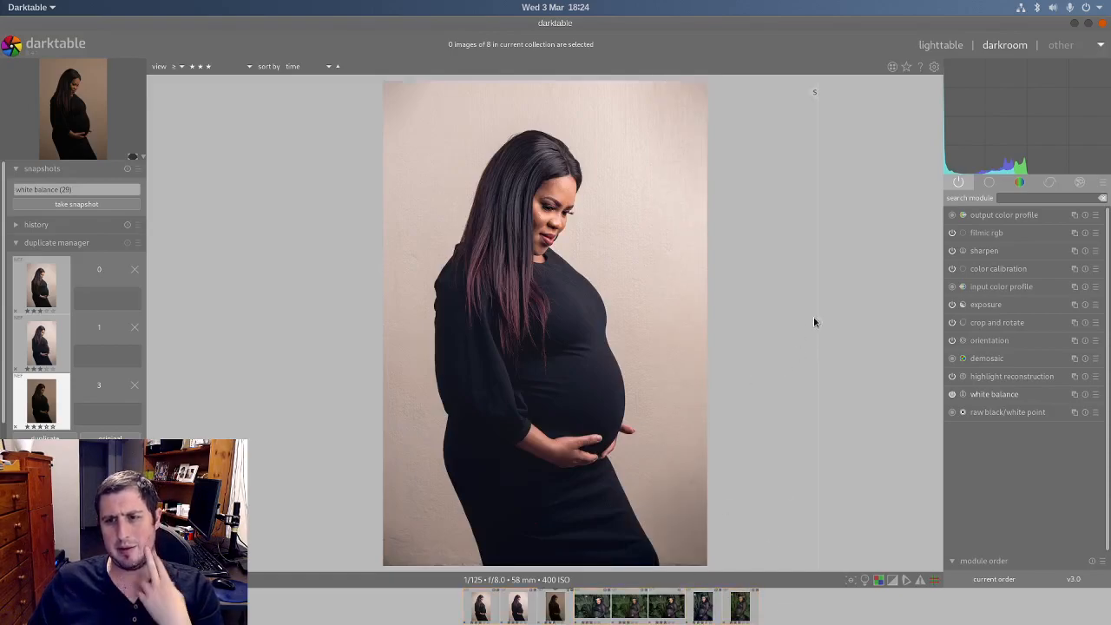
drag(818, 313, 794, 354)
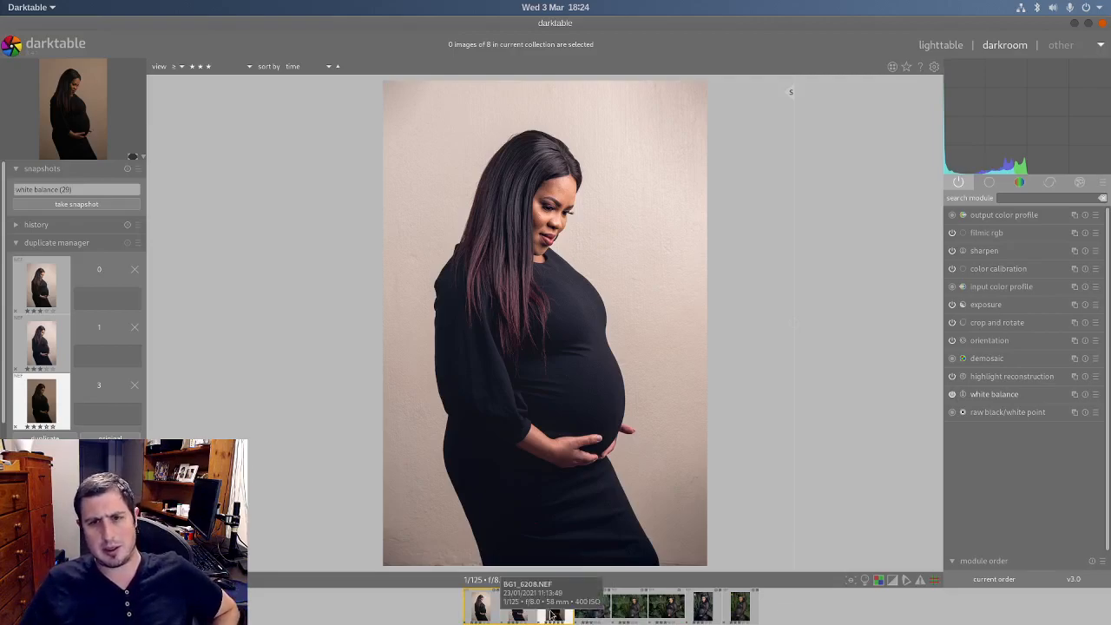
click(99, 188)
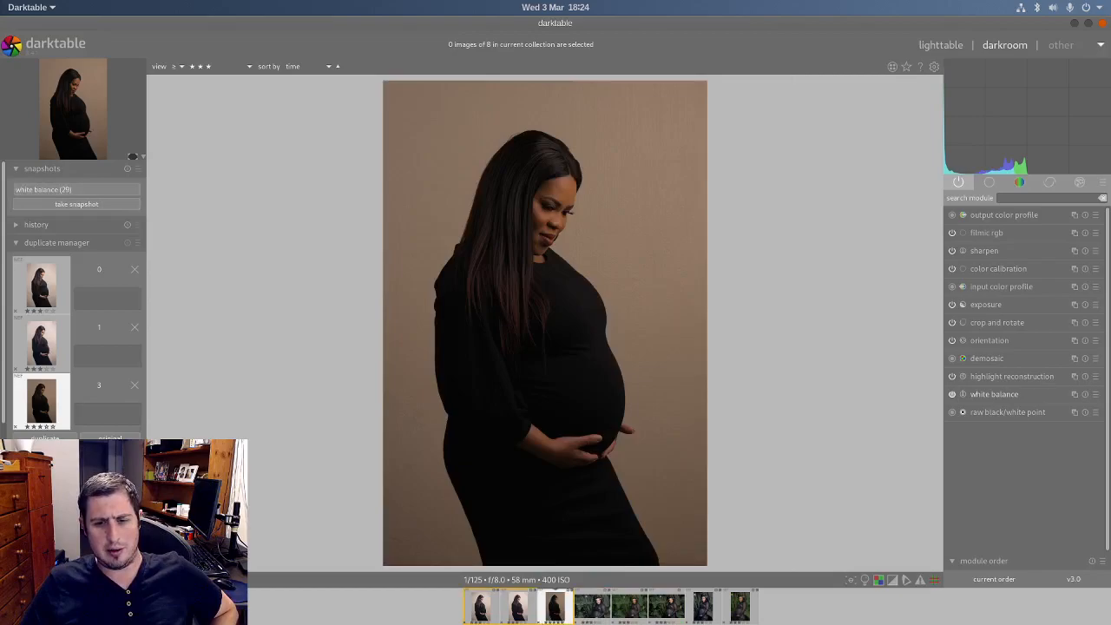
Step: Alternate between edited version 1 and the unedited duplicate to compare them, ending on the edited version
click(556, 608)
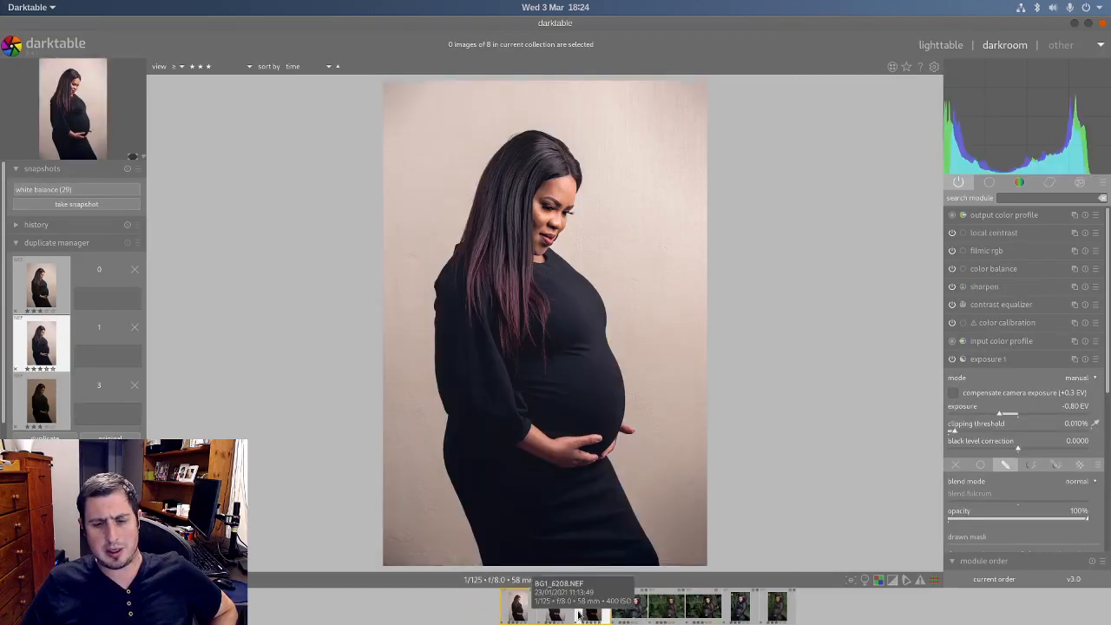
click(597, 610)
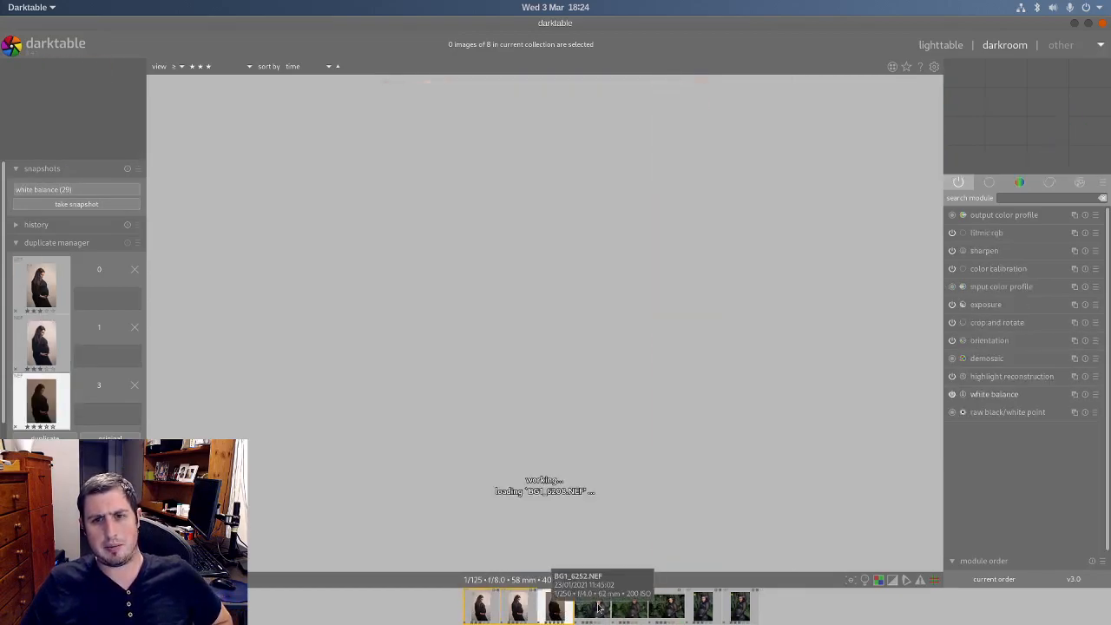
click(518, 611)
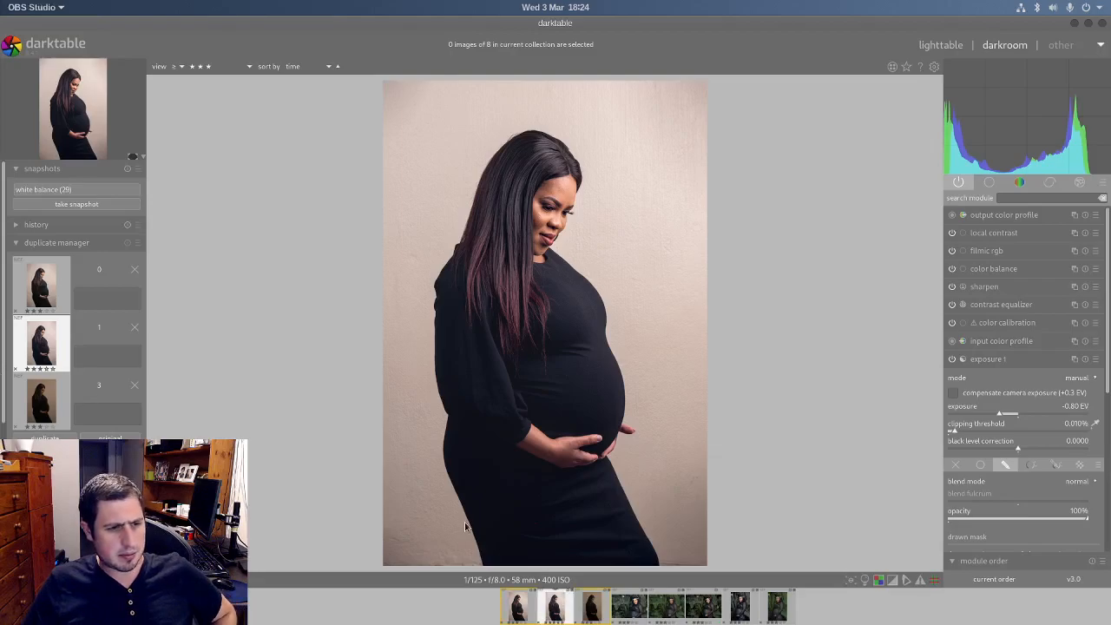
click(591, 614)
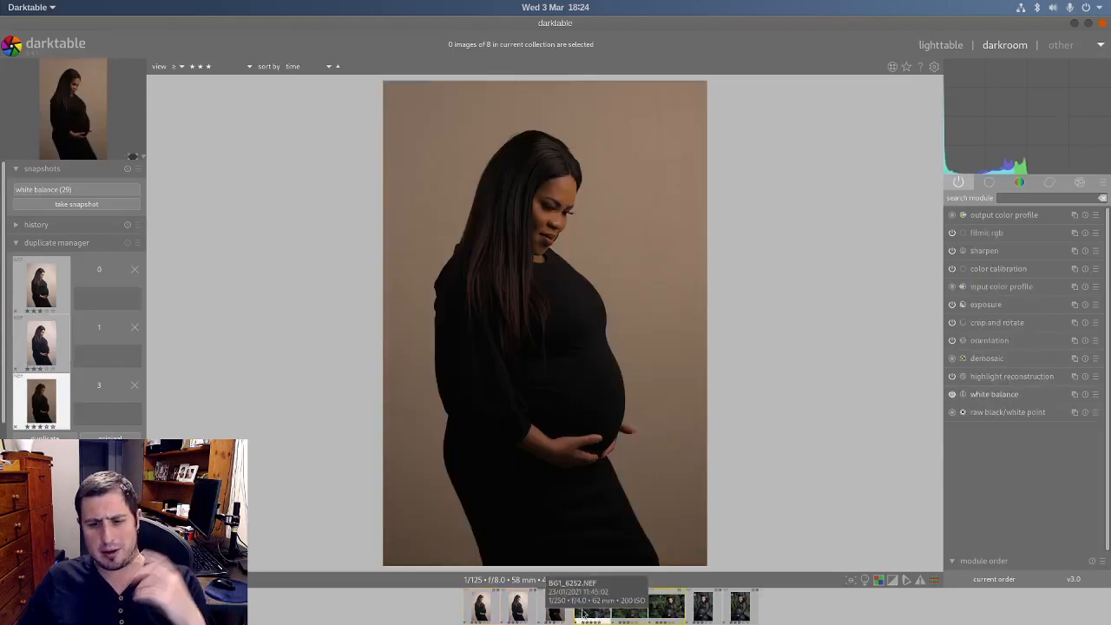
click(518, 608)
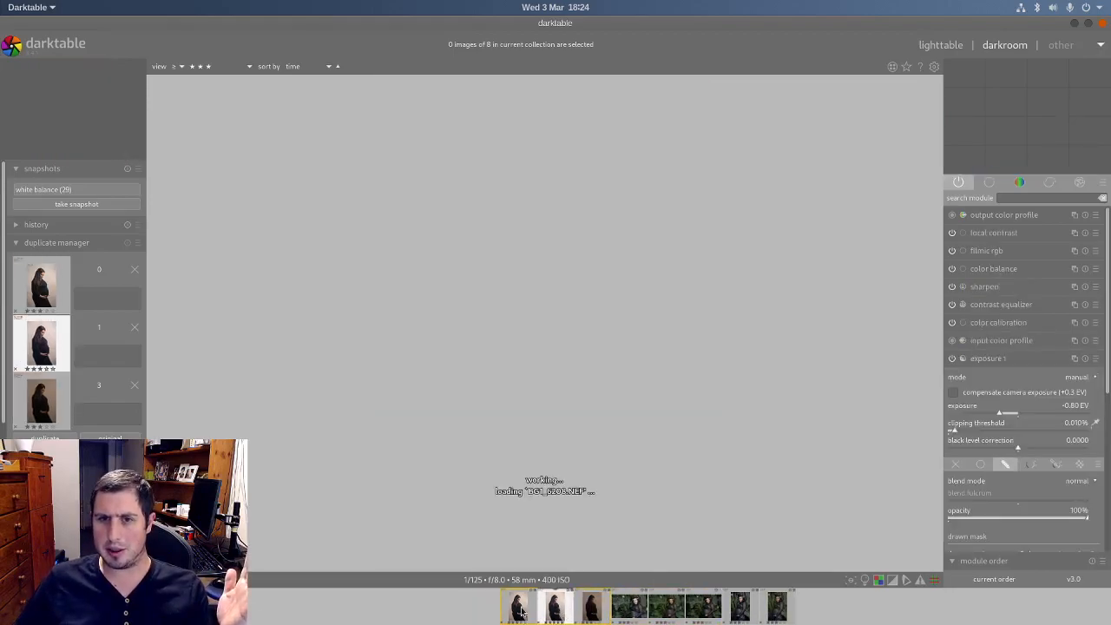
Step: Switch to the lighttable's culling view and flip repeatedly between the edited portrait and the unedited duplicate
click(953, 43)
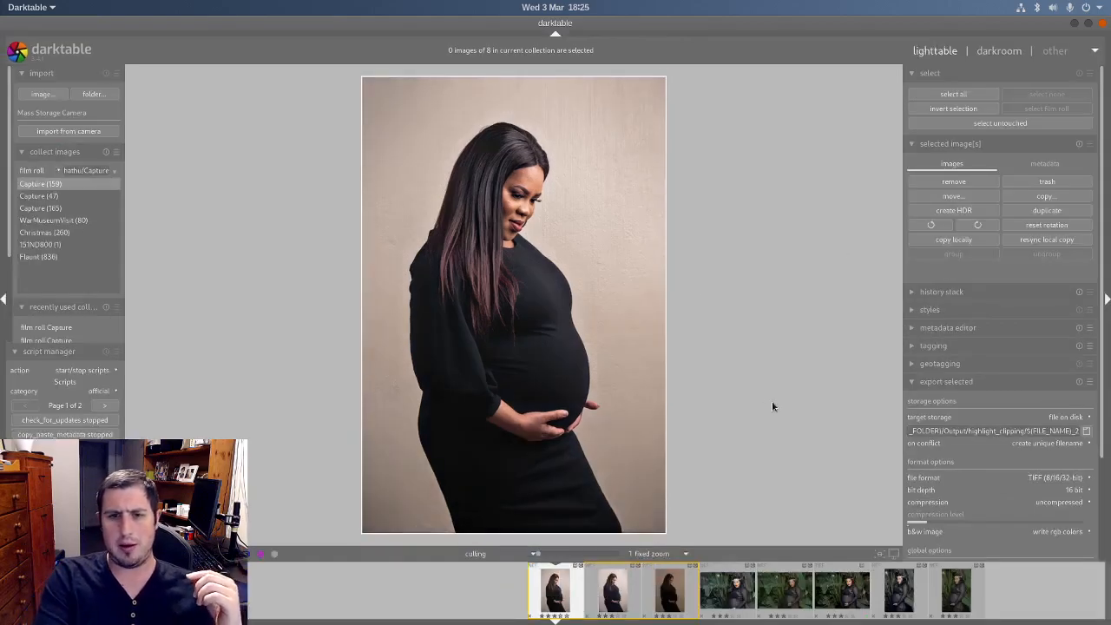
key(Right)
key(Right)
key(Left)
key(Right)
key(Left)
key(Right)
key(Left)
key(Right)
key(Left)
key(Right)
key(Left)
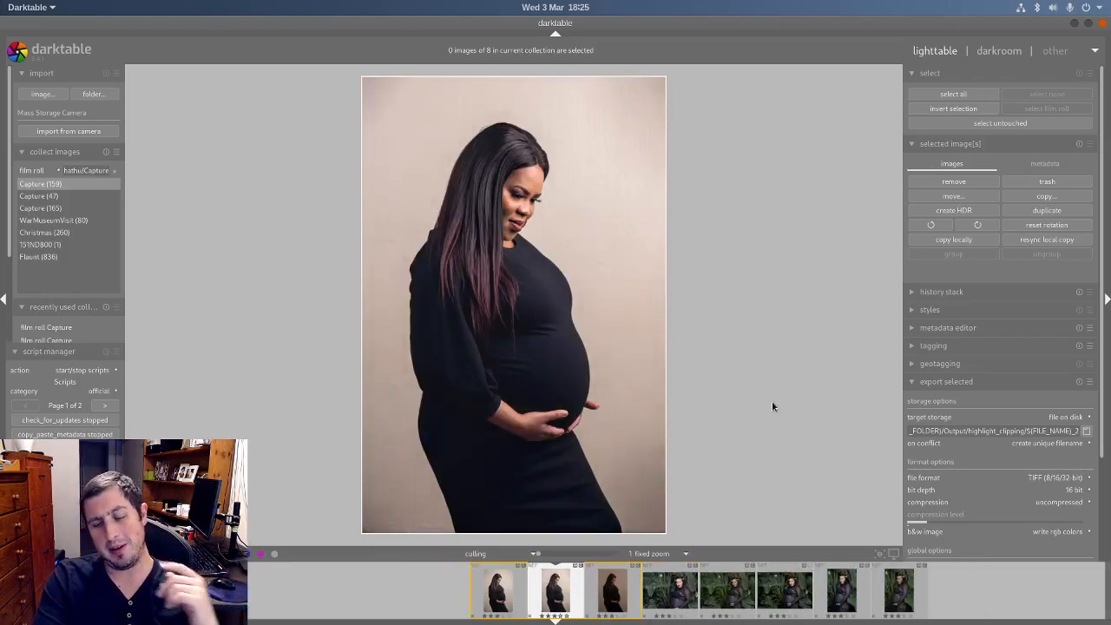
key(Right)
key(Left)
key(Right)
key(Left)
key(Right)
key(Left)
key(Right)
key(Left)
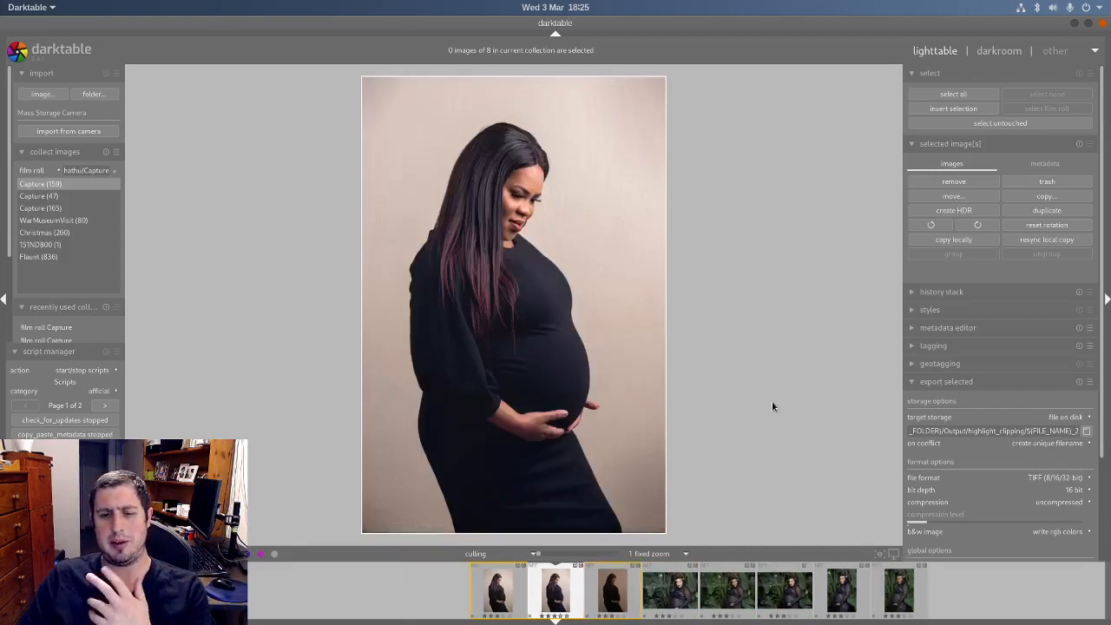
key(Right)
key(Left)
click(516, 558)
click(516, 558)
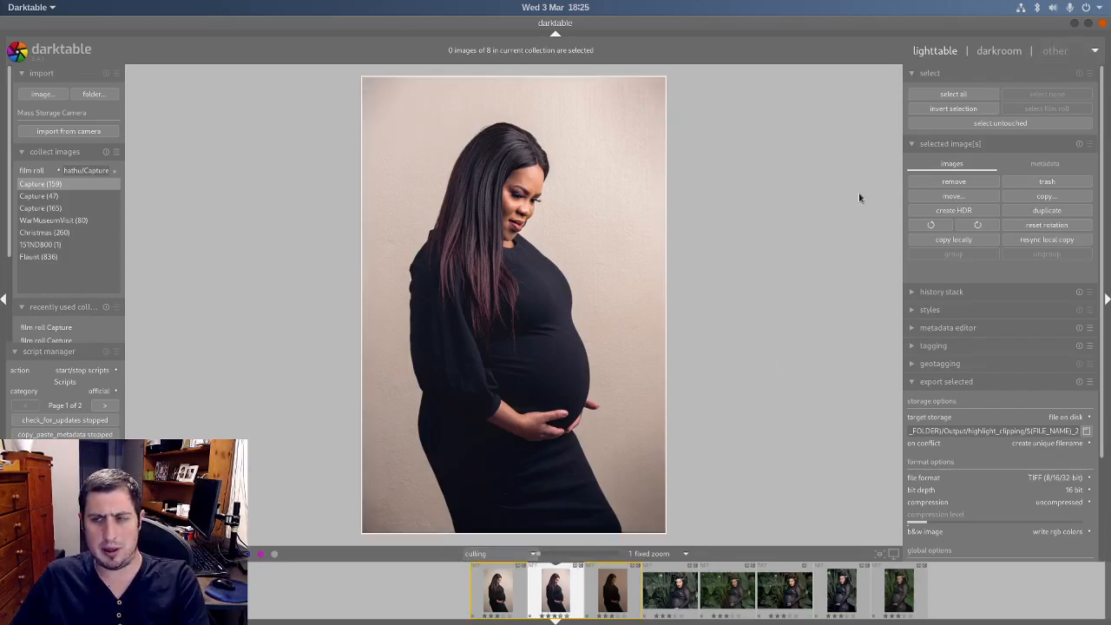
Step: Return to the darkroom and compare edited version 1 with the unedited duplicate at full image size
click(1002, 50)
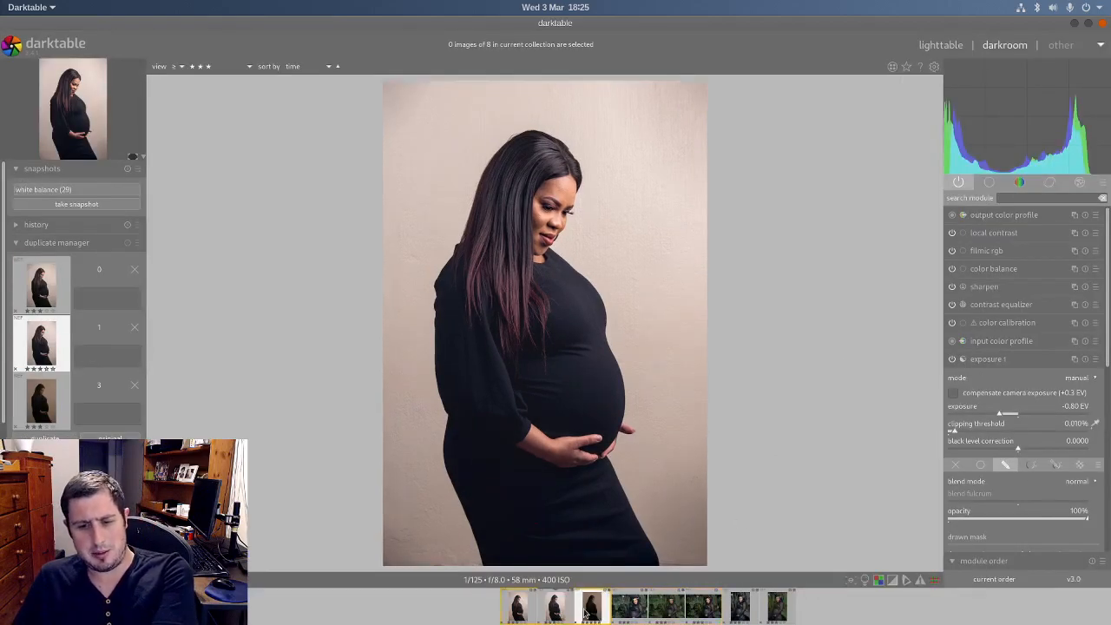
click(587, 611)
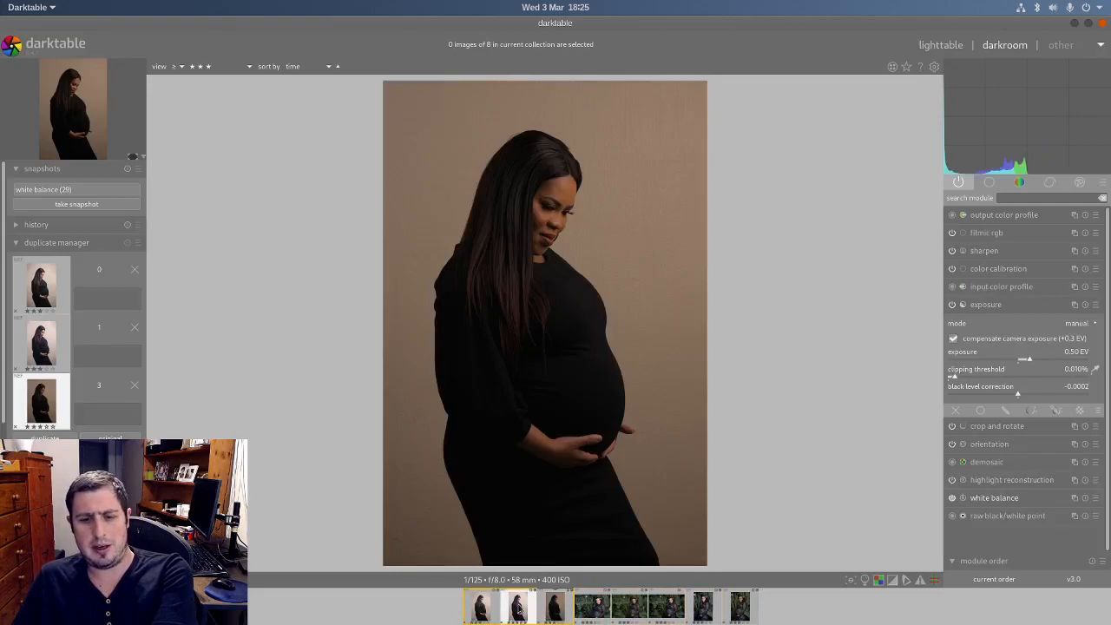
click(518, 609)
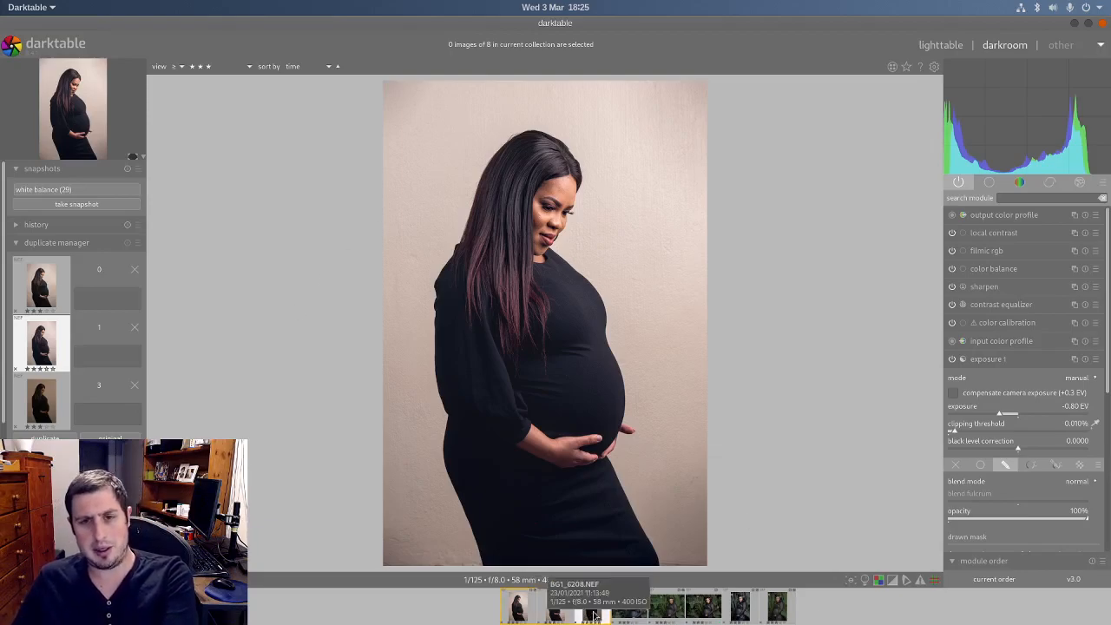
click(594, 615)
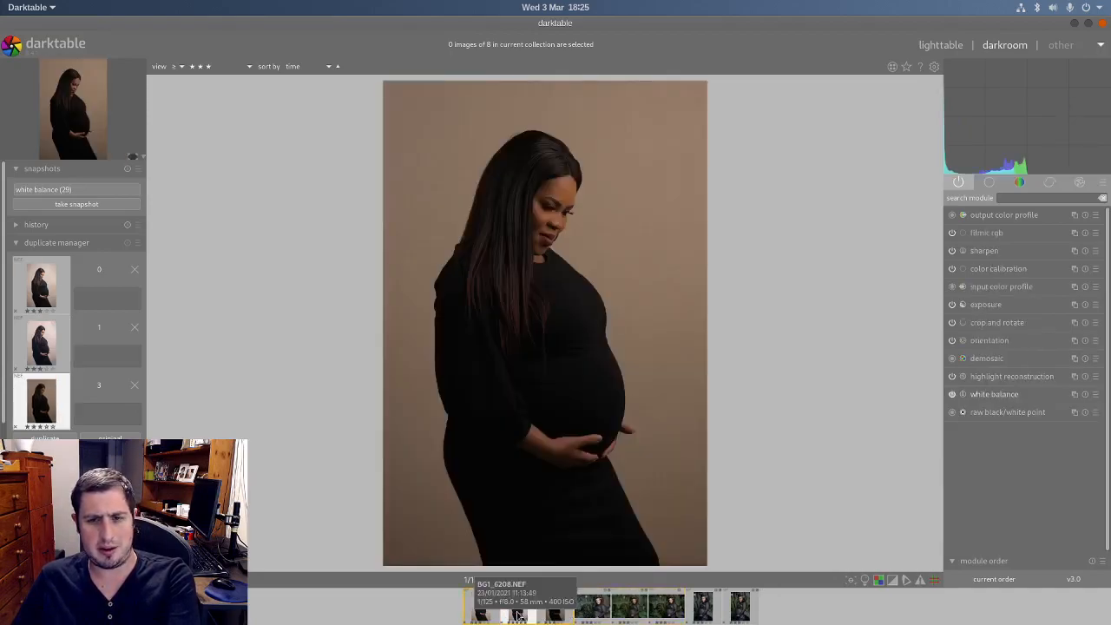
click(519, 614)
click(605, 618)
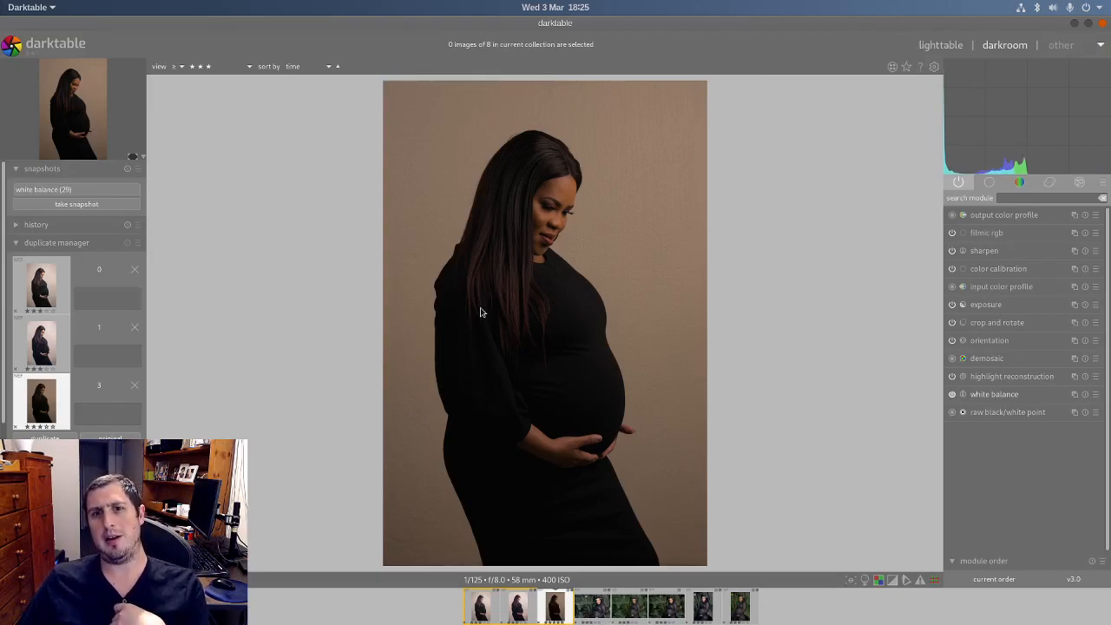
click(519, 606)
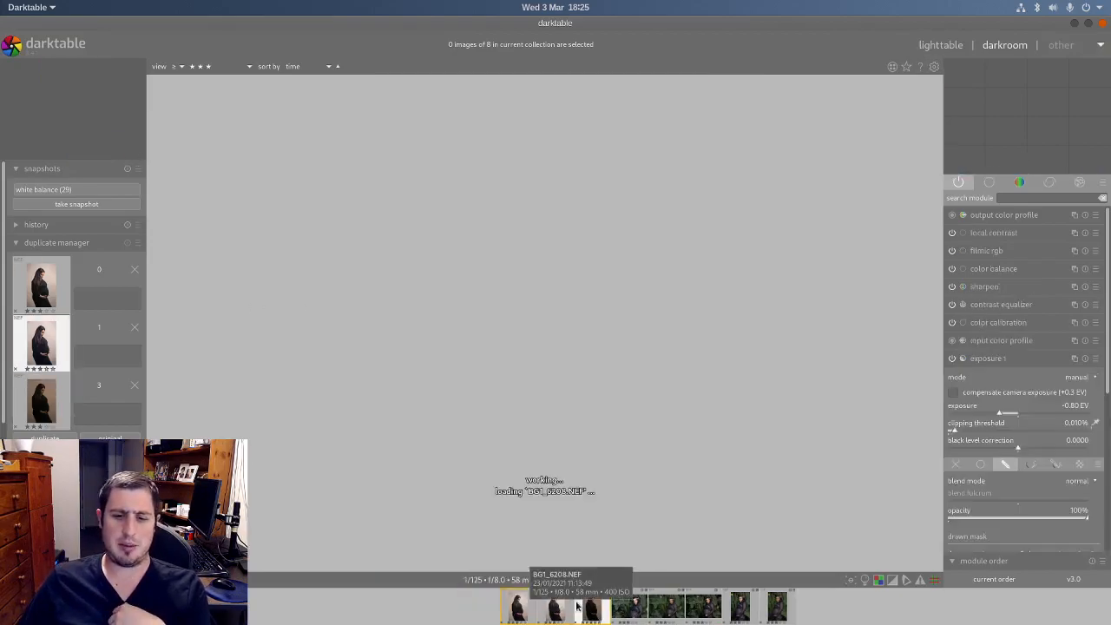
Step: Check the unedited duplicate against edited version 1, and review the edited version's active modules and color calibration green channel settings
click(592, 606)
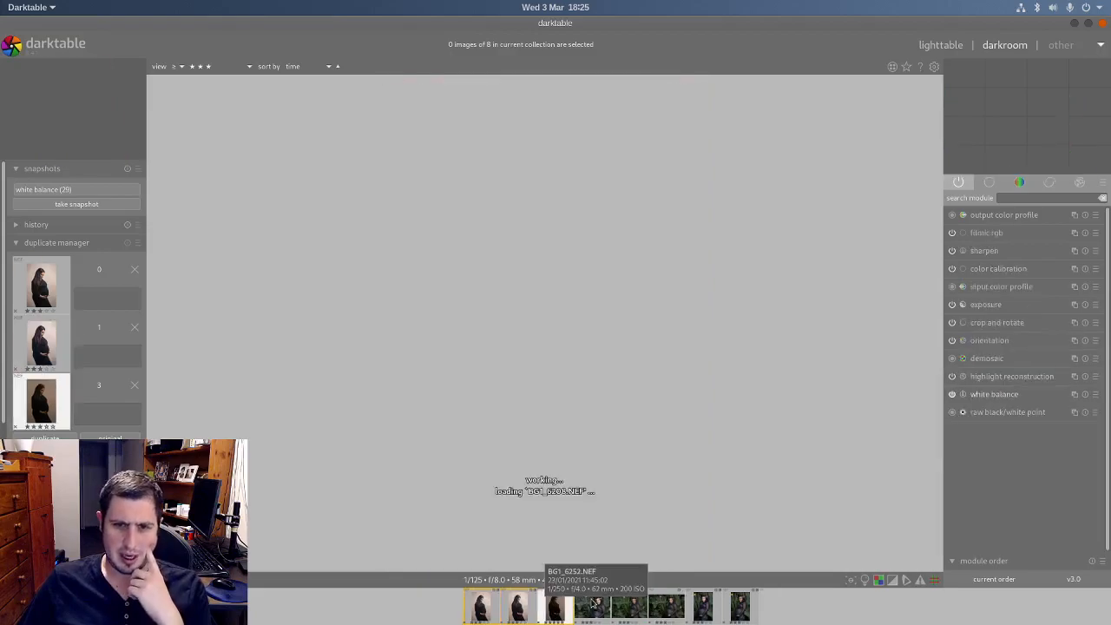
click(521, 614)
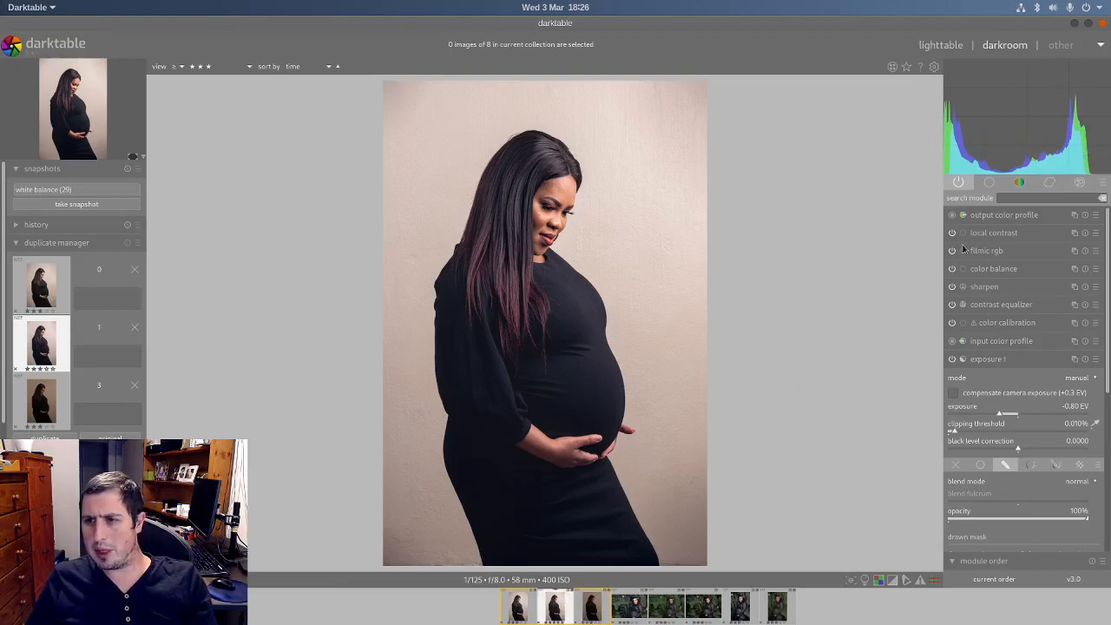
click(989, 182)
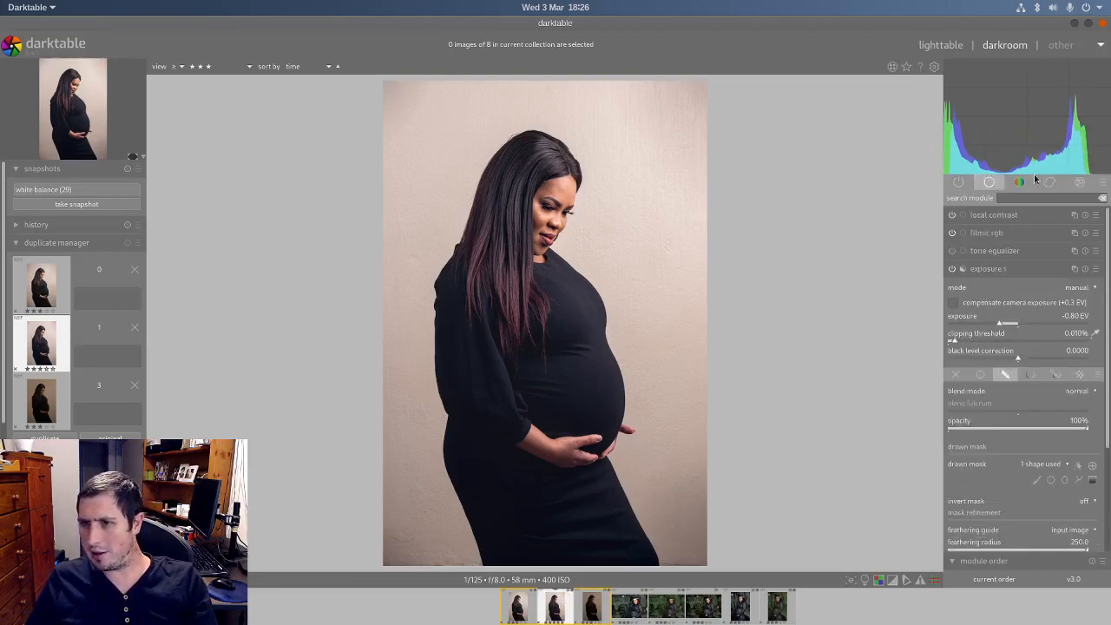
click(960, 183)
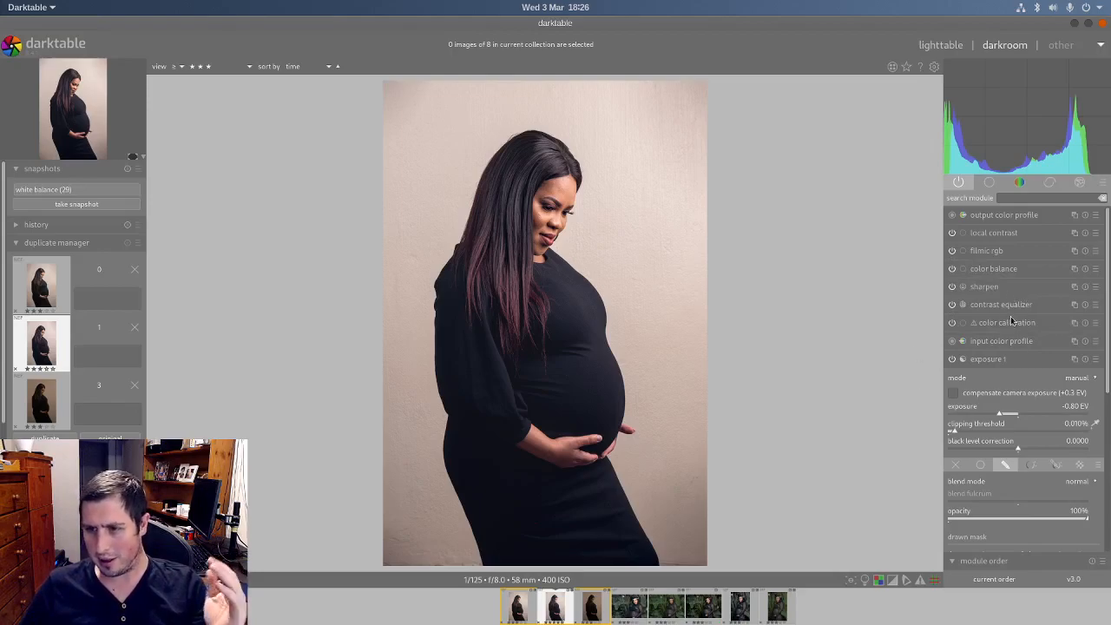
click(1007, 323)
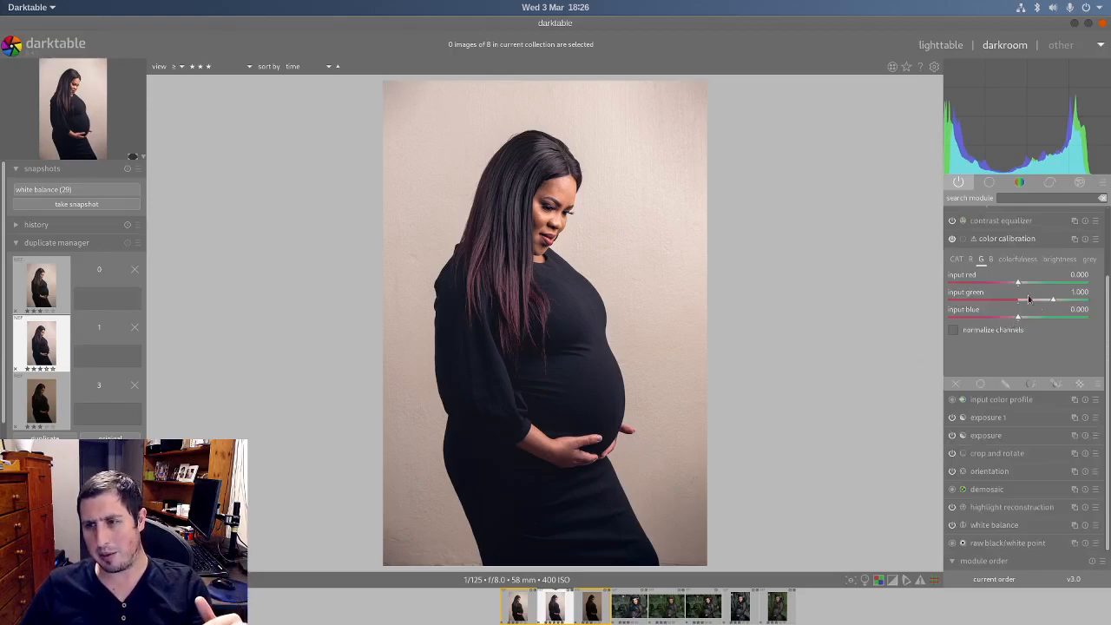
click(1018, 244)
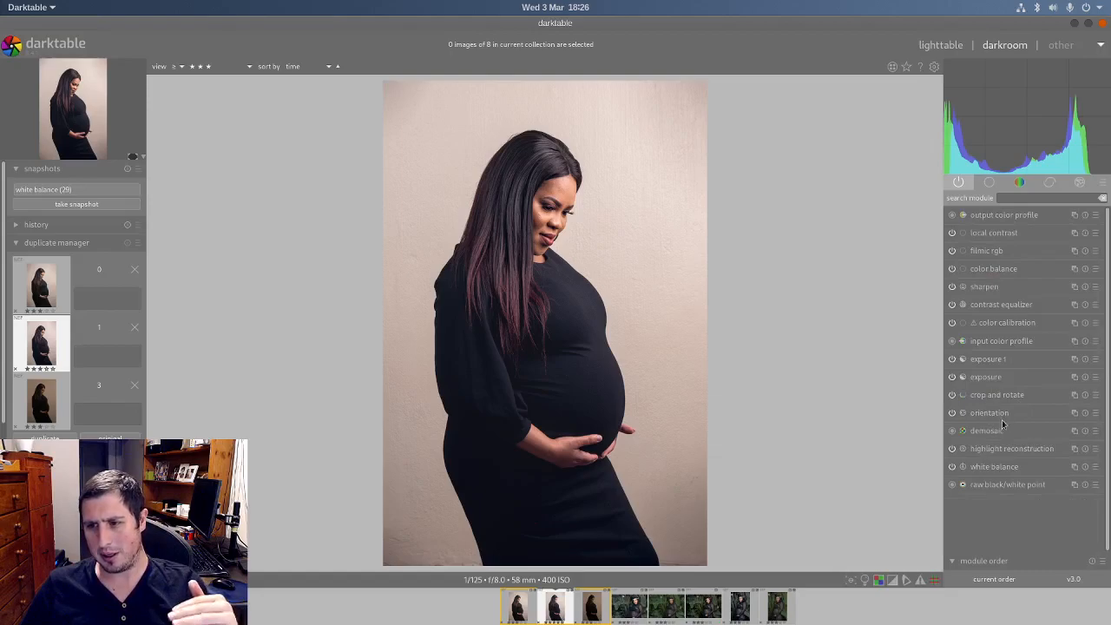
Step: Warm the mid-tones in color balance with a hue of 41.37° and a saturation of 1.37 %
click(994, 270)
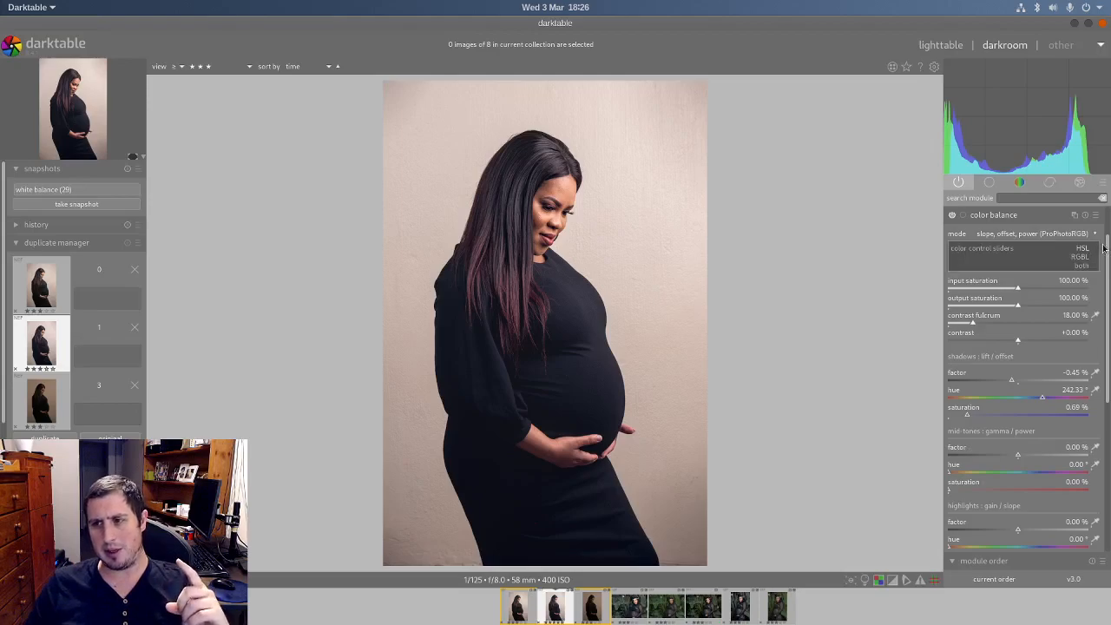
scroll(1108, 249, down, 3)
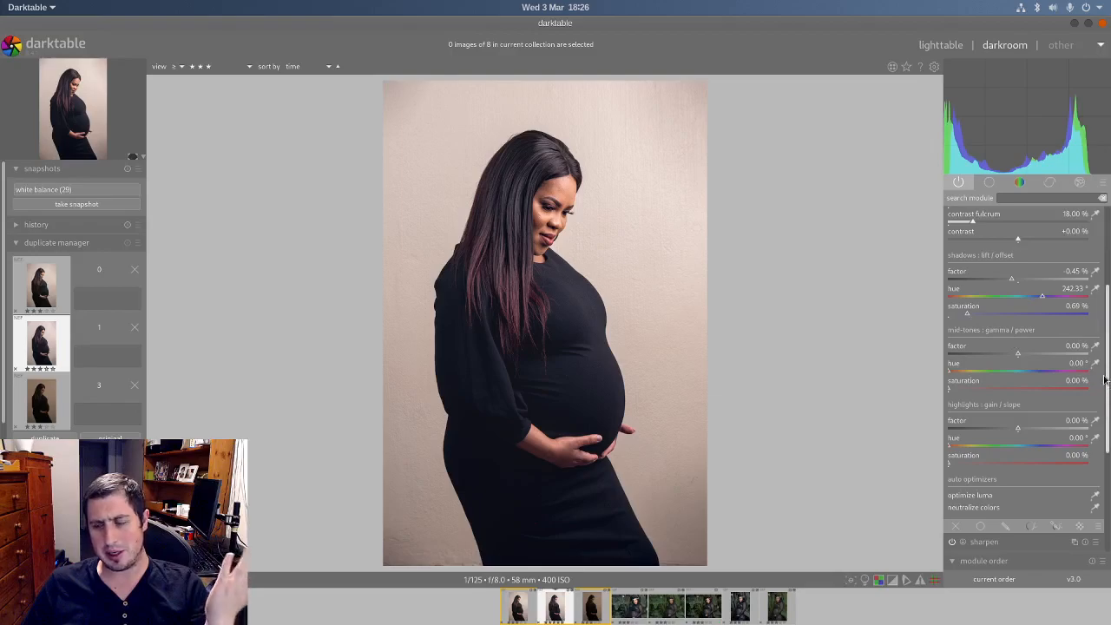
click(964, 371)
click(962, 389)
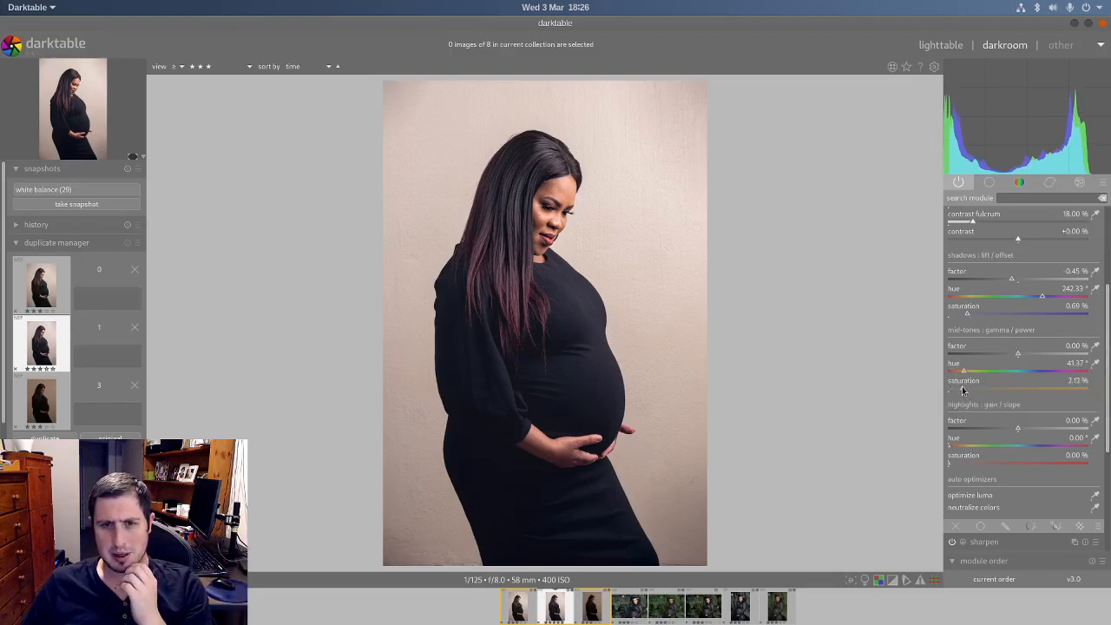
click(959, 391)
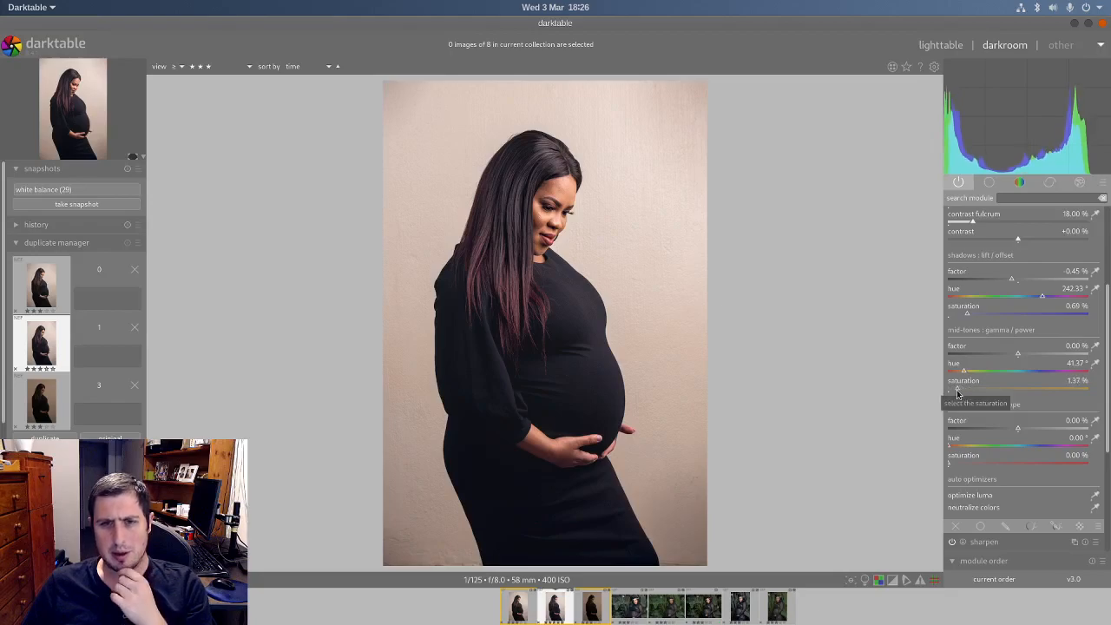
middle_click(549, 193)
middle_click(586, 228)
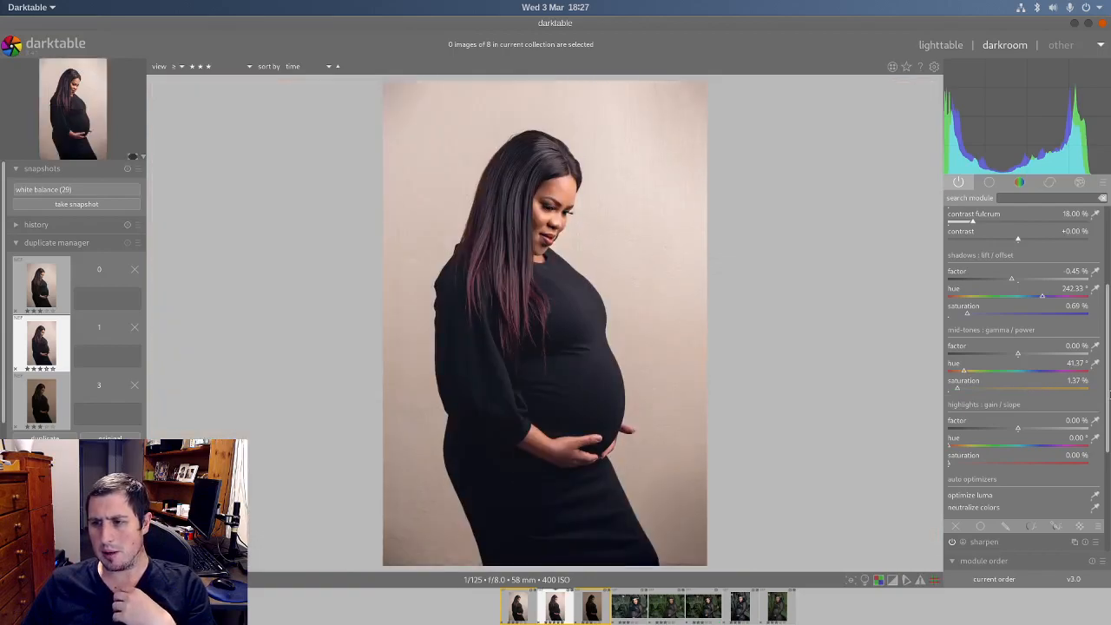
scroll(1108, 393, up, 5)
click(994, 268)
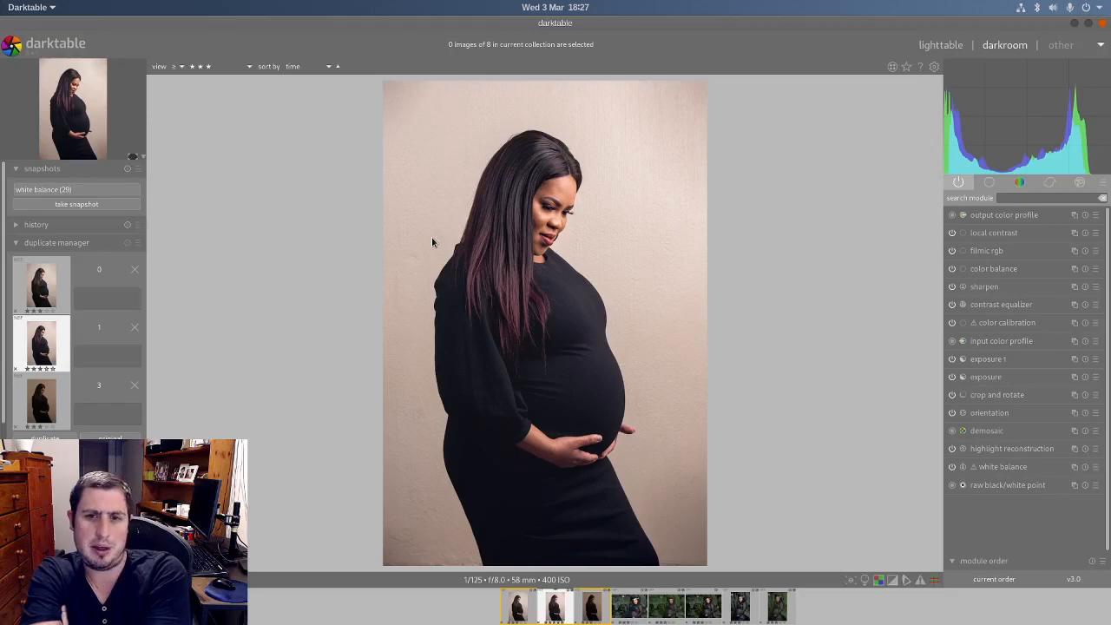
click(990, 182)
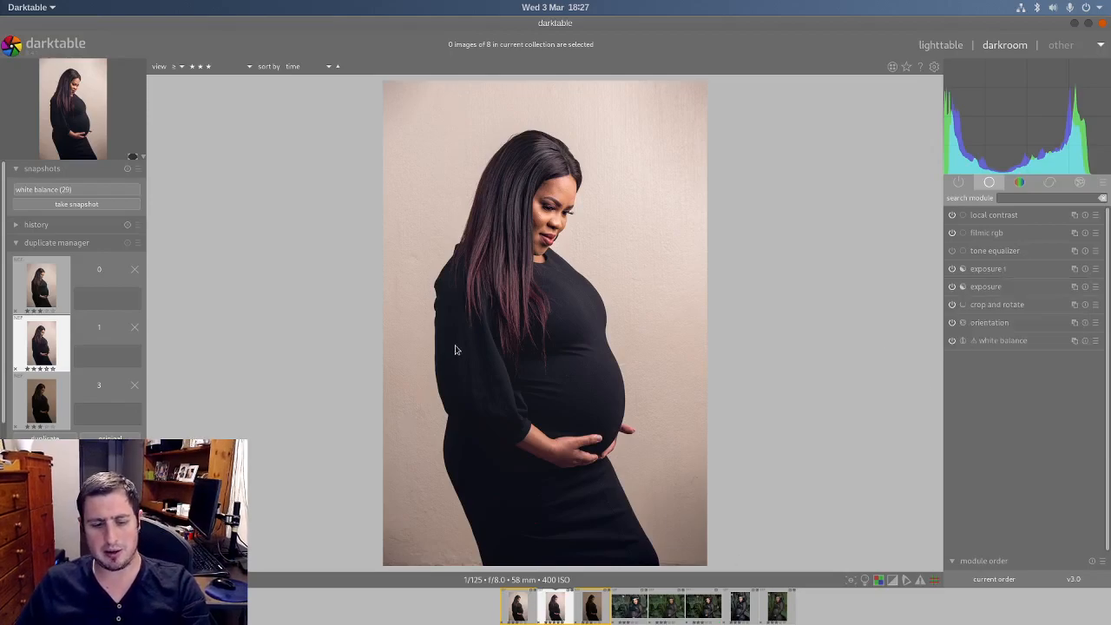
key(ctrl+shift+c)
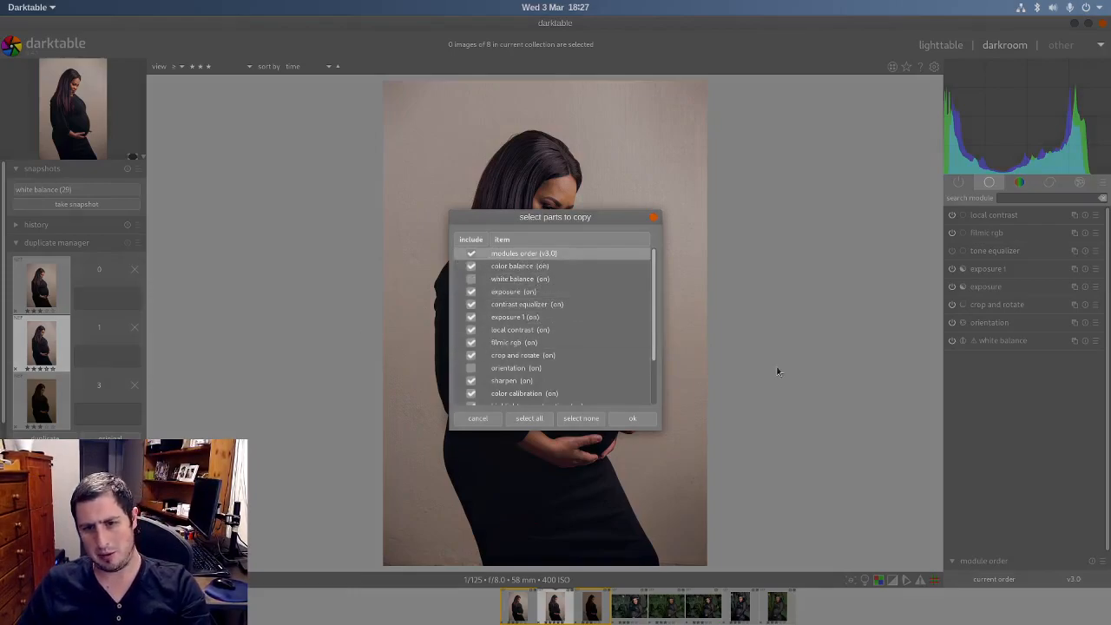
click(655, 219)
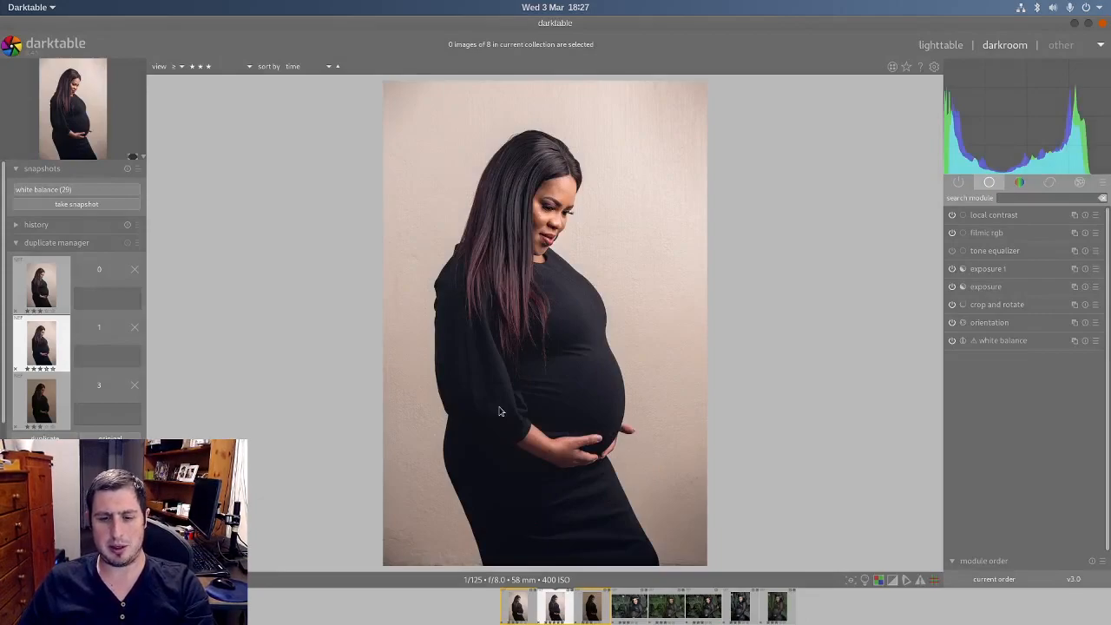